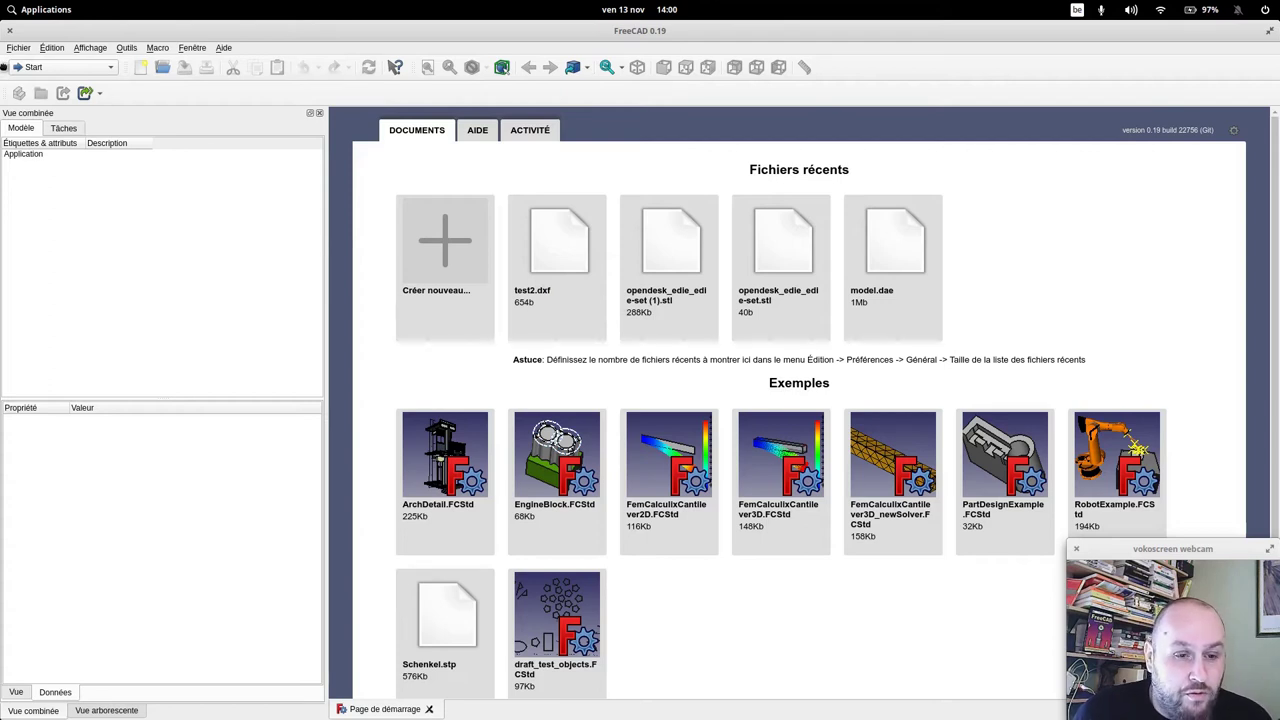
Step: Dock the workbench selector at the end of the top toolbar row and open its workbench list
mouse_move(3, 67)
left_mouse_down()
mouse_move(282, 115)
mouse_move(754, 80)
mouse_move(560, 86)
mouse_move(682, 85)
mouse_move(702, 68)
left_mouse_up()
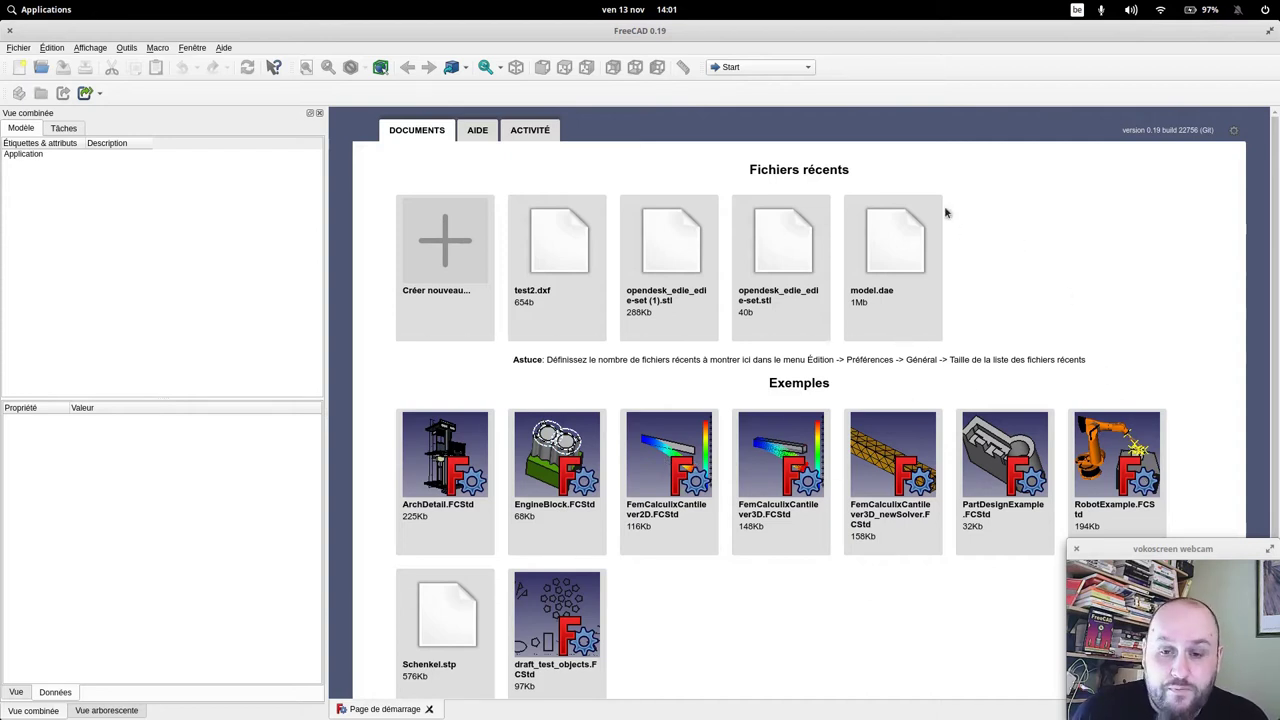
left_click(805, 70)
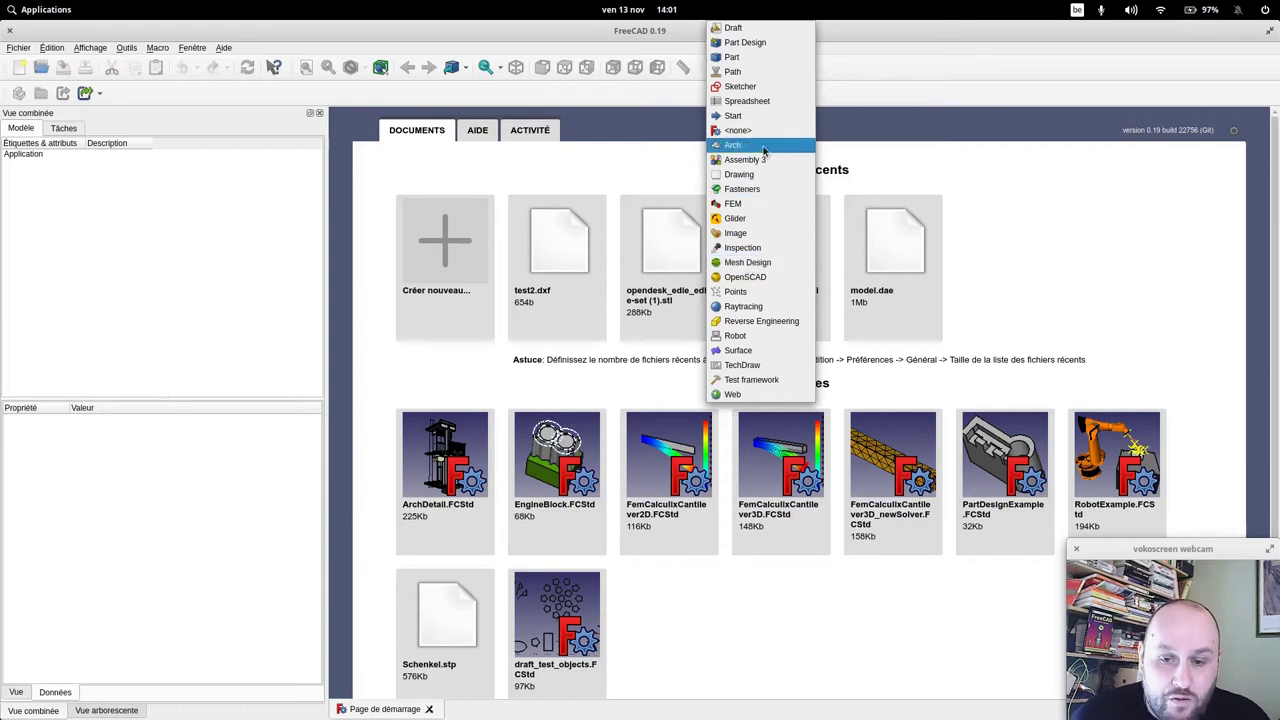
Step: Dismiss the workbench list and open Personnaliser… from the Outils menu
left_click(733, 116)
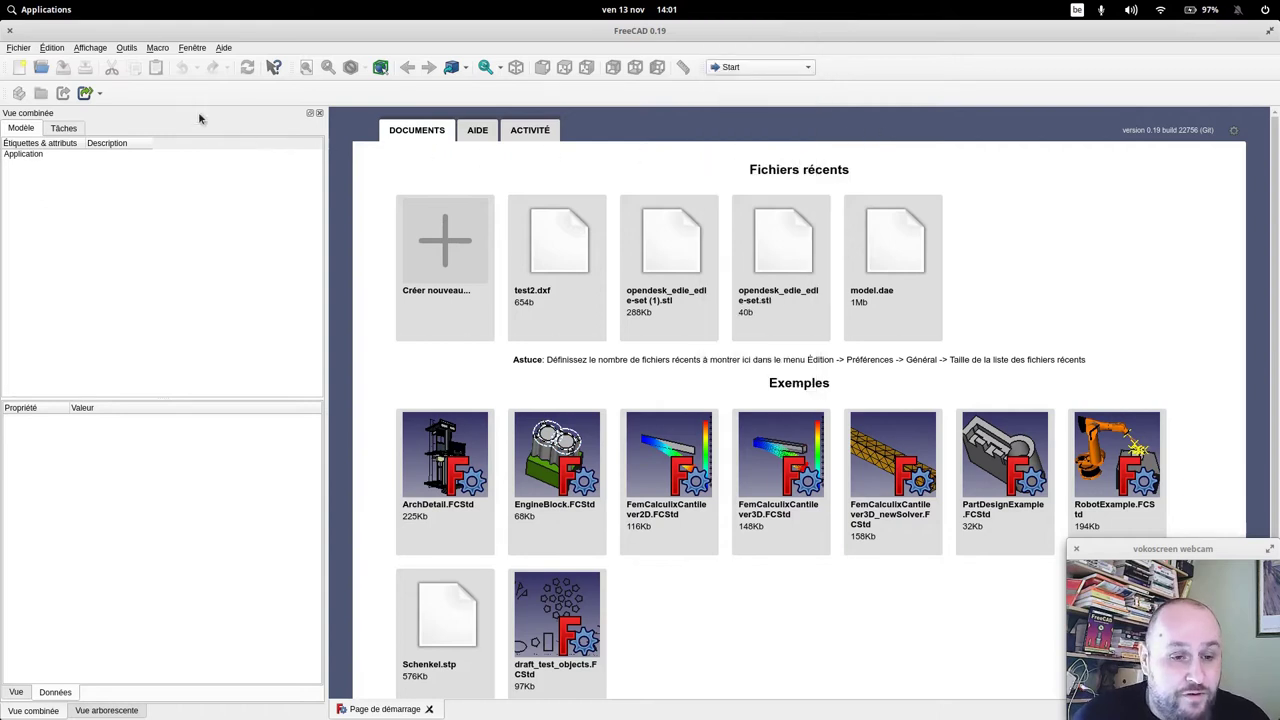
left_click(131, 49)
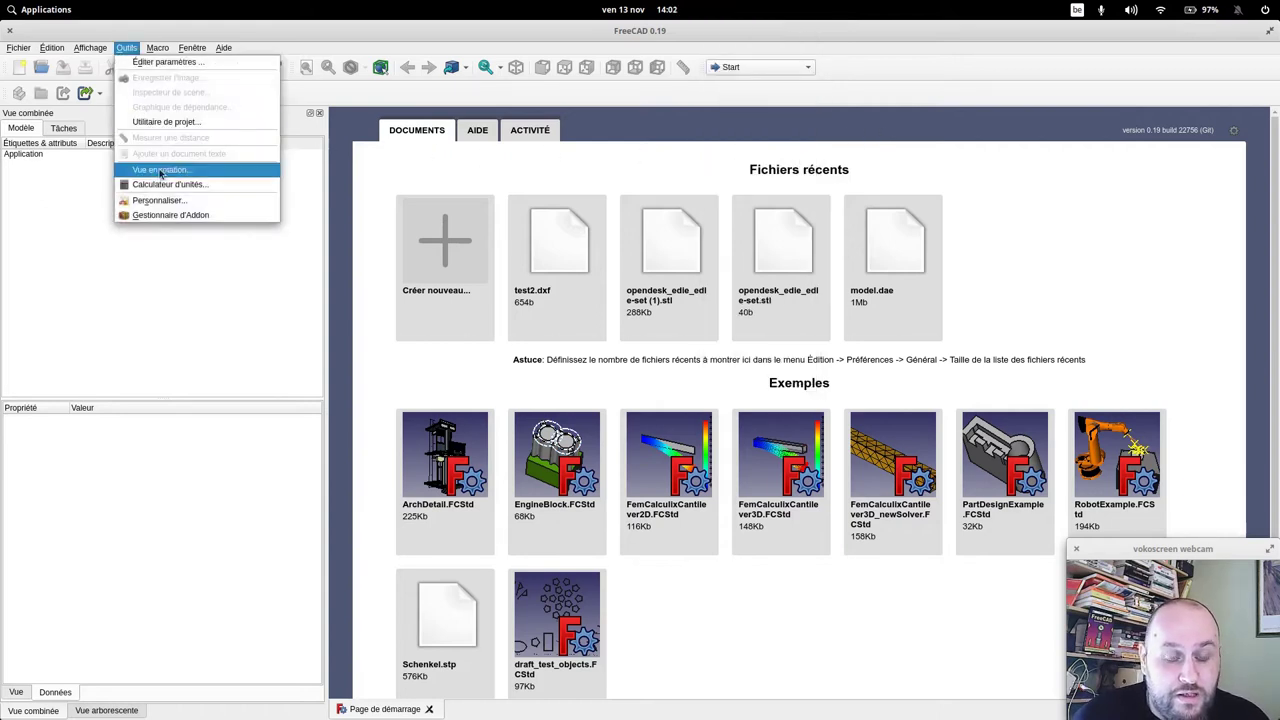
left_click(166, 203)
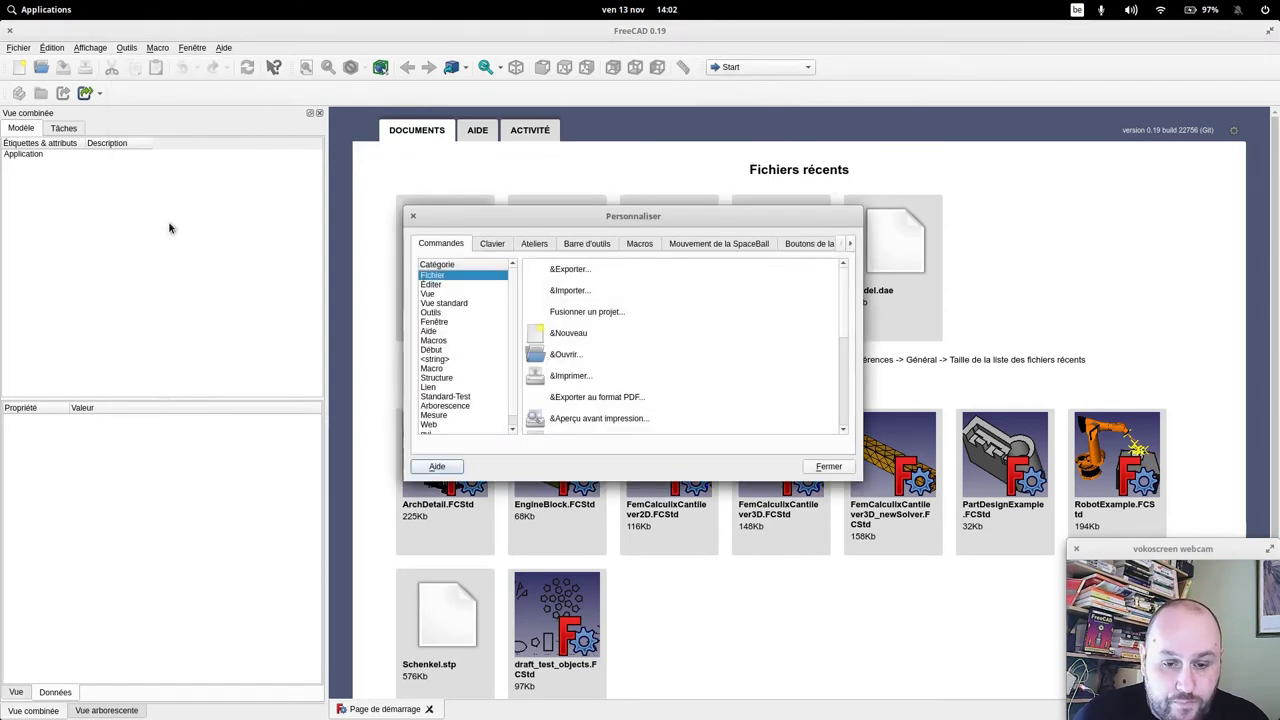
Step: On the Ateliers tab, select the <none> entry among the enabled workbenches
left_click(538, 245)
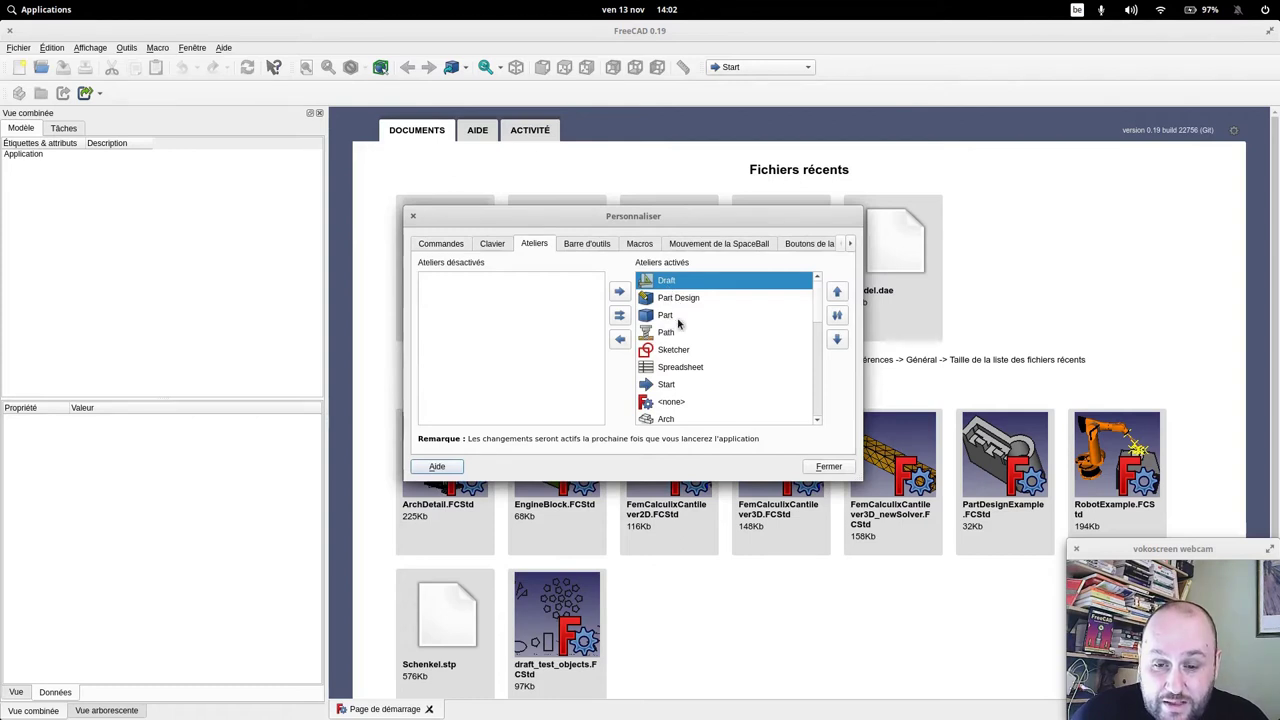
left_click(680, 349)
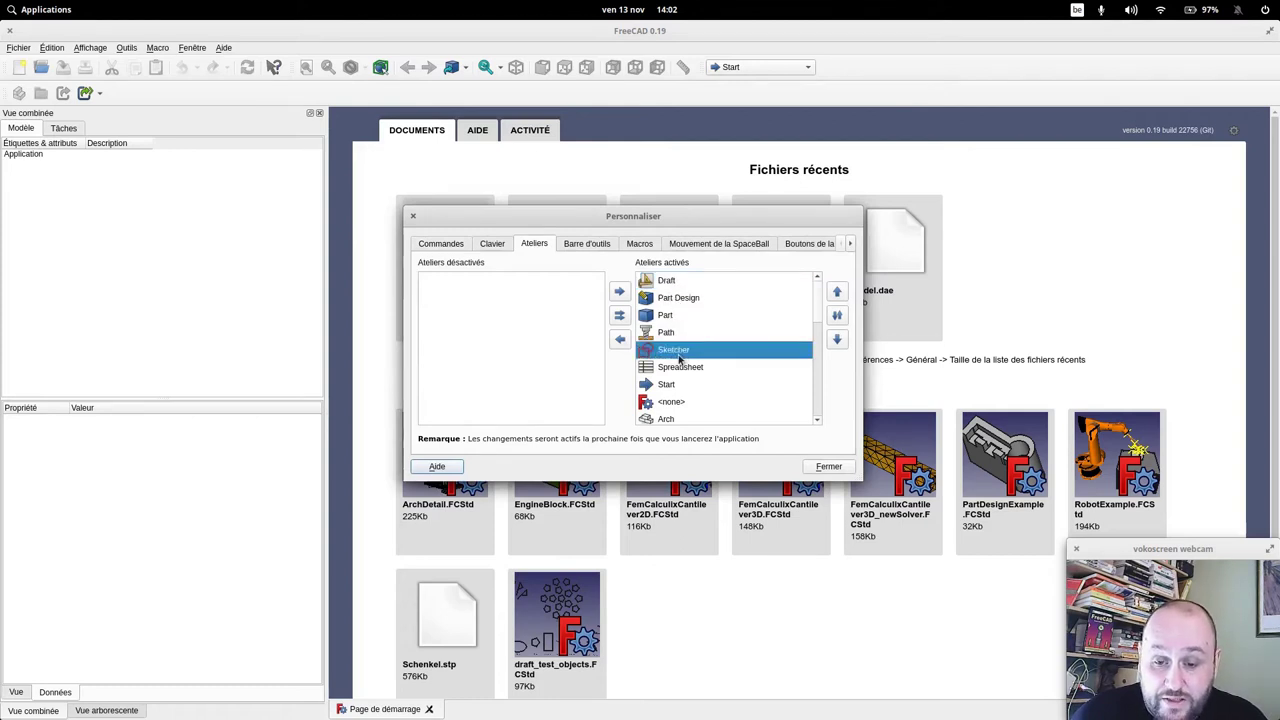
scroll(683, 392, "down", 2)
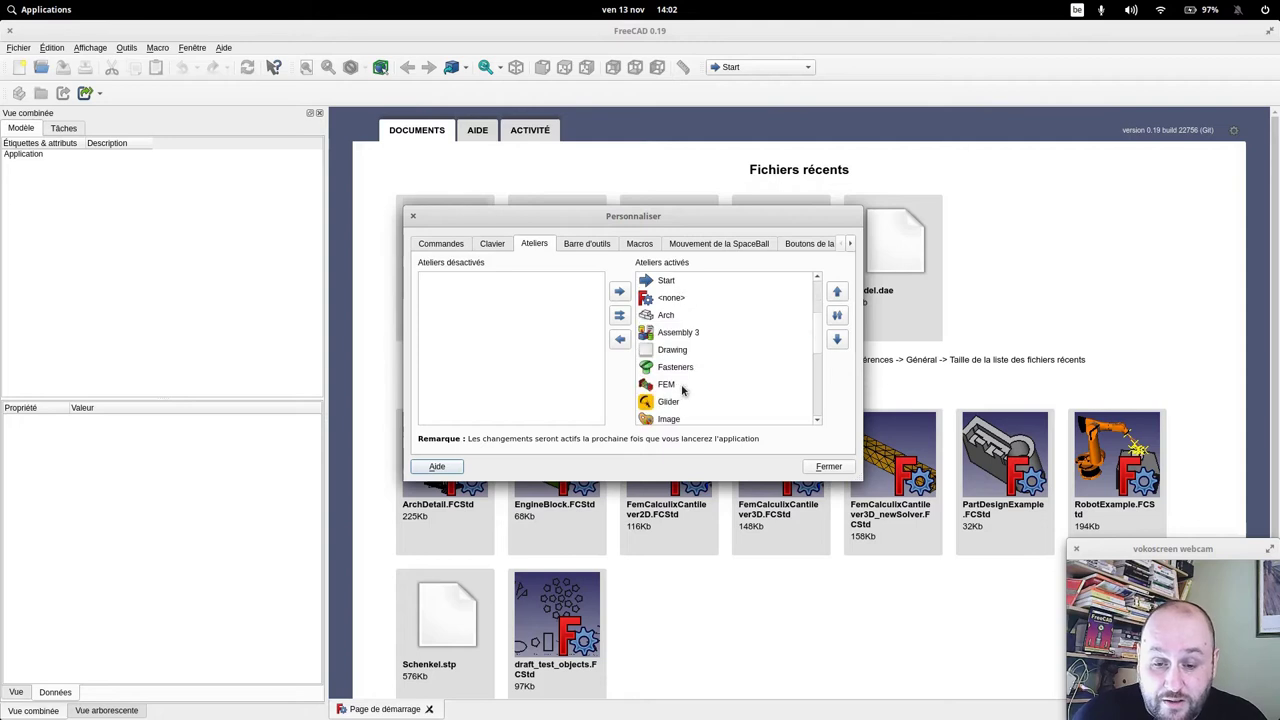
left_click(674, 300)
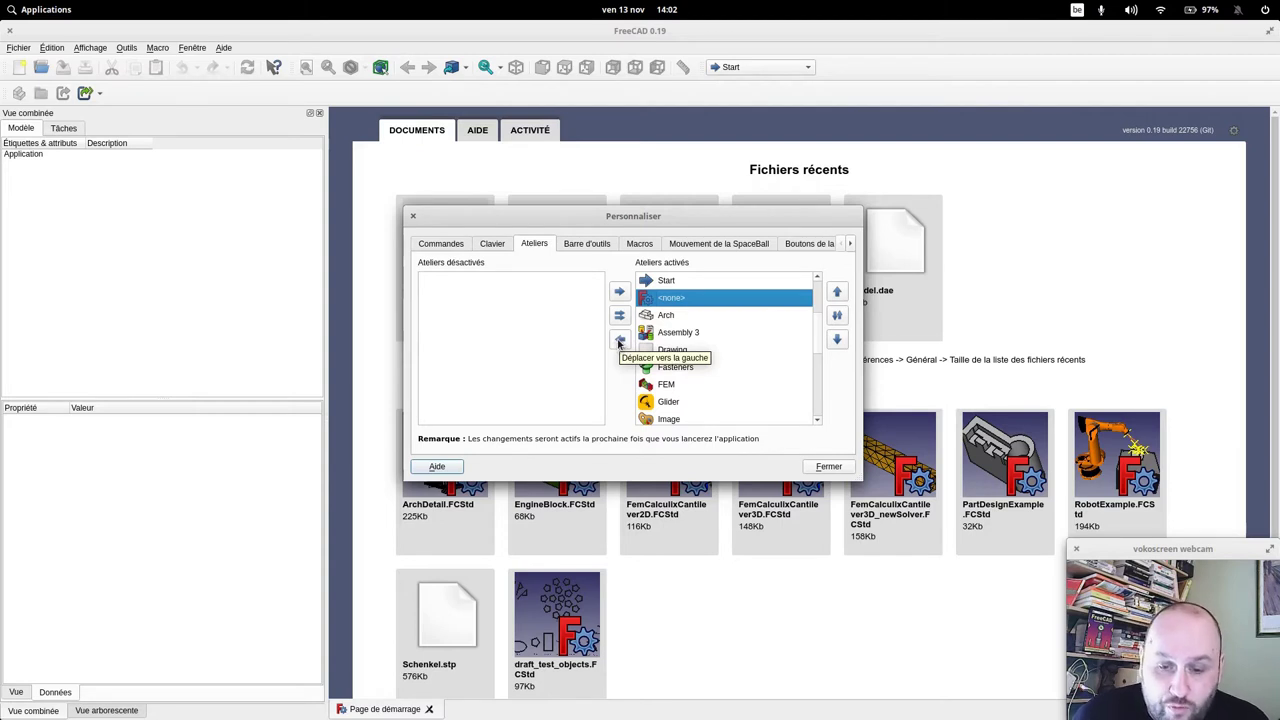
Step: Disable <none>, Arch, Assembly 3, FEM, Mesh Design, OpenSCAD, TechDraw, Web and other unwanted workbenches, then close
left_click(619, 343)
left_click(619, 343)
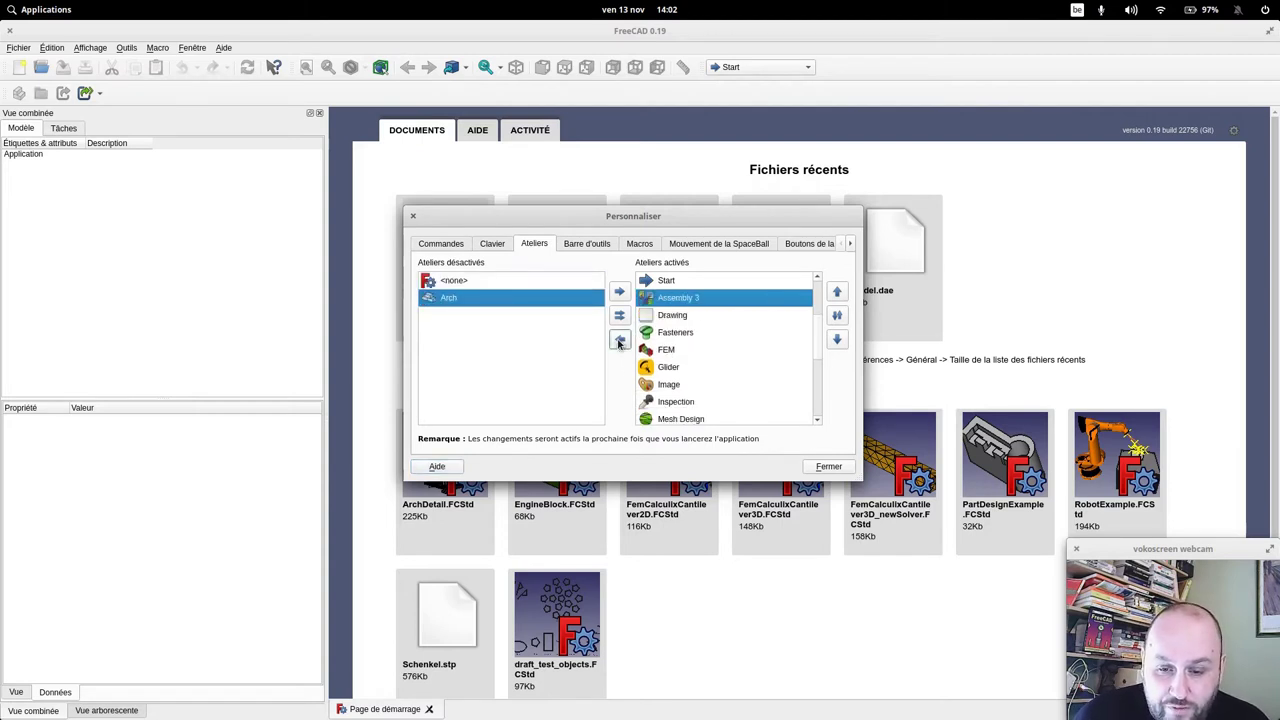
left_click(619, 343)
left_click(619, 343)
left_click(619, 343)
left_click(619, 343)
left_click(619, 343)
left_click(619, 343)
left_click(619, 343)
left_click(619, 343)
left_click(619, 343)
left_click(619, 343)
left_click(619, 343)
left_click(619, 343)
left_click(619, 343)
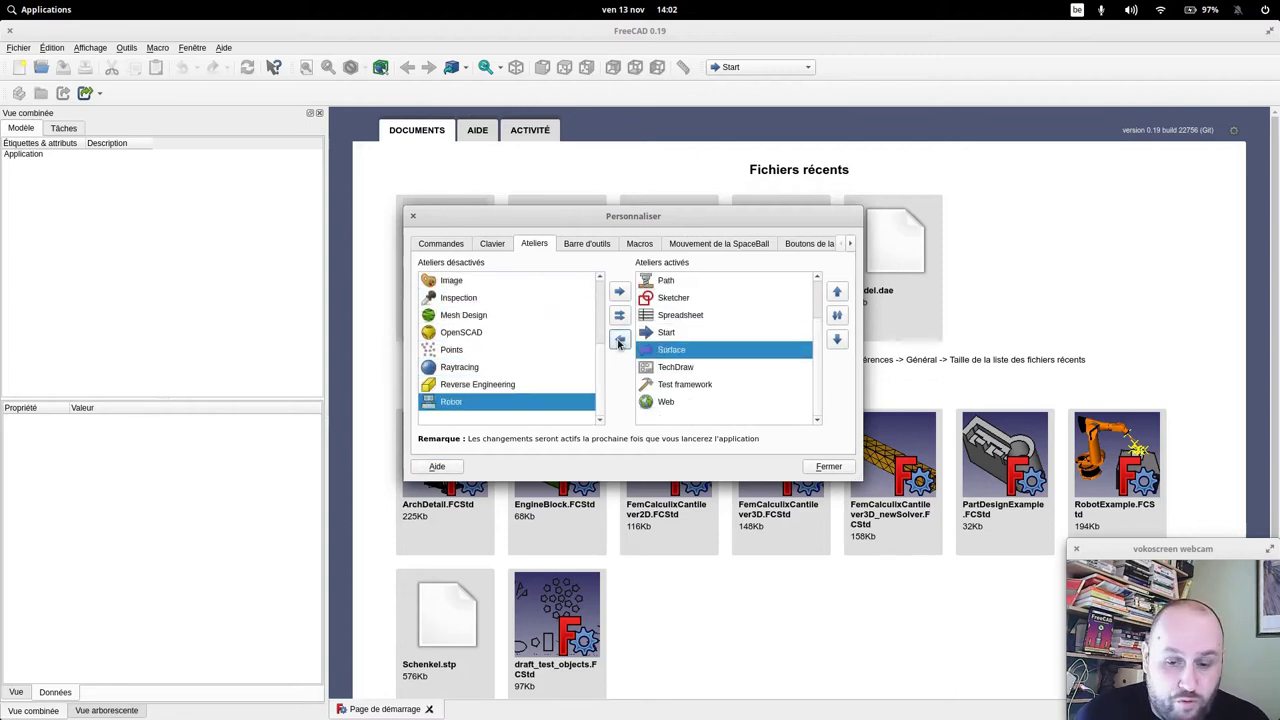
left_click(619, 343)
left_click(619, 341)
left_click(619, 341)
left_click(619, 341)
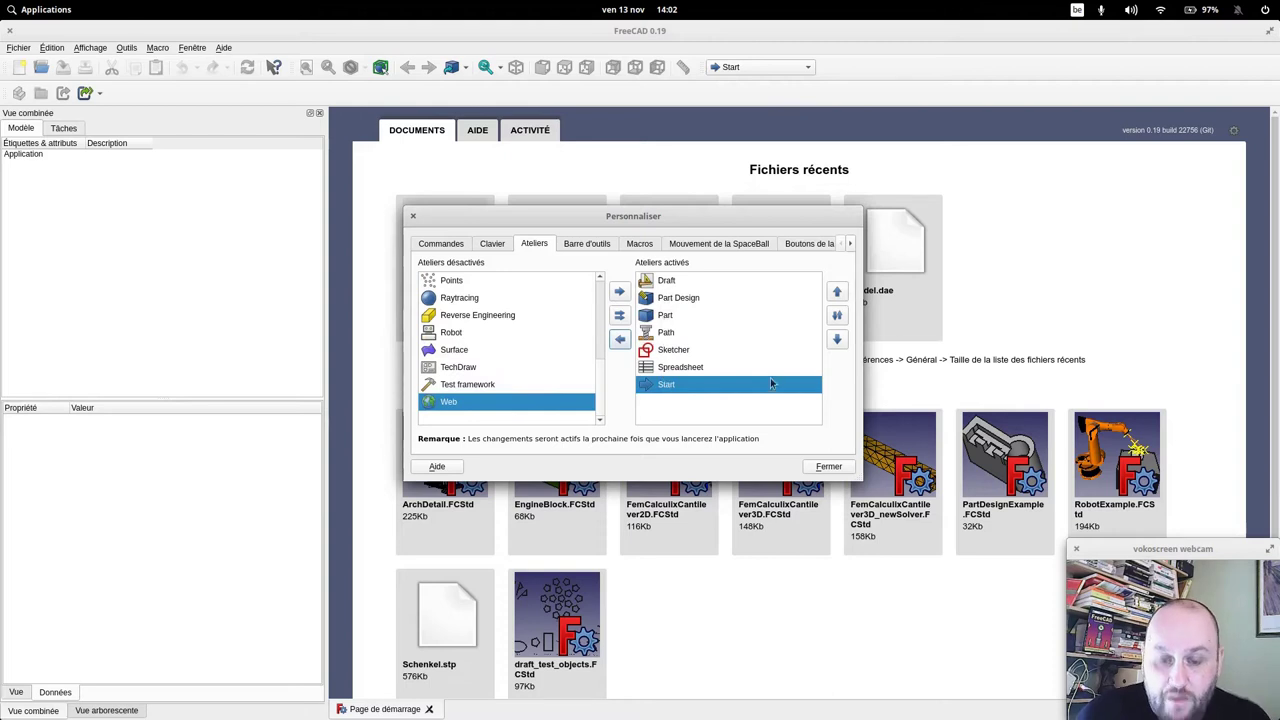
left_click(831, 467)
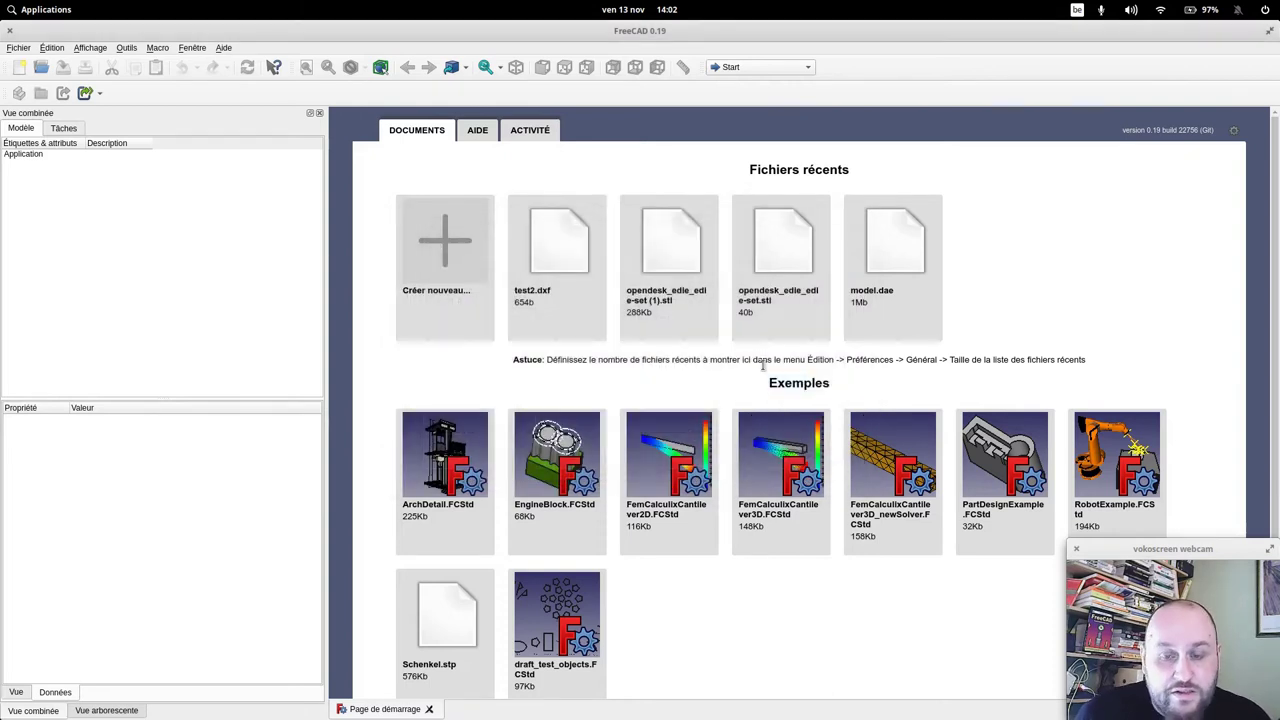
Step: Switch to the Part workbench, return to Start, and open the Édition menu
left_click(810, 67)
left_click(732, 57)
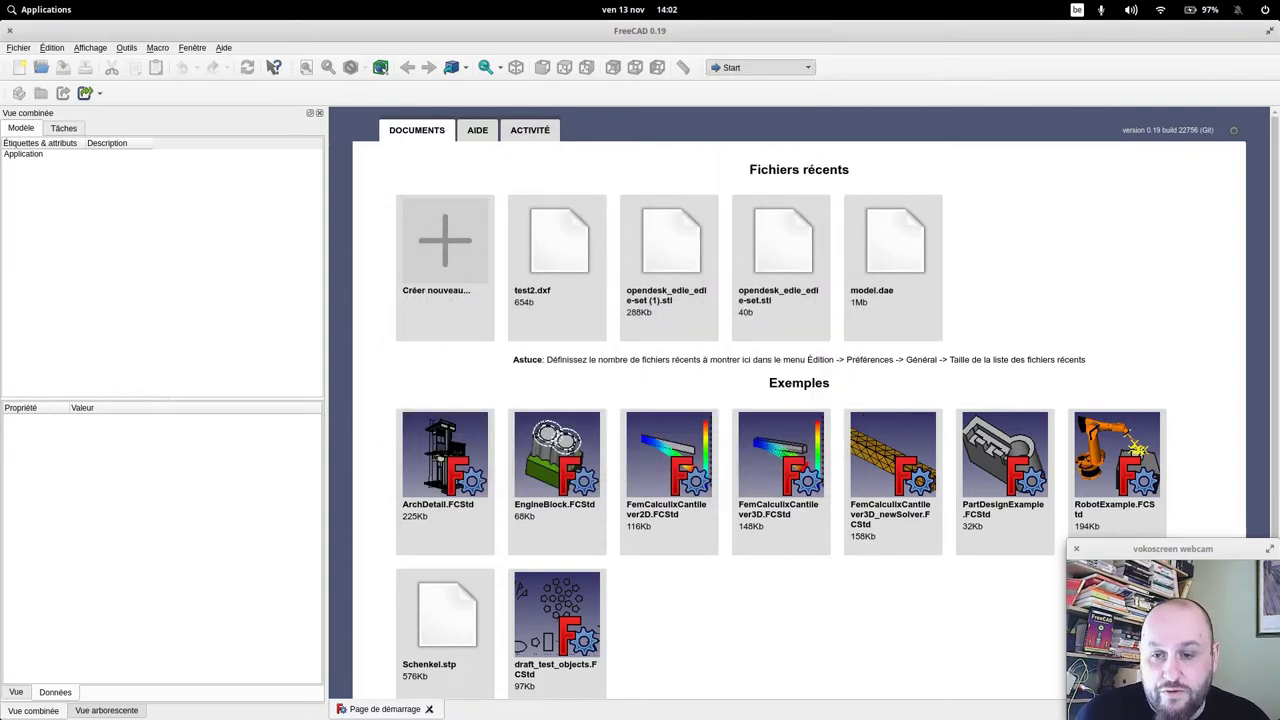
left_click(115, 69)
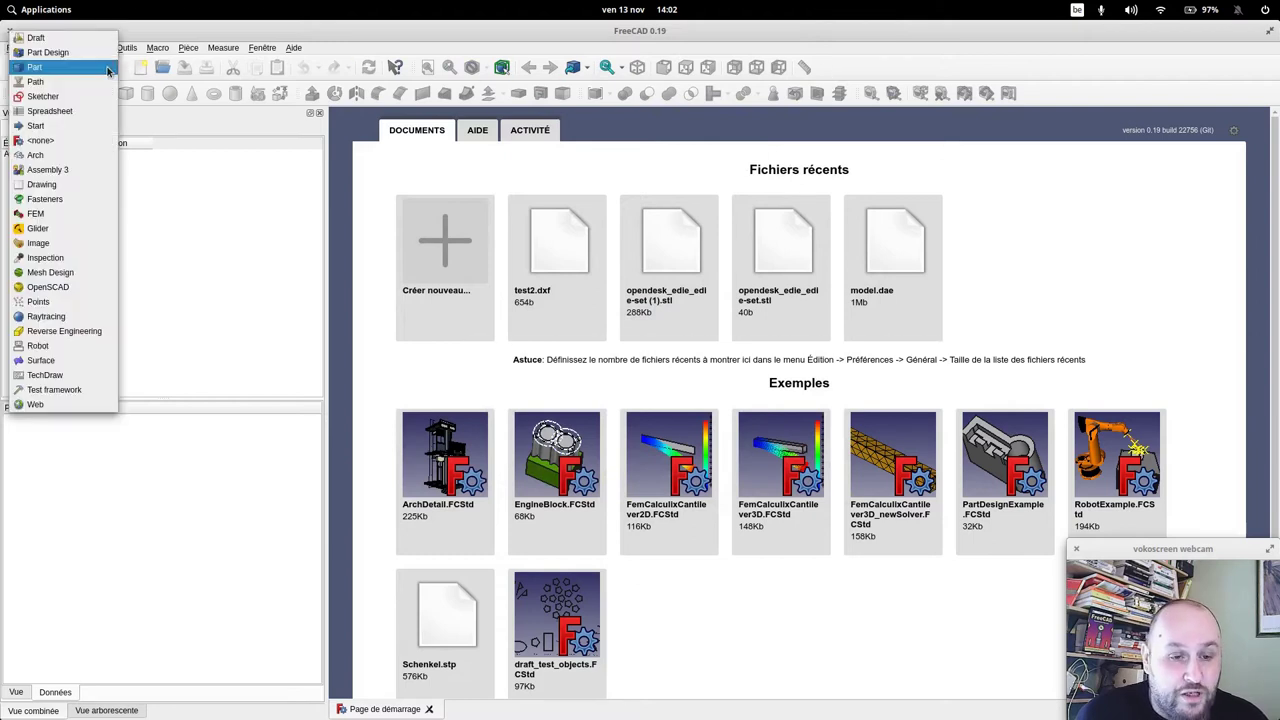
left_click(50, 126)
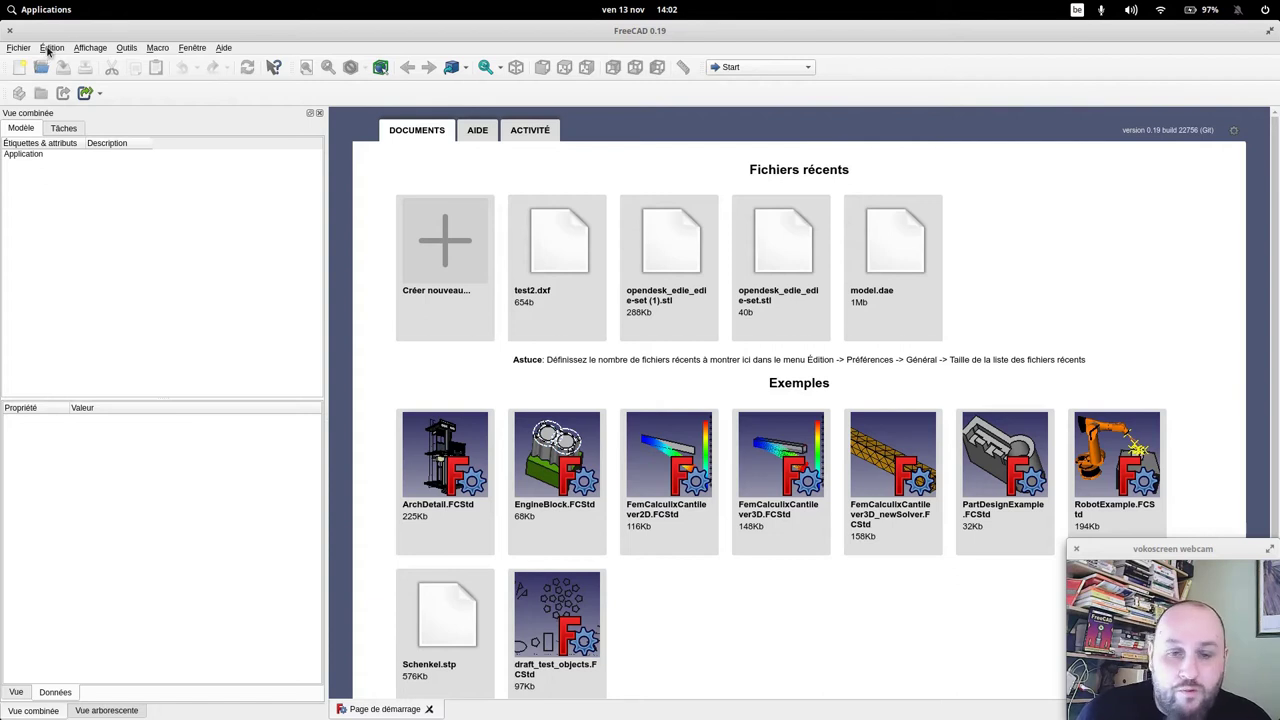
left_click(49, 48)
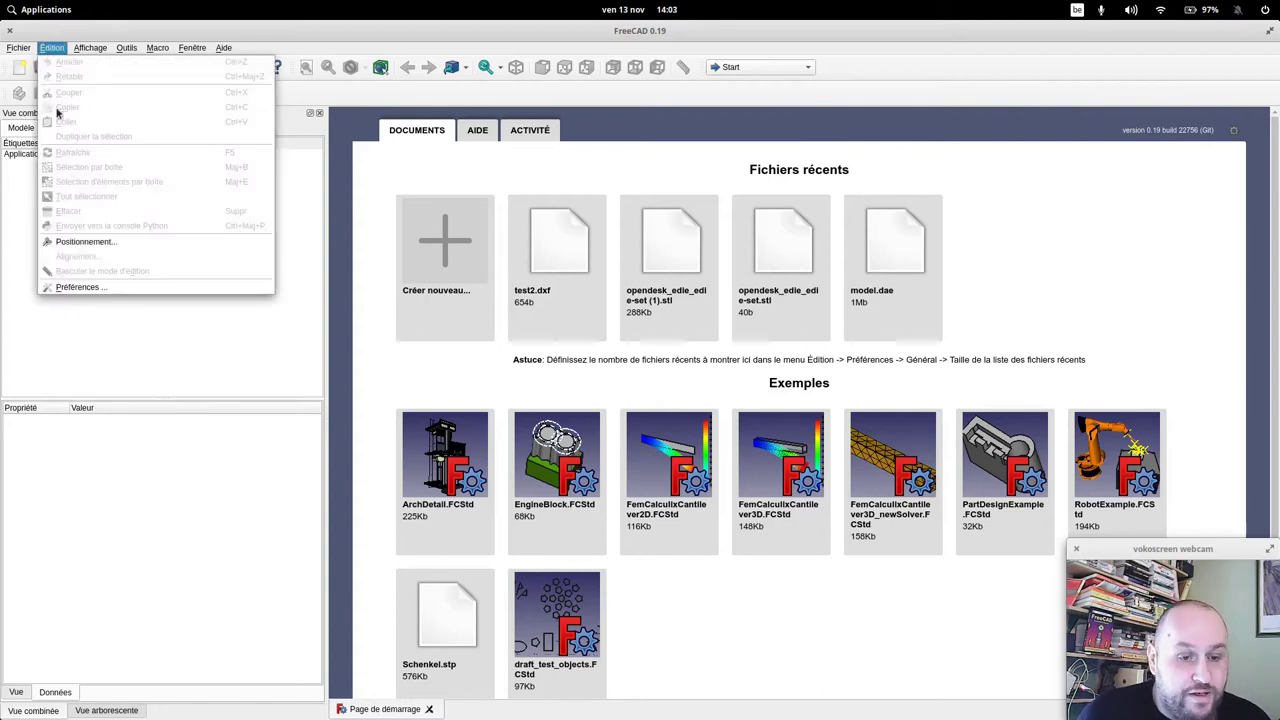
Step: In Préférences, try the Dark-green style sheet, then apply Darker-green instead
left_click(84, 288)
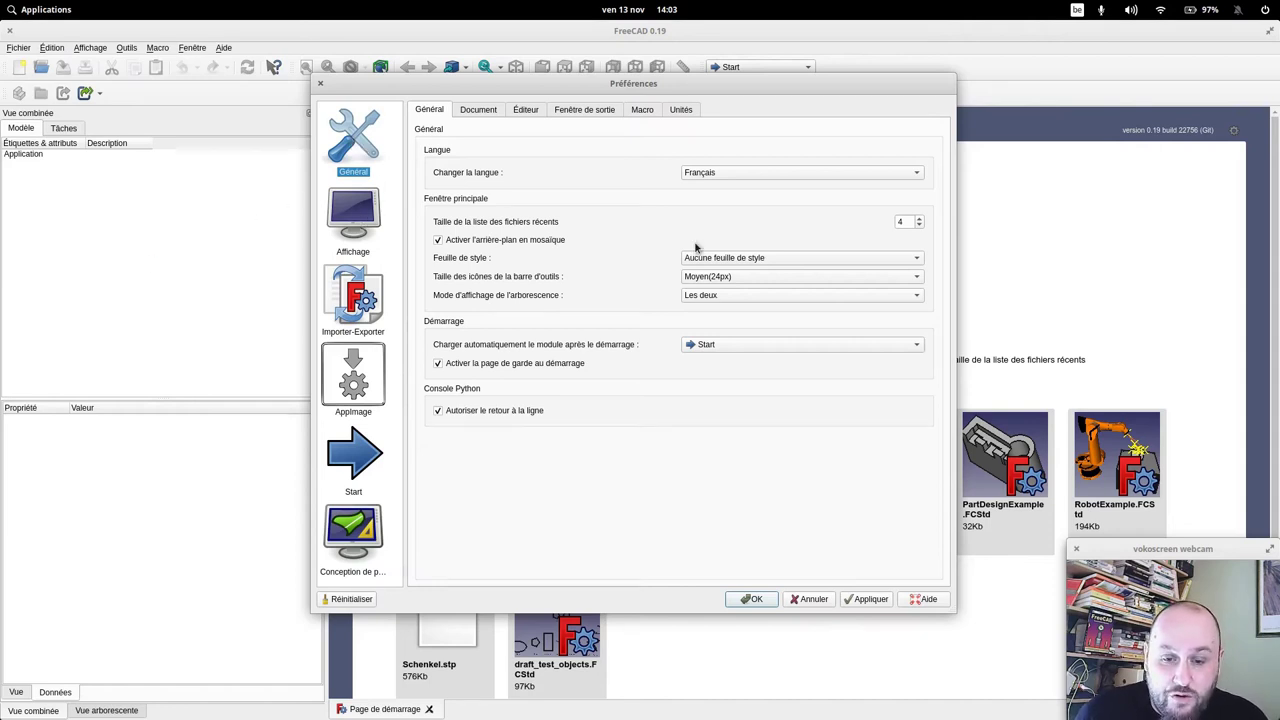
left_click(752, 262)
left_click(752, 260)
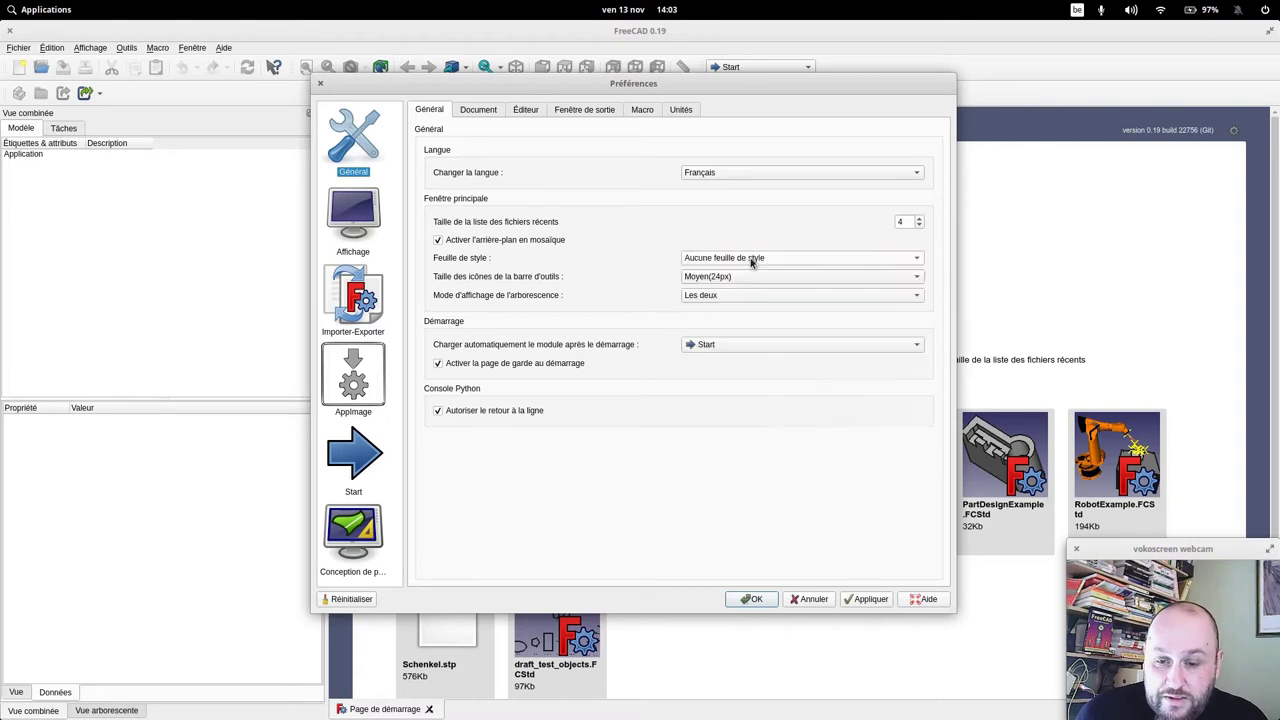
left_click(752, 260)
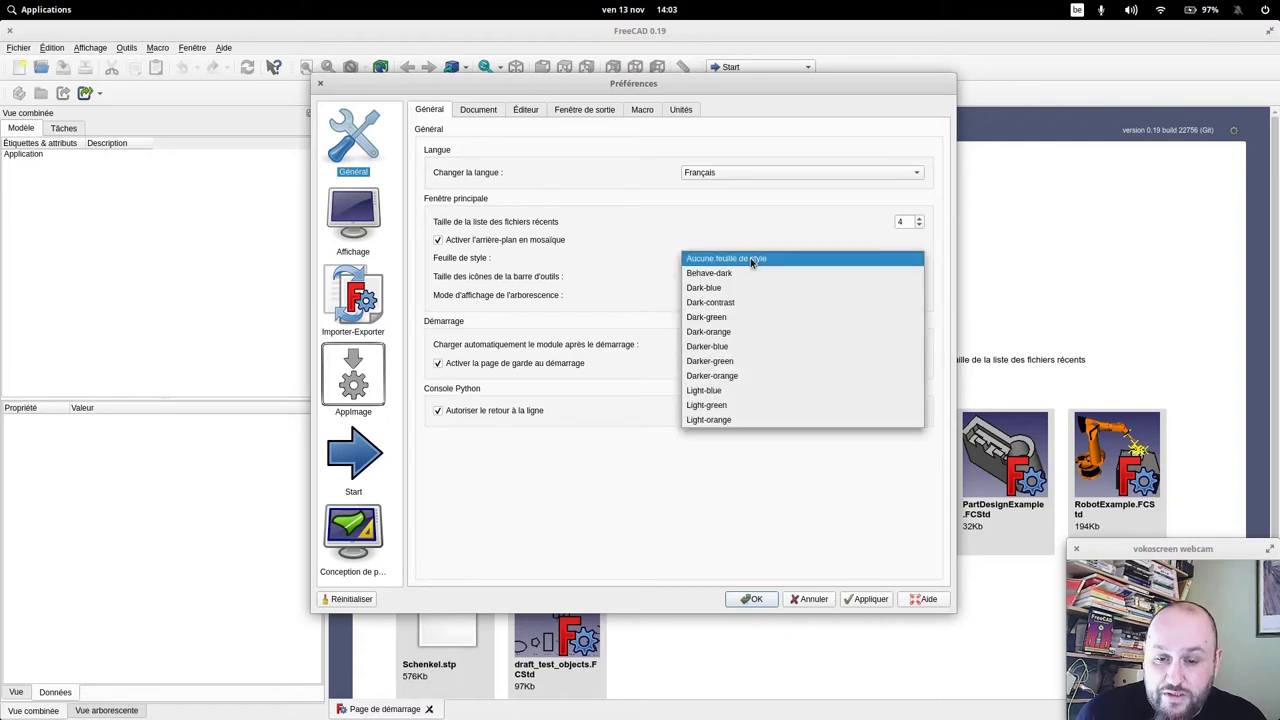
left_click(728, 320)
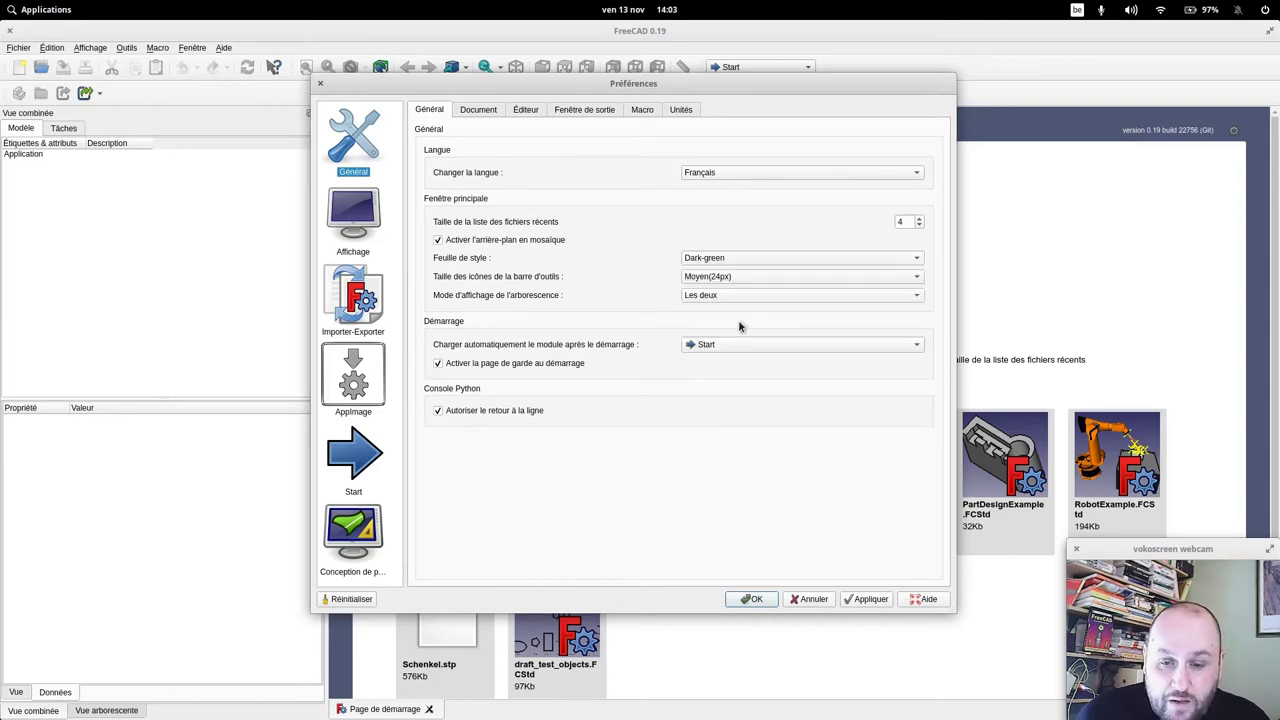
left_click(866, 599)
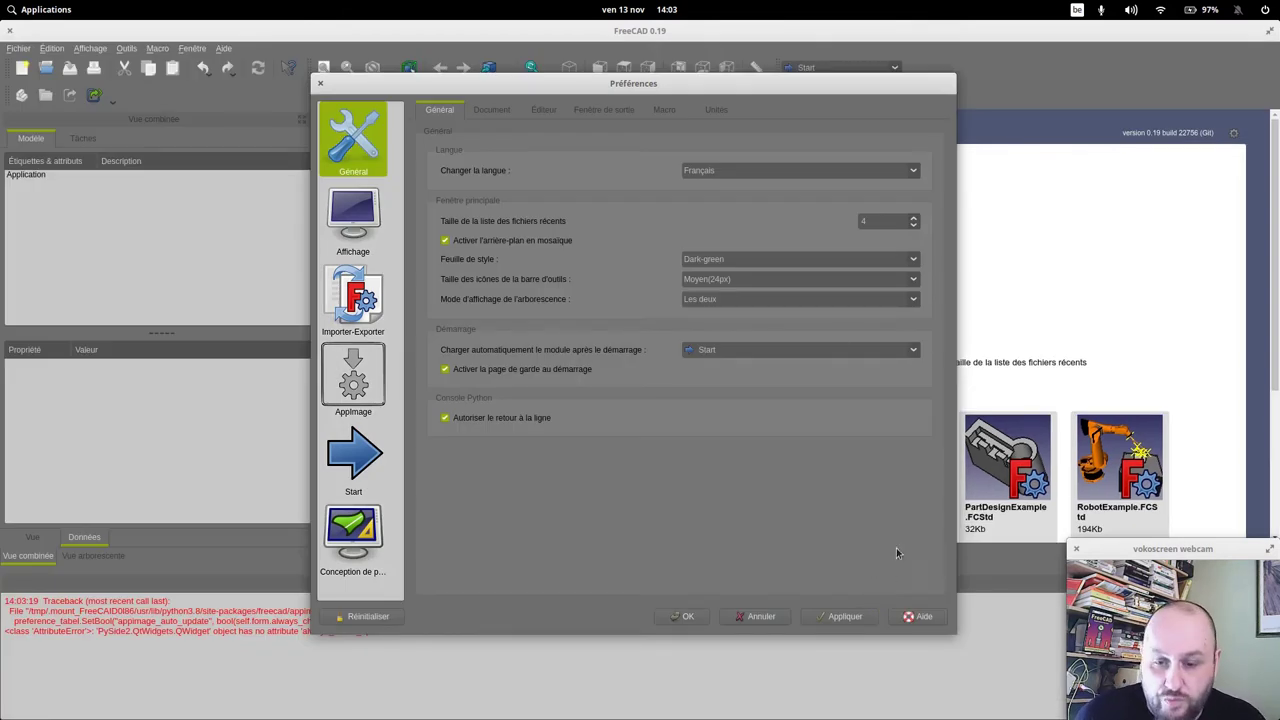
left_click(766, 257)
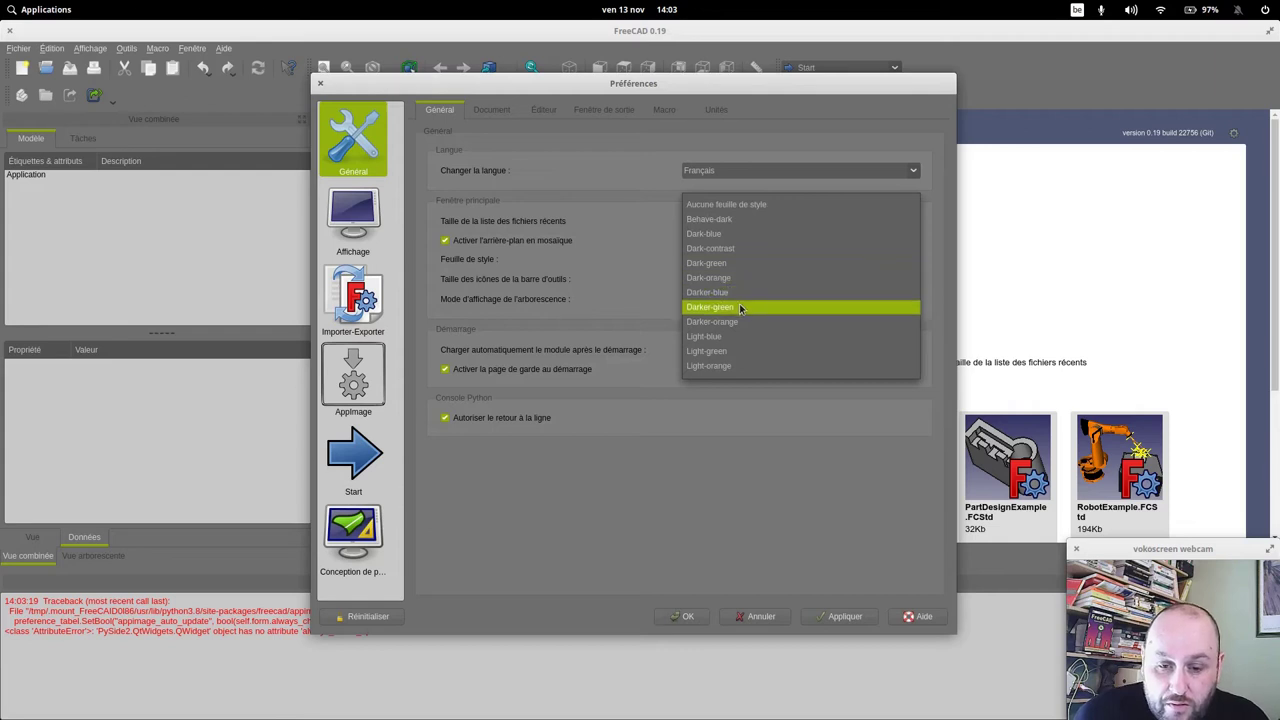
left_click(740, 307)
left_click(846, 618)
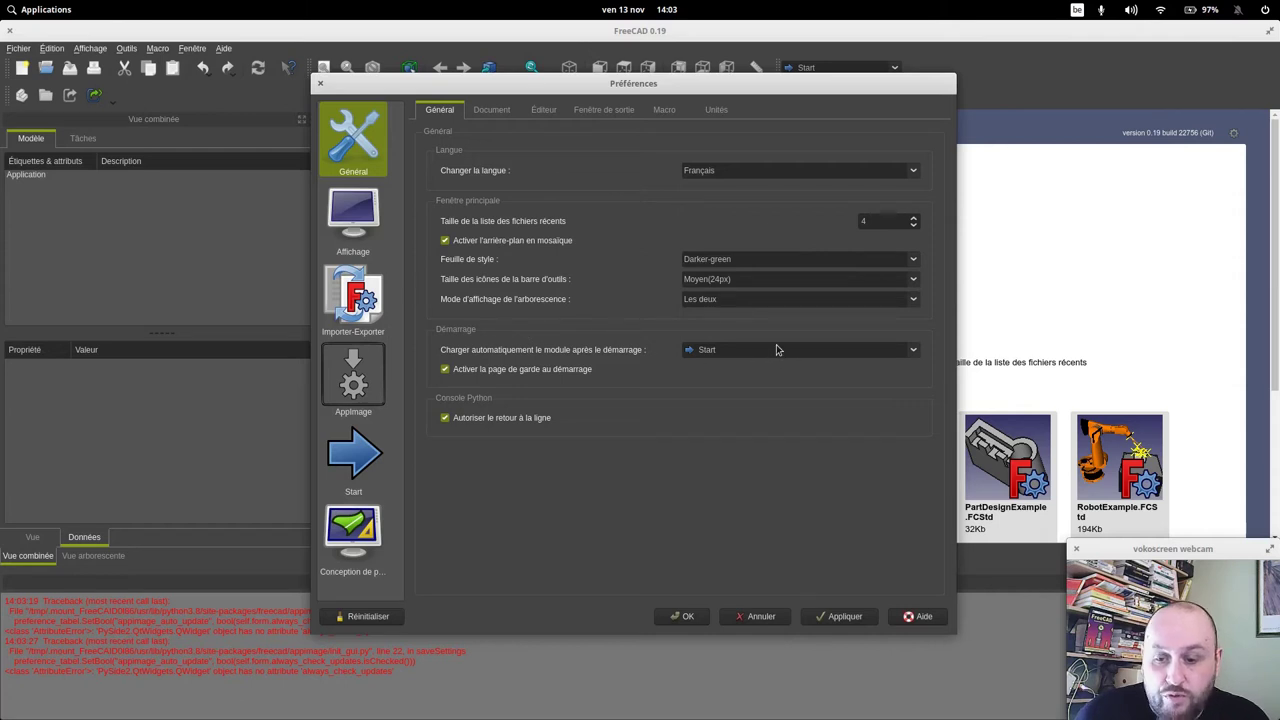
Step: Leave the startup workbench set to Start and confirm the preferences with OK
left_click_drag(864, 89, 564, 118)
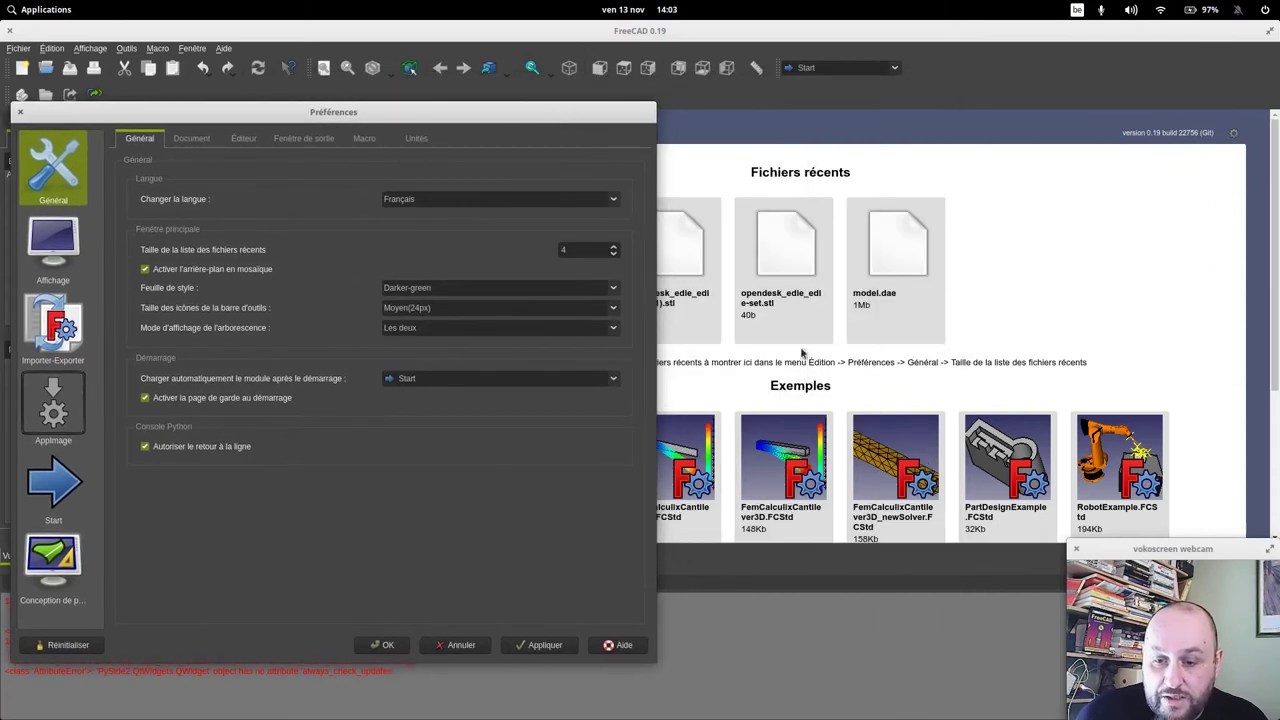
left_click(523, 380)
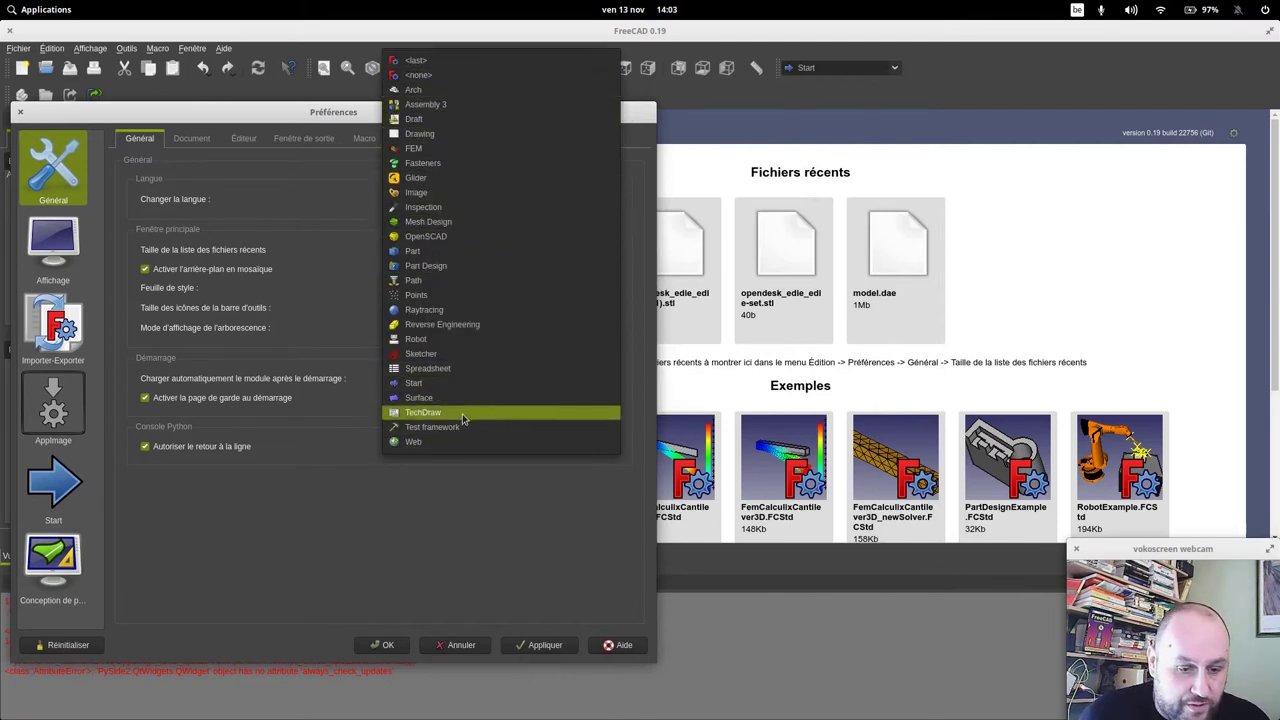
left_click(287, 550)
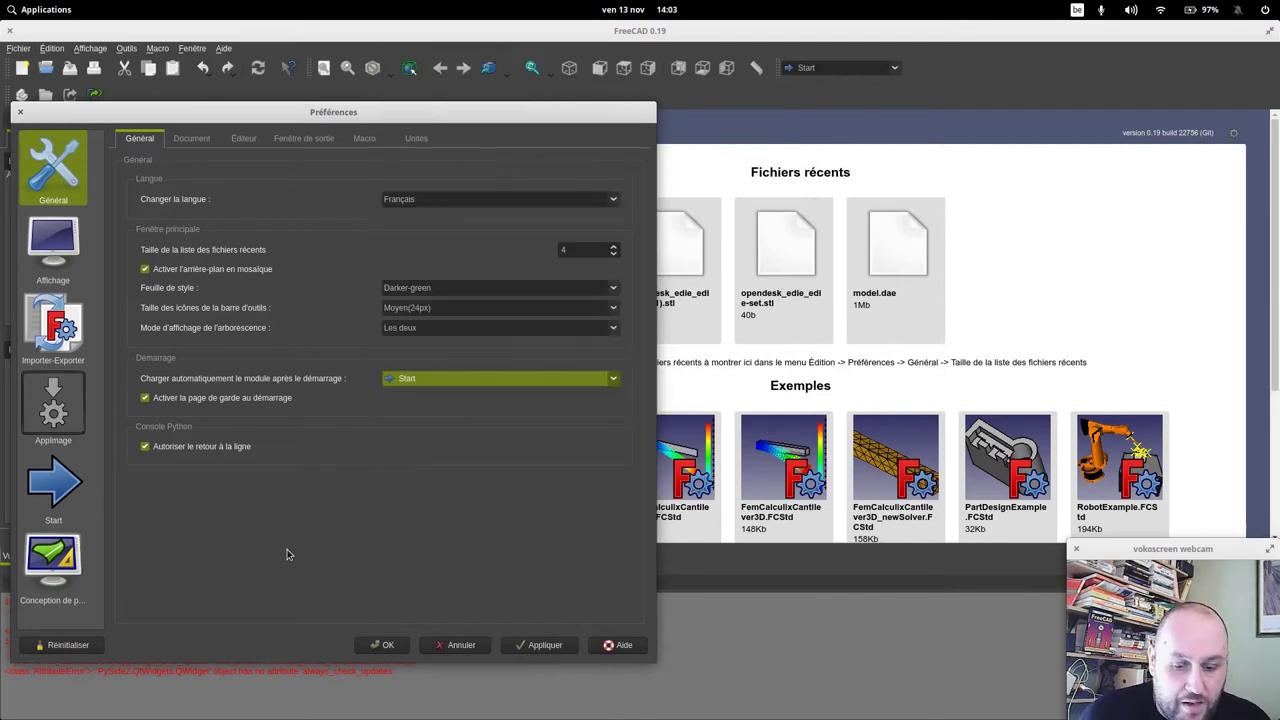
left_click(386, 646)
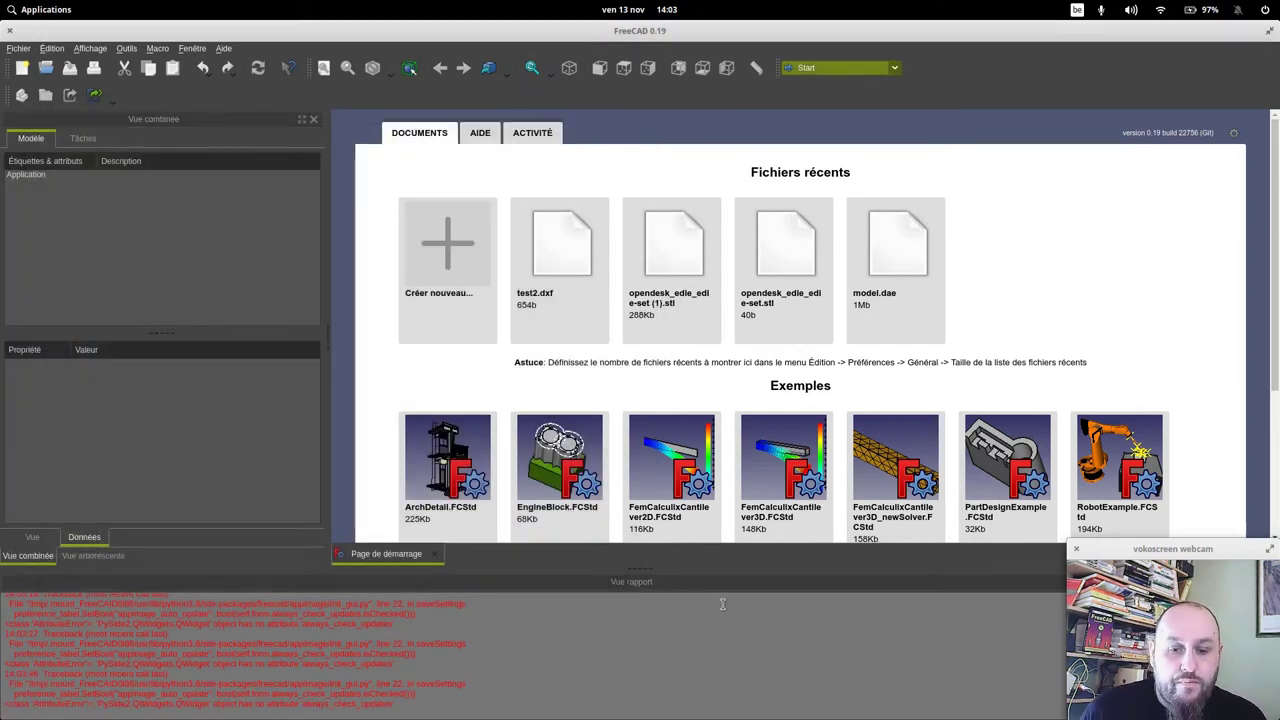
left_click(893, 68)
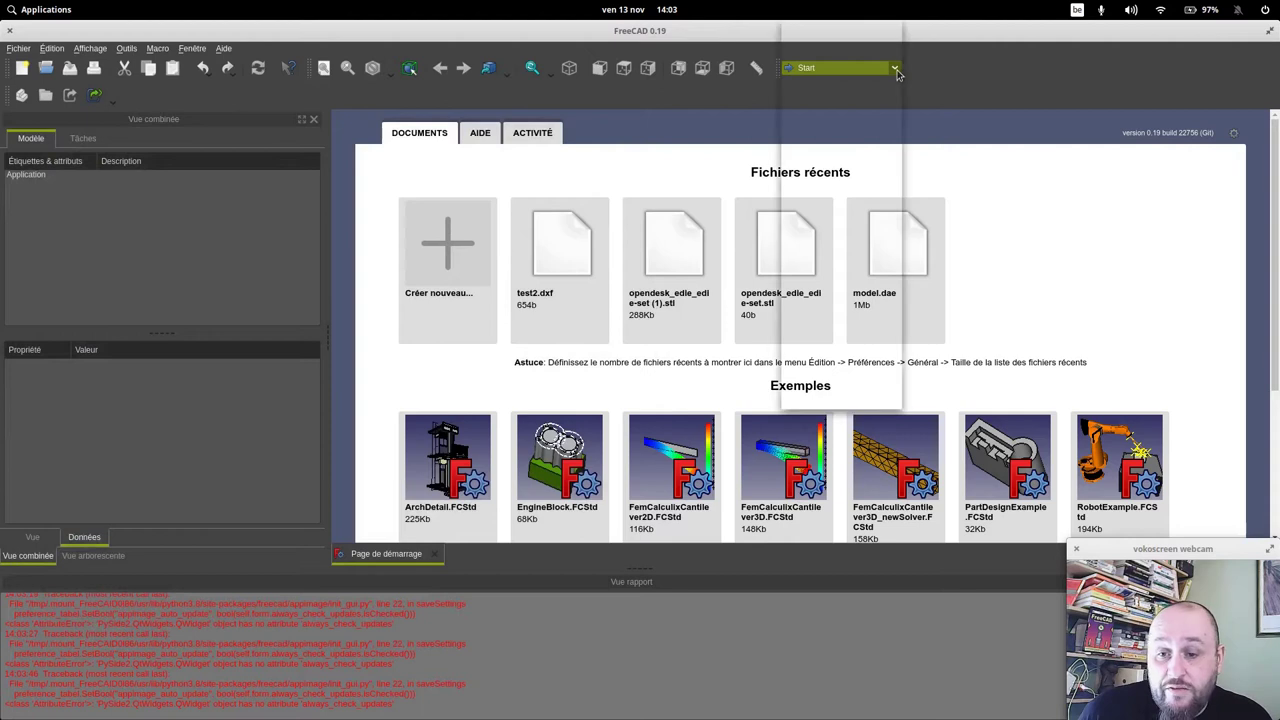
left_click(949, 77)
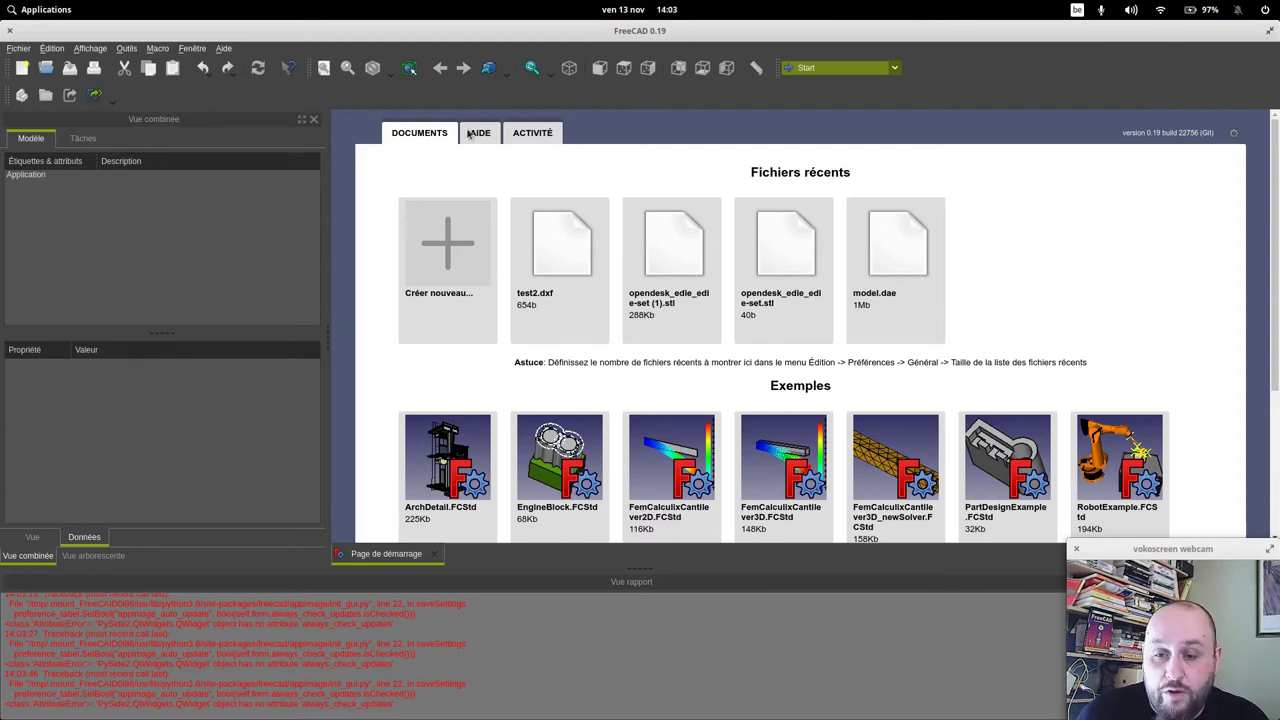
mouse_move(3, 3)
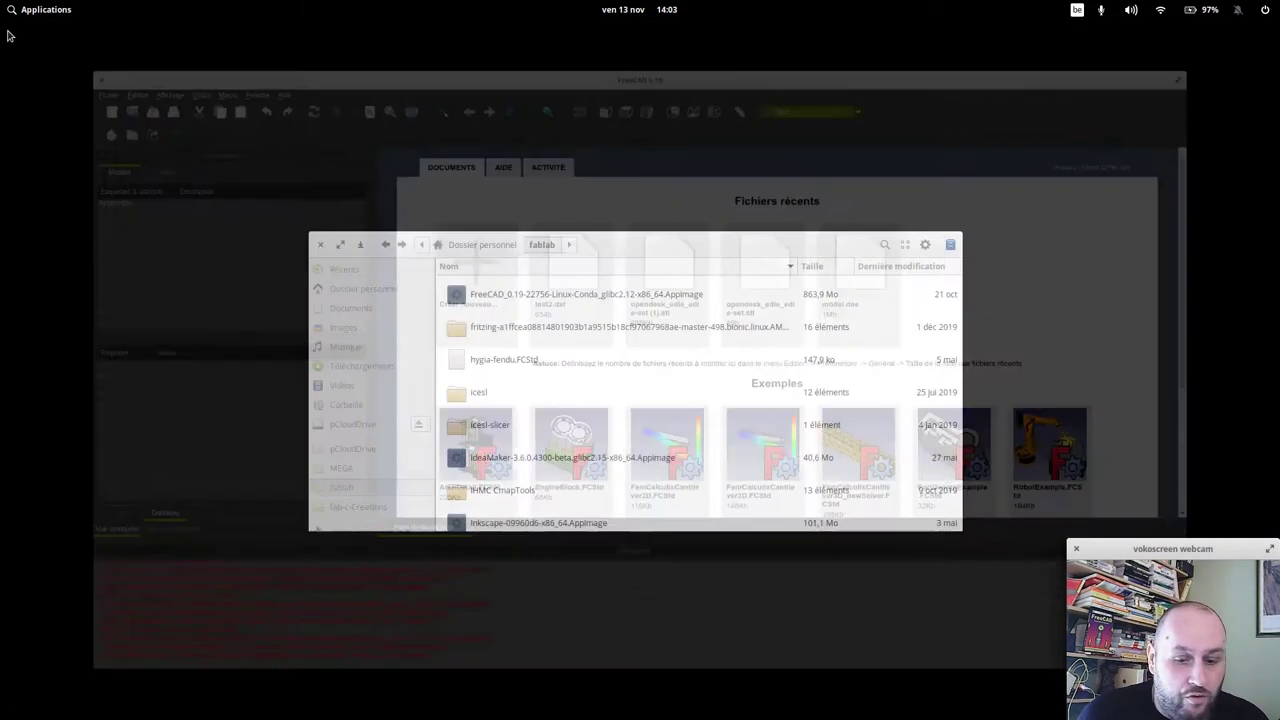
Step: Launch the FreeCAD 0.19 AppImage from the fablab folder
left_click(525, 293)
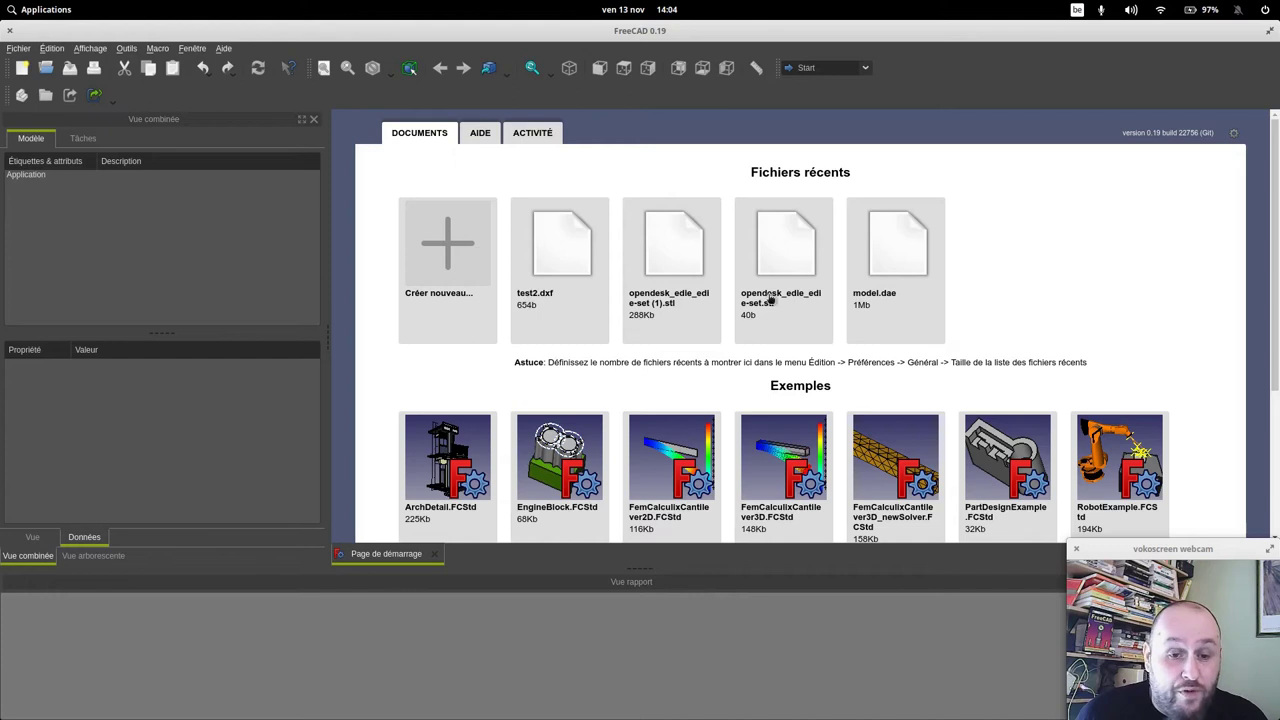
Step: Close the Vue rapport panel, keeping Start as the active workbench
left_click(866, 69)
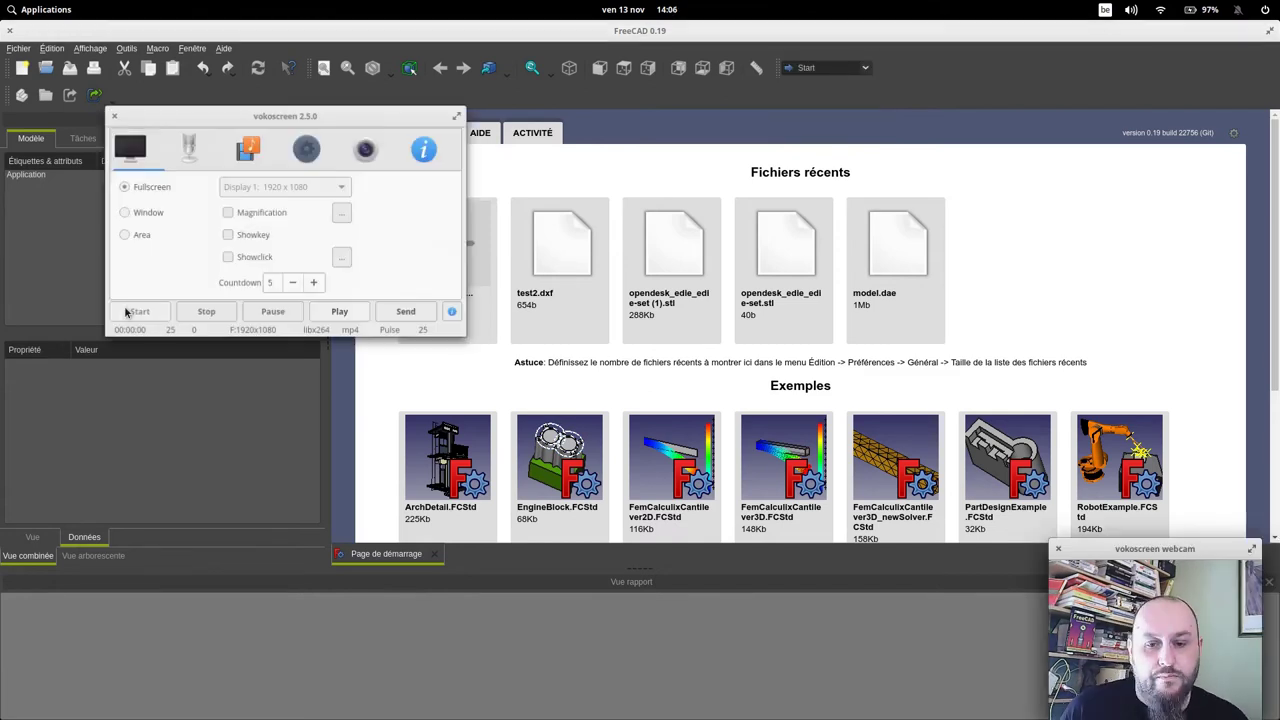
left_click(126, 313)
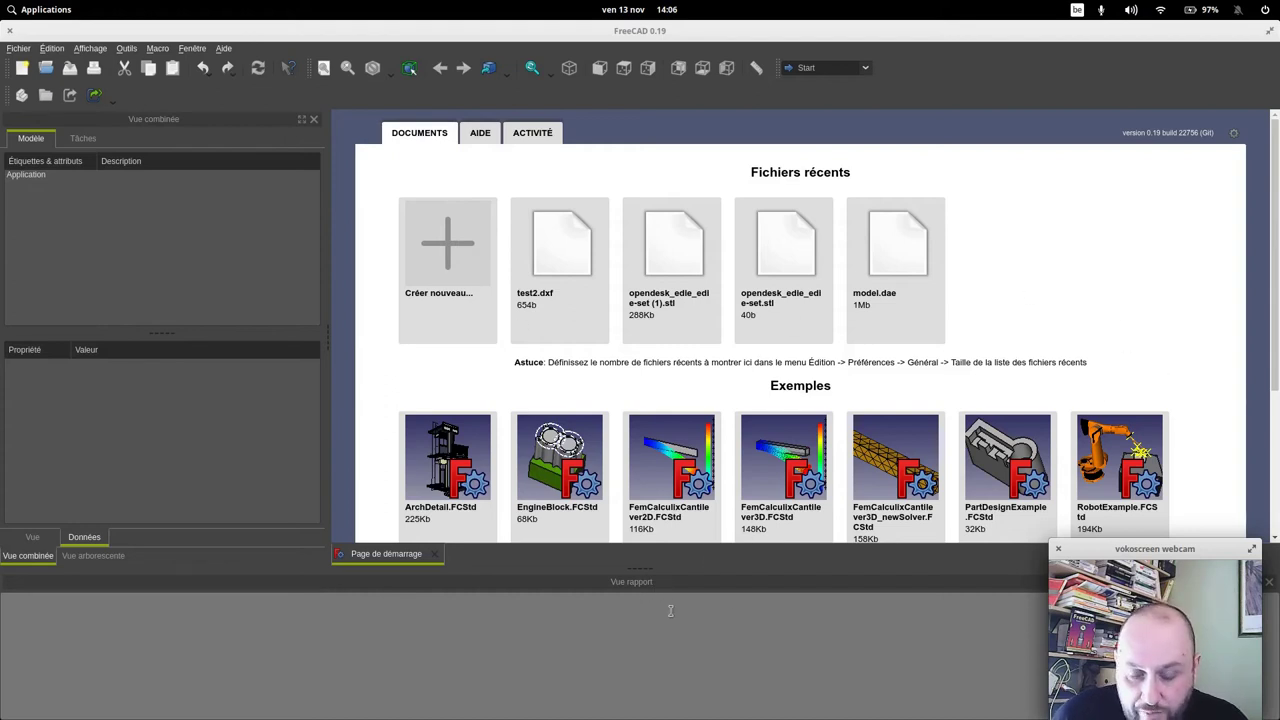
left_click(1271, 583)
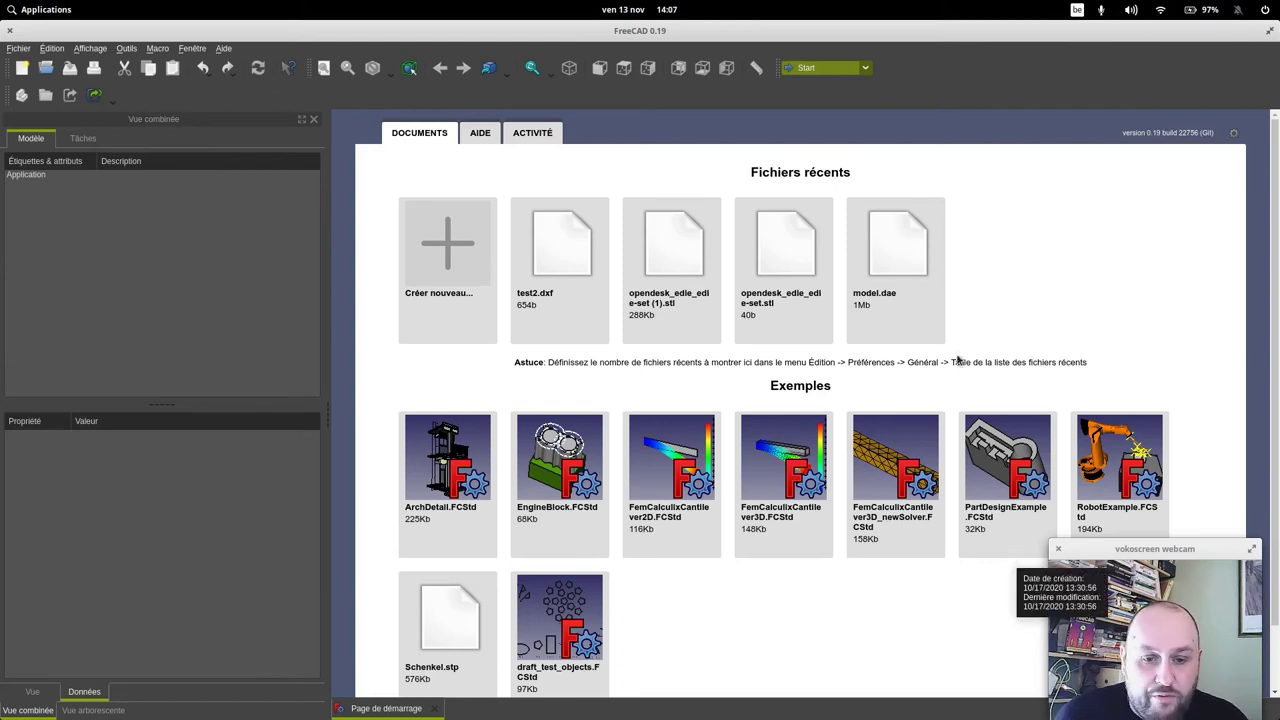
mouse_move(897, 250)
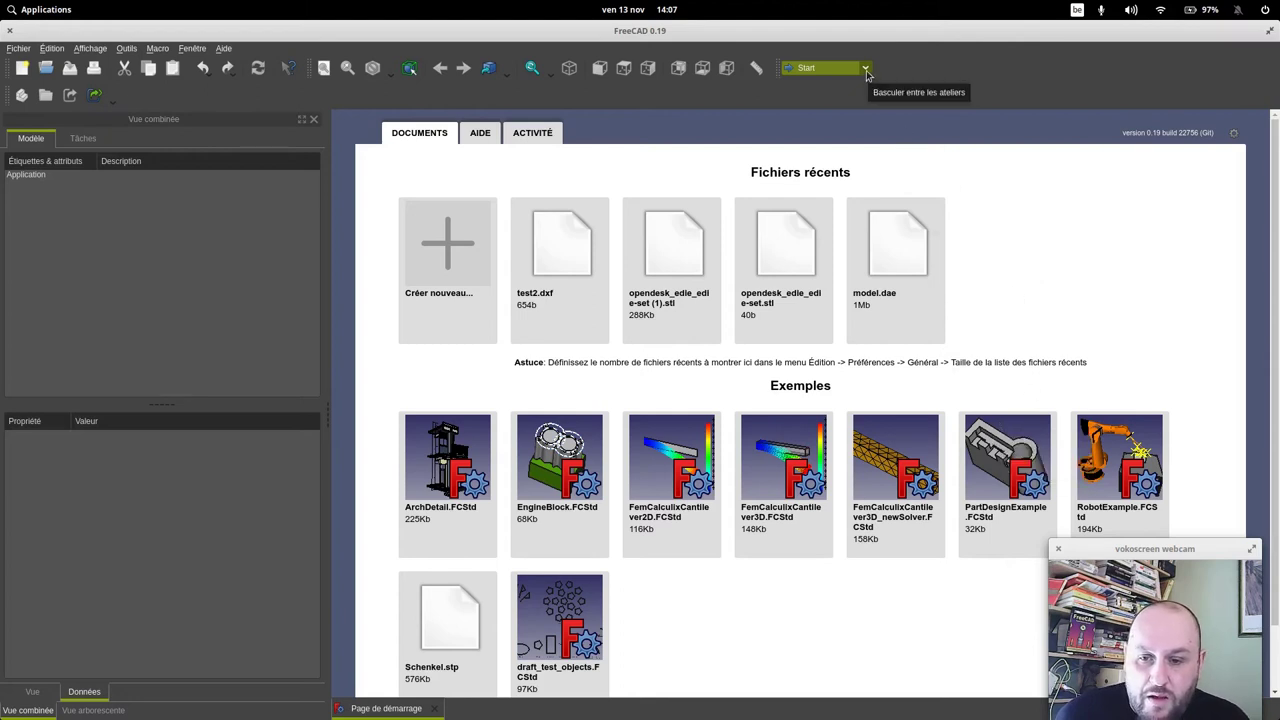
left_click(866, 70)
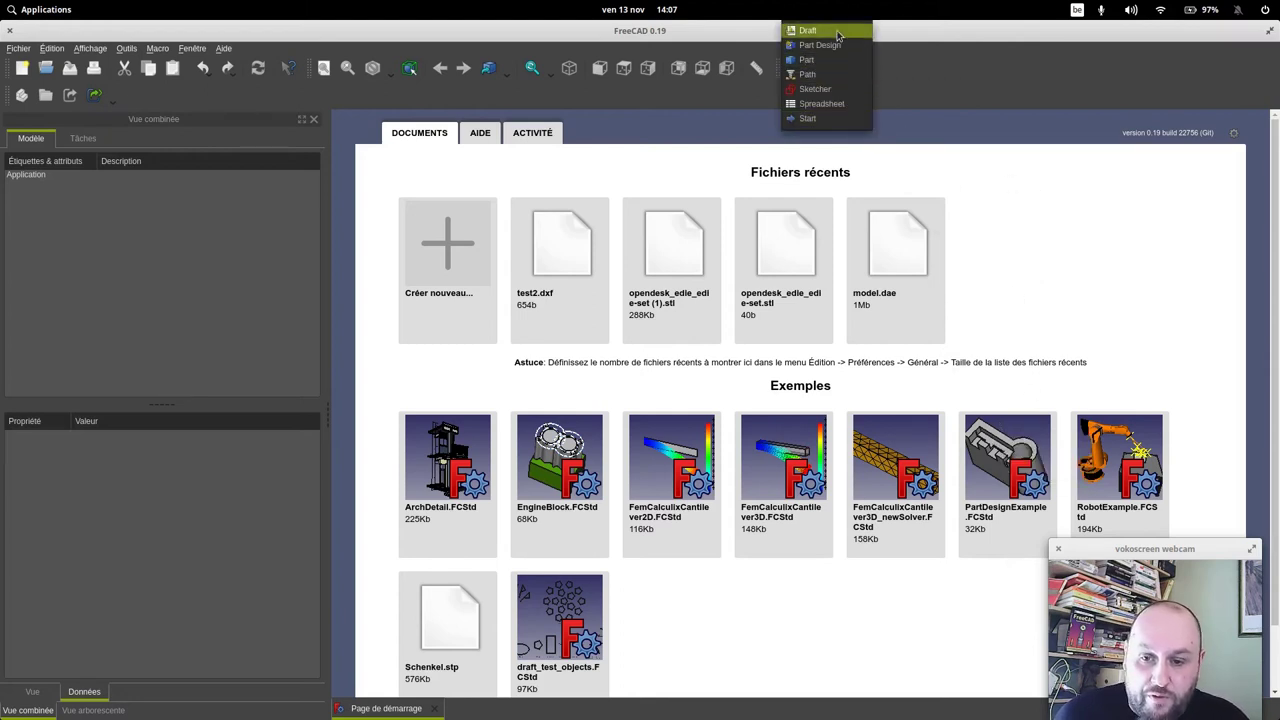
left_click(1040, 203)
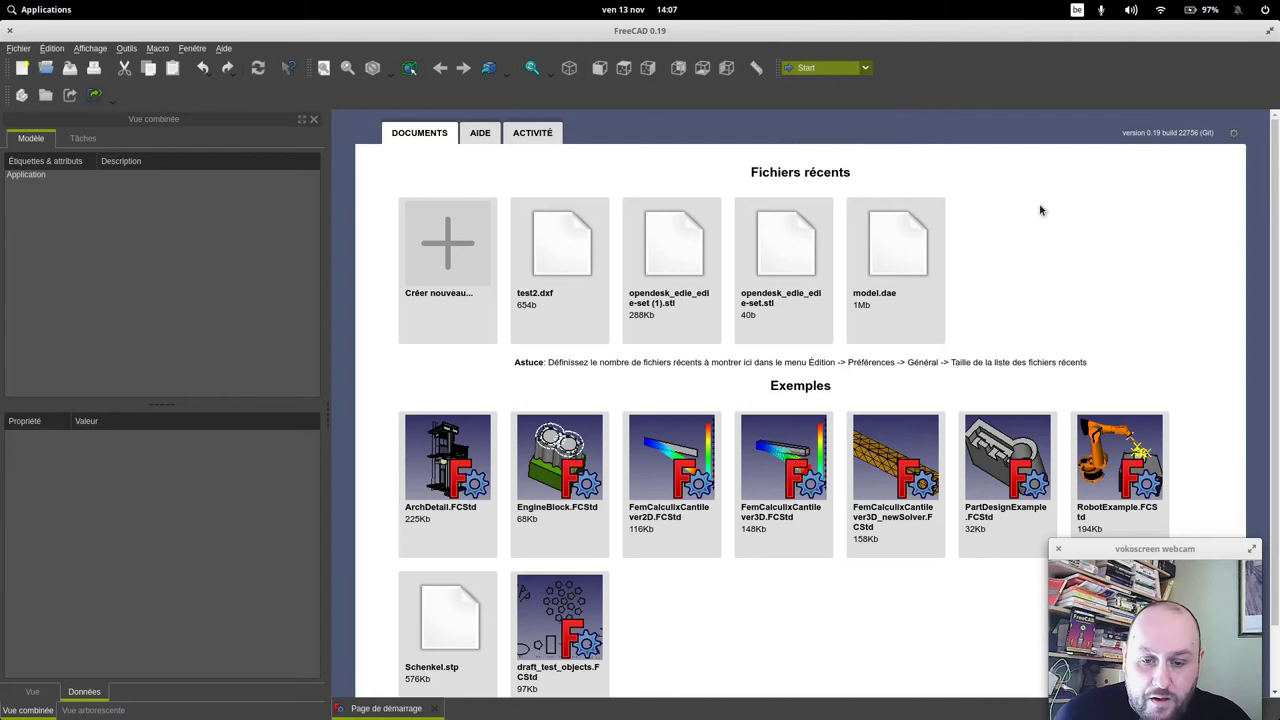
Step: Create a new document, switch to Part Design, and create a body
left_click(463, 251)
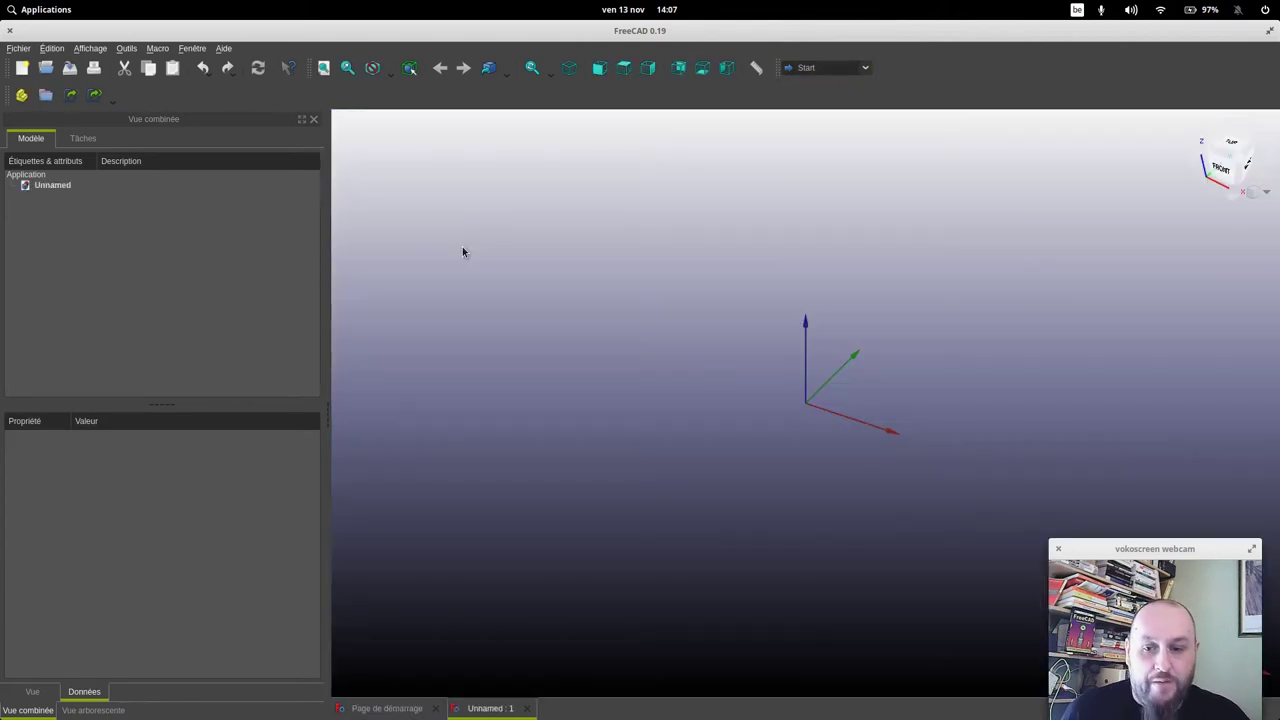
left_click(822, 72)
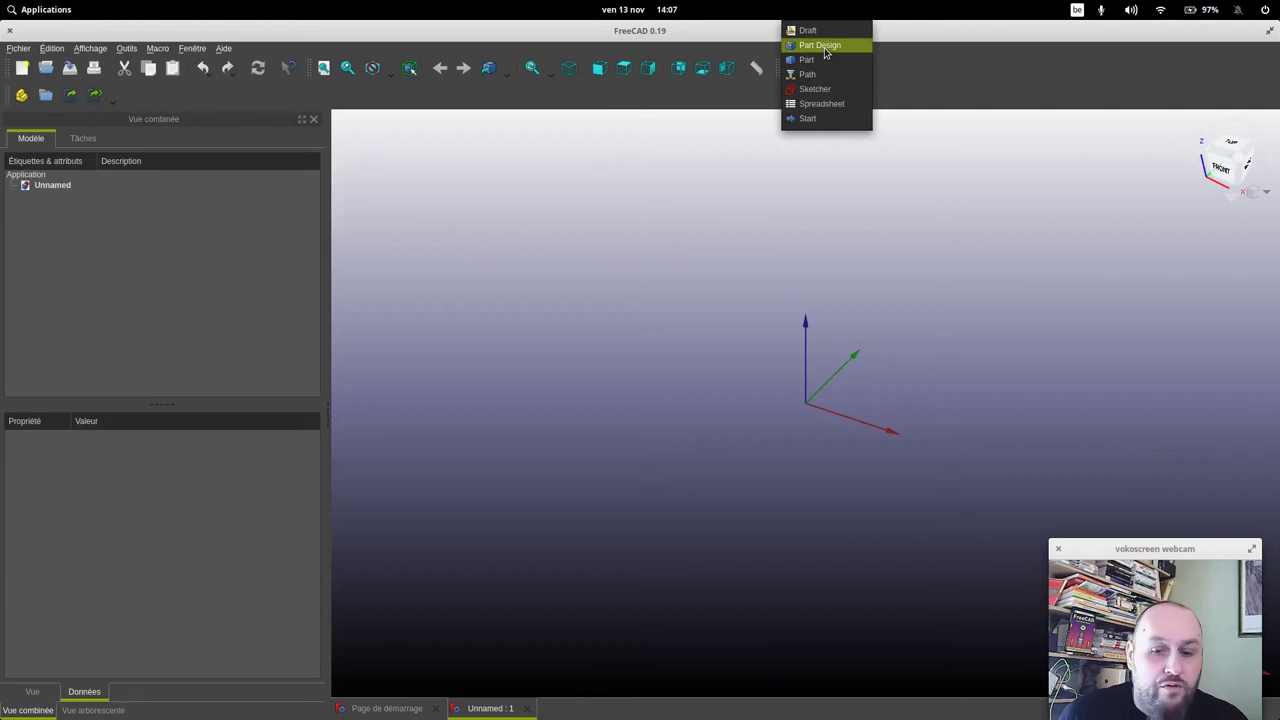
left_click(822, 45)
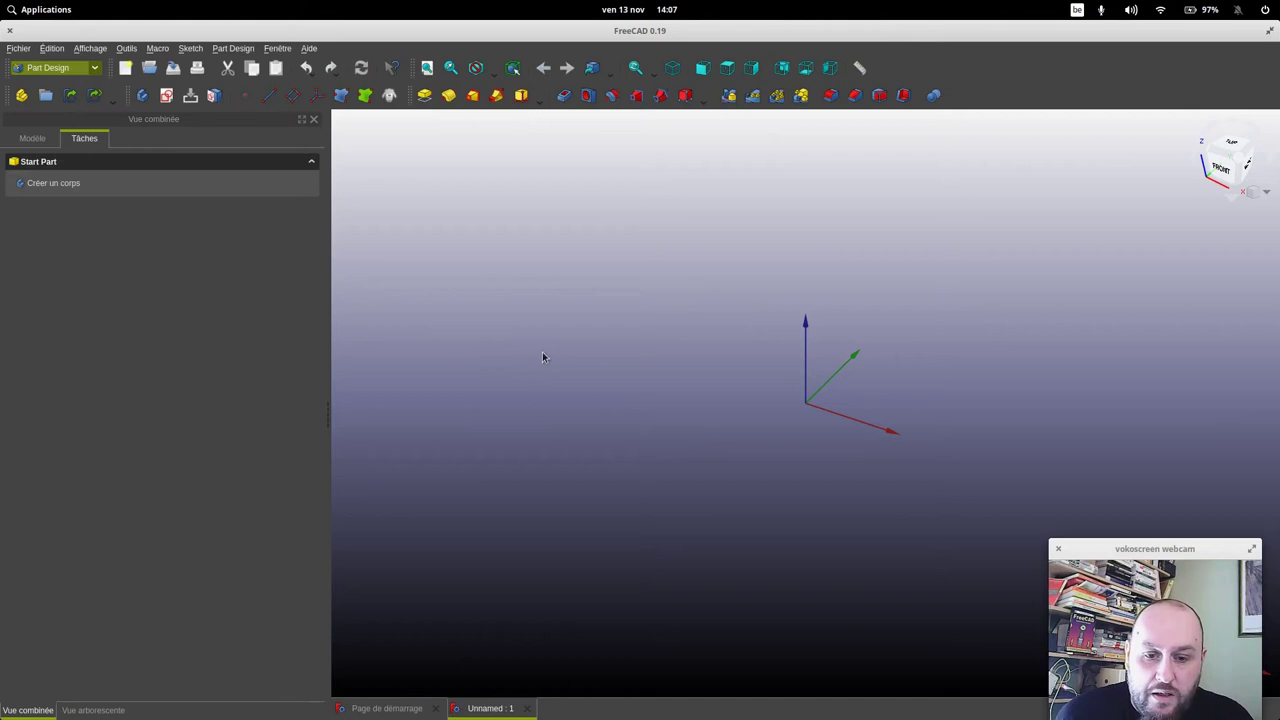
left_click(53, 184)
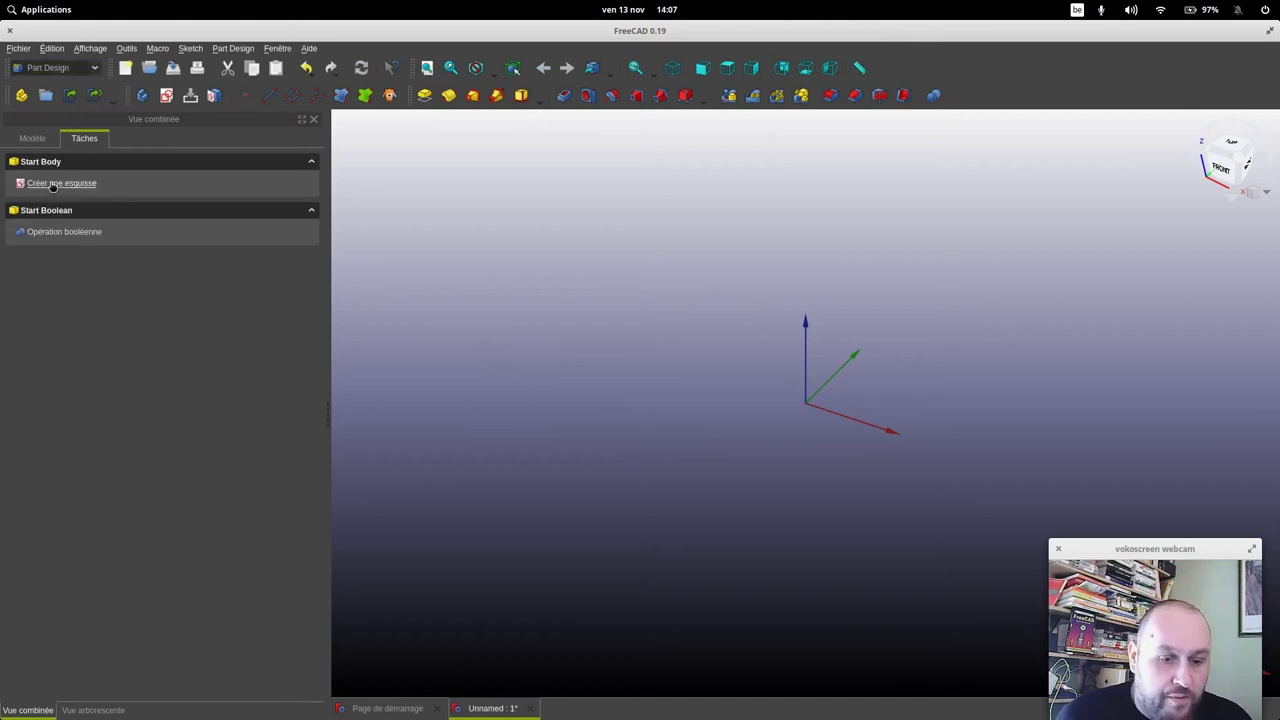
Step: Sketch a rectangle from the origin on XY_Plane and close the sketch
left_click(53, 184)
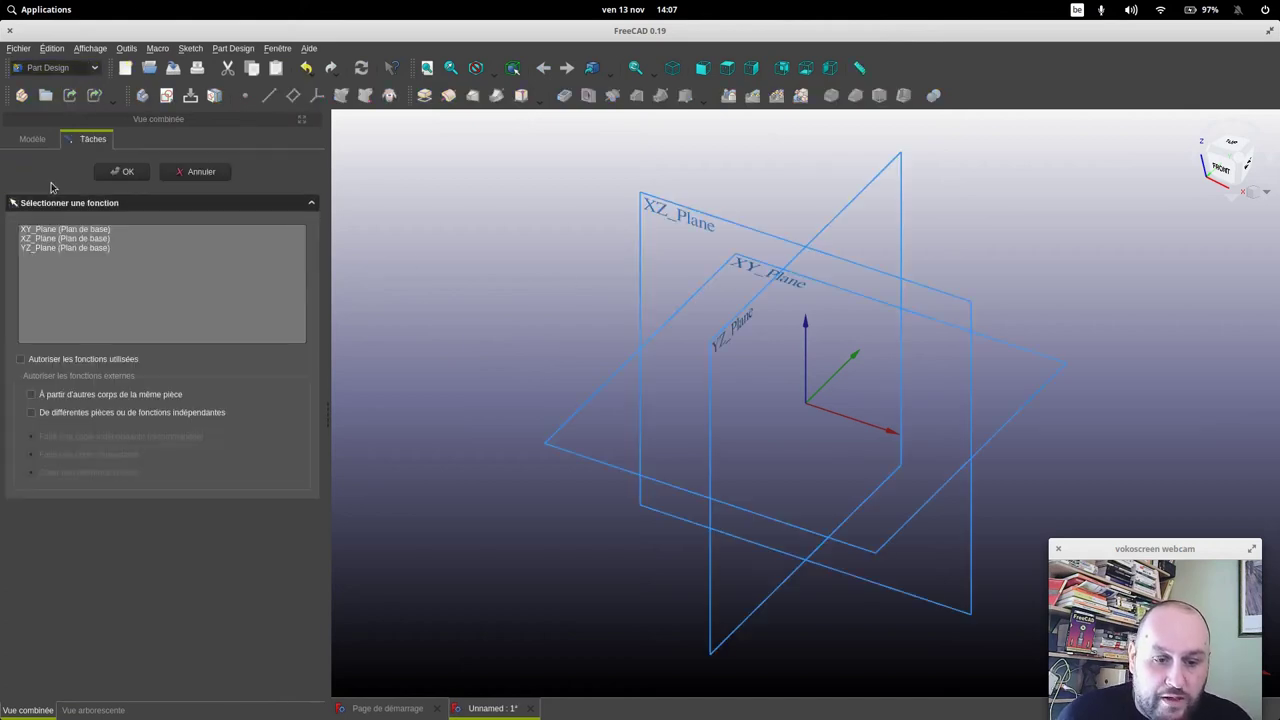
left_click(124, 171)
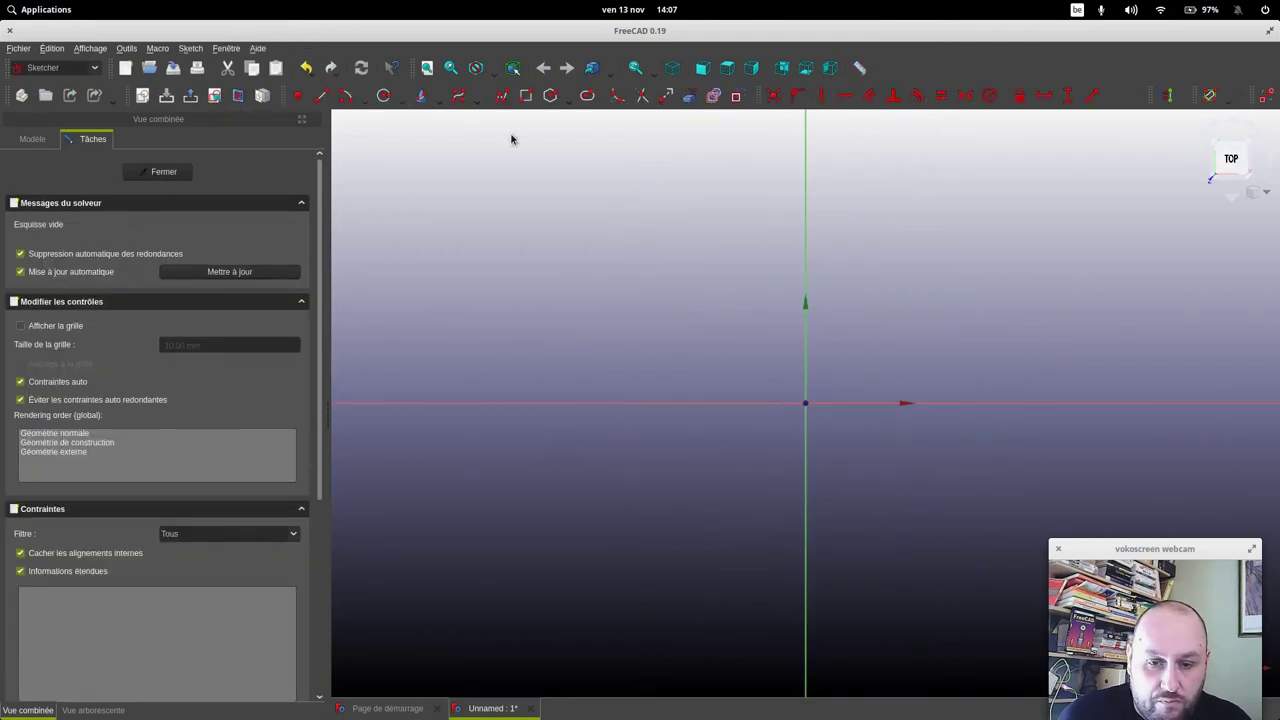
left_click(526, 96)
left_click(805, 403)
left_click(980, 234)
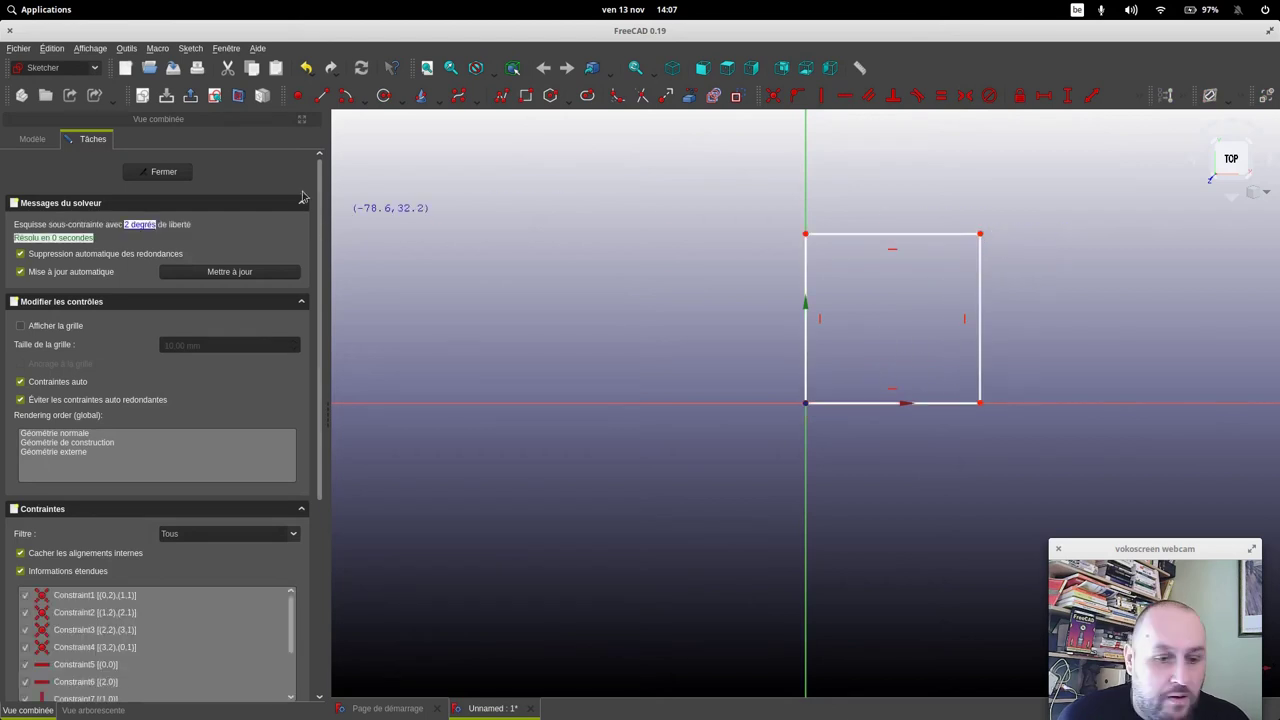
left_click(164, 171)
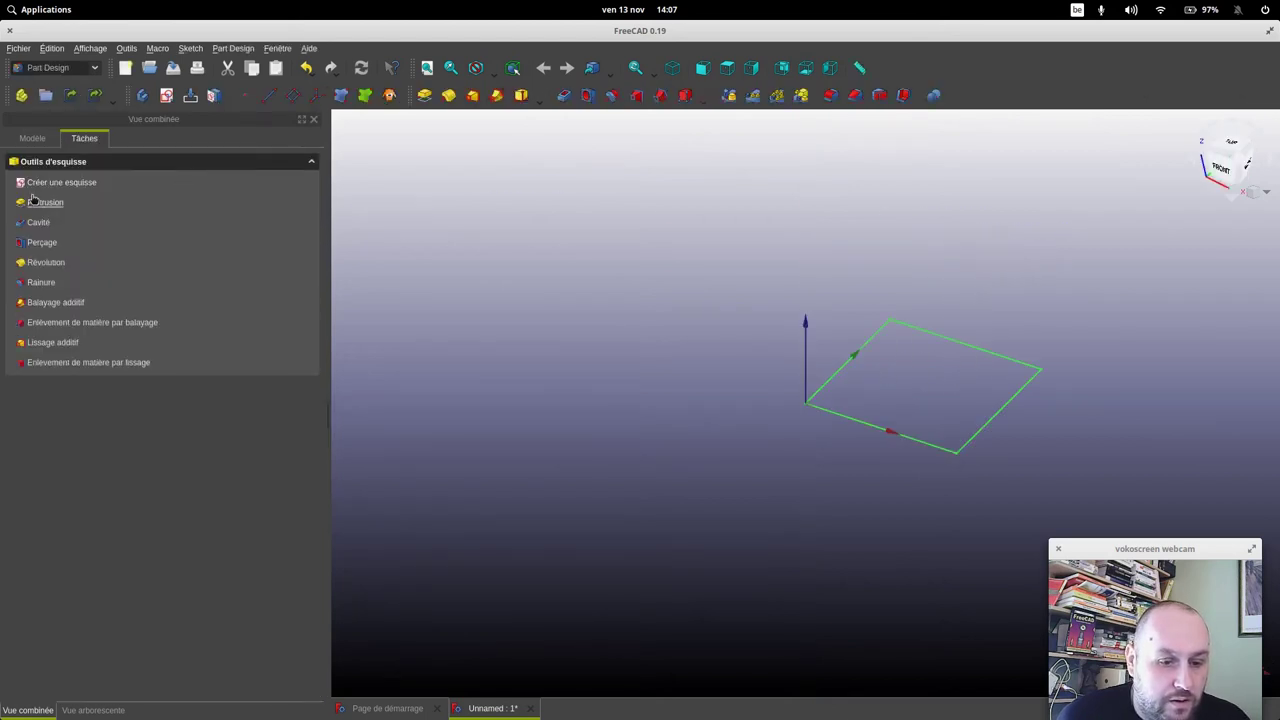
Step: Pad the rectangle sketch into a block and view it isometrically
left_click(34, 200)
left_click(126, 171)
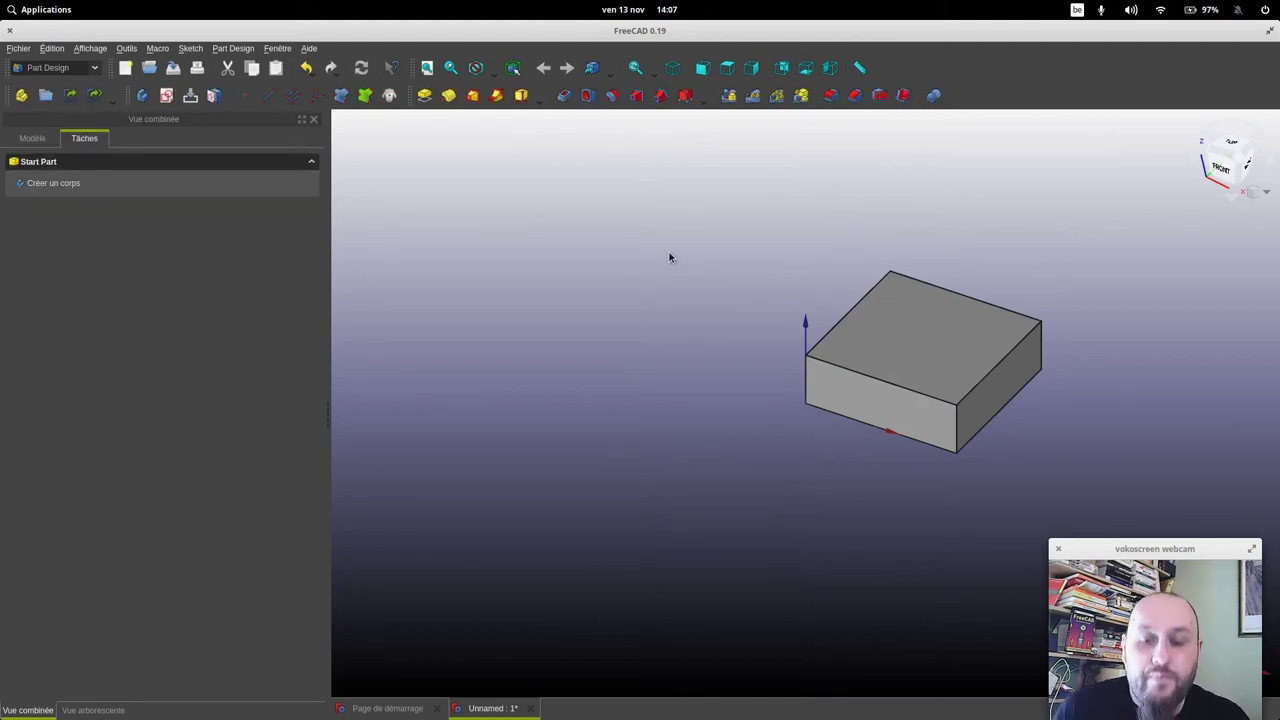
mouse_move(857, 263)
middle_mouse_down()
mouse_move(703, 283)
mouse_move(774, 329)
mouse_move(843, 293)
mouse_move(700, 354)
mouse_move(760, 354)
mouse_move(625, 358)
mouse_move(734, 326)
mouse_move(669, 340)
mouse_move(749, 231)
mouse_move(669, 322)
mouse_move(754, 346)
middle_mouse_up()
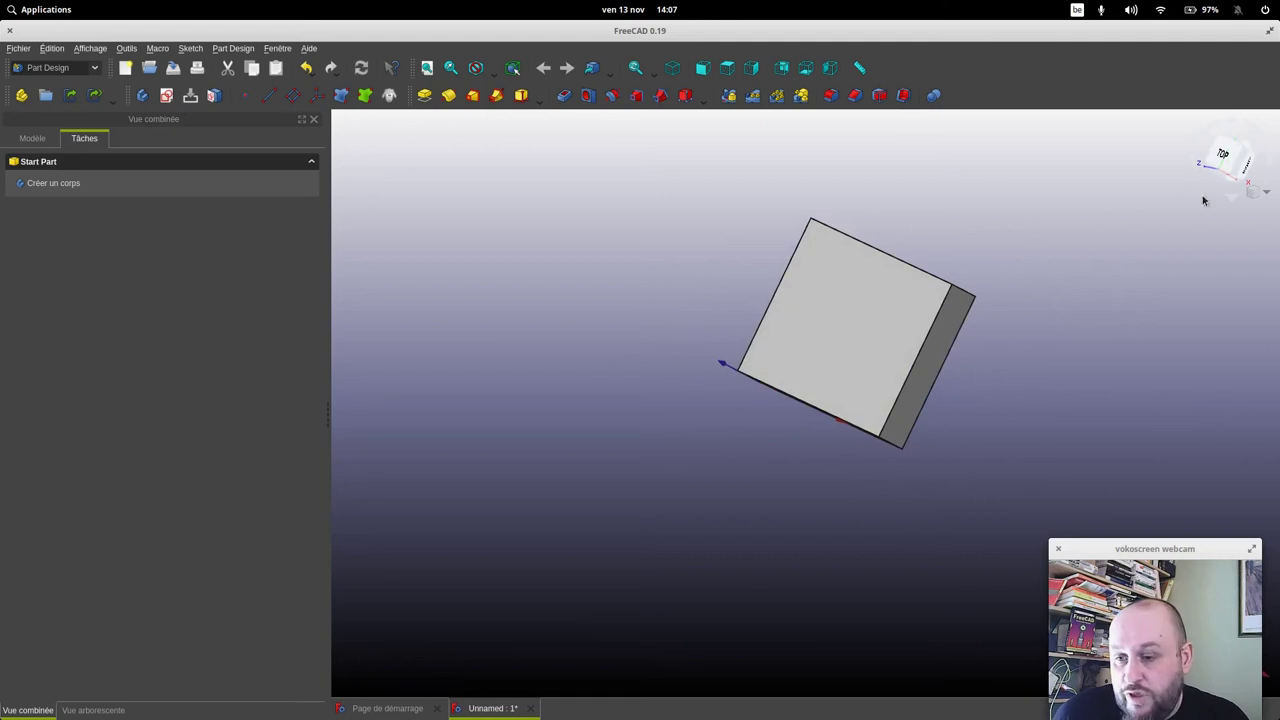
mouse_move(831, 403)
middle_mouse_down()
mouse_move(643, 403)
mouse_move(686, 309)
mouse_move(860, 283)
middle_mouse_up()
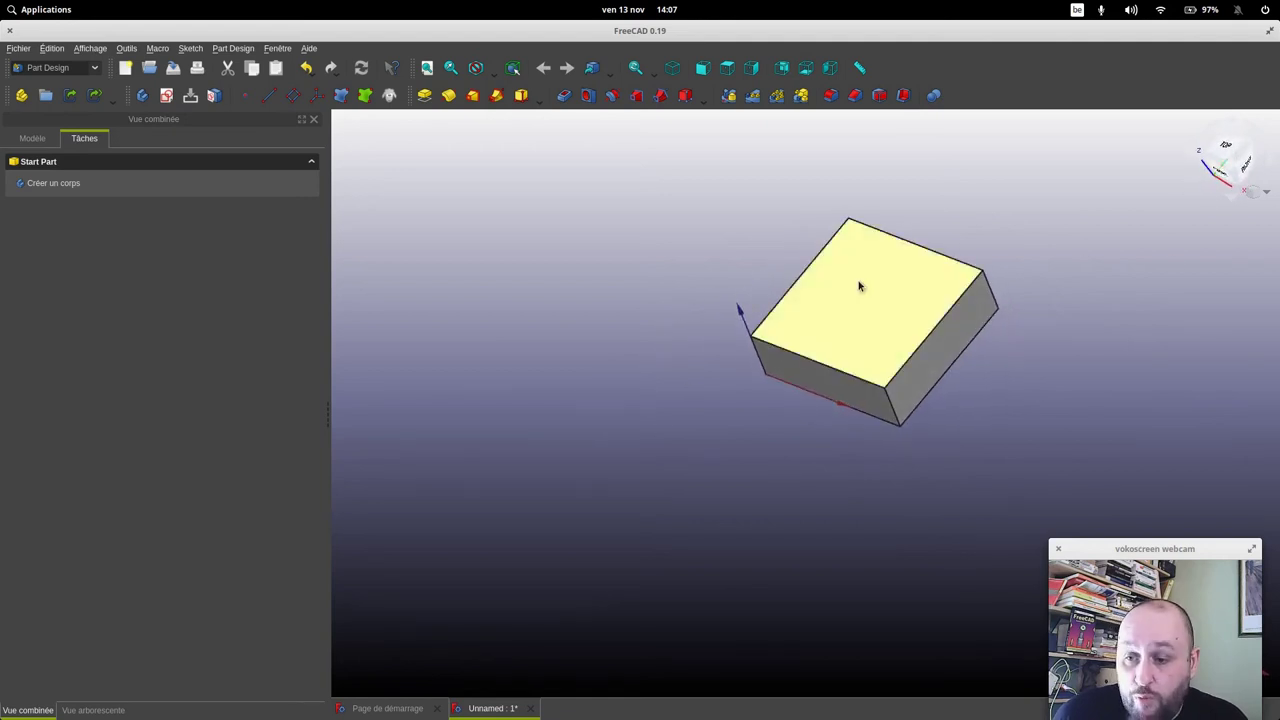
left_click(1229, 147)
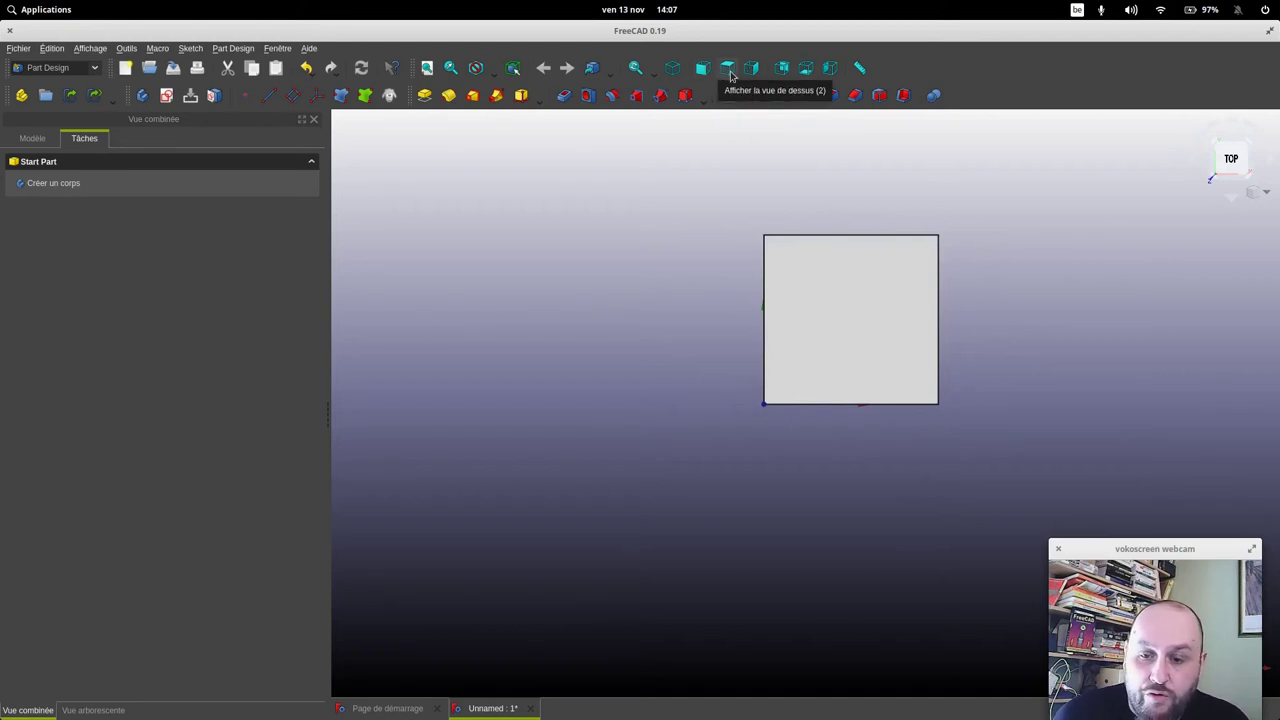
left_click(674, 72)
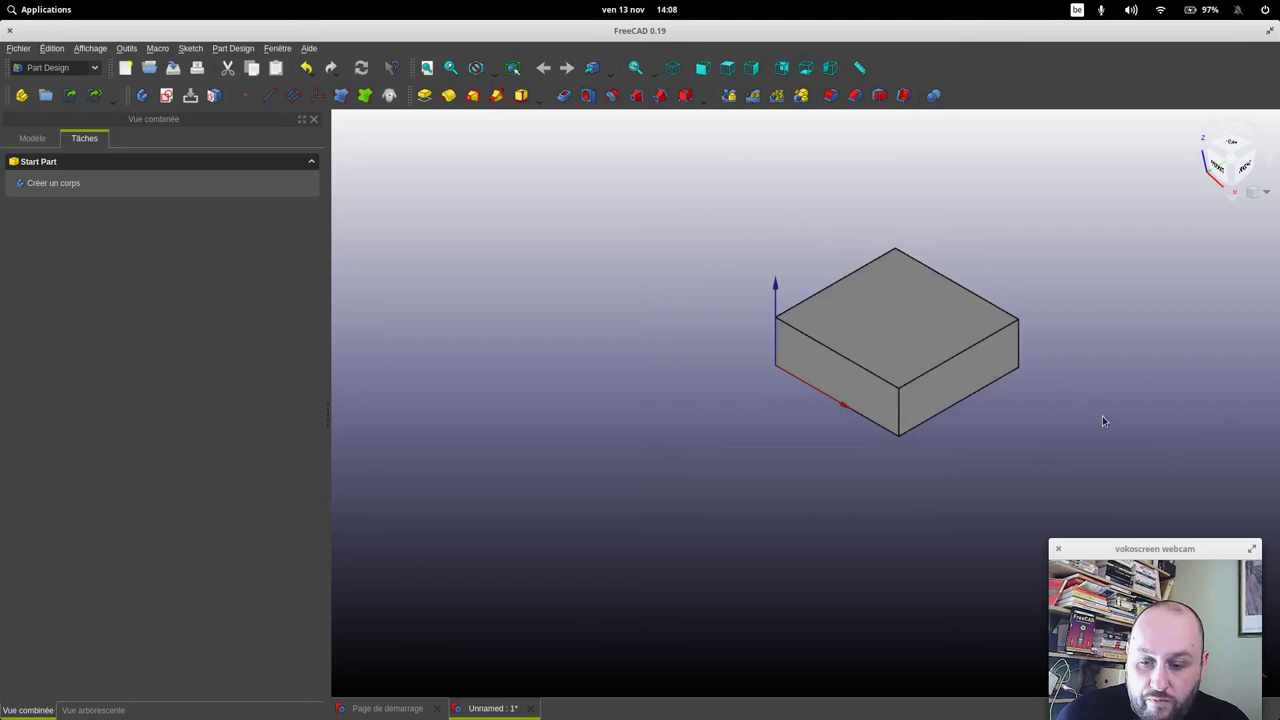
middle_click_drag(808, 451, 726, 516)
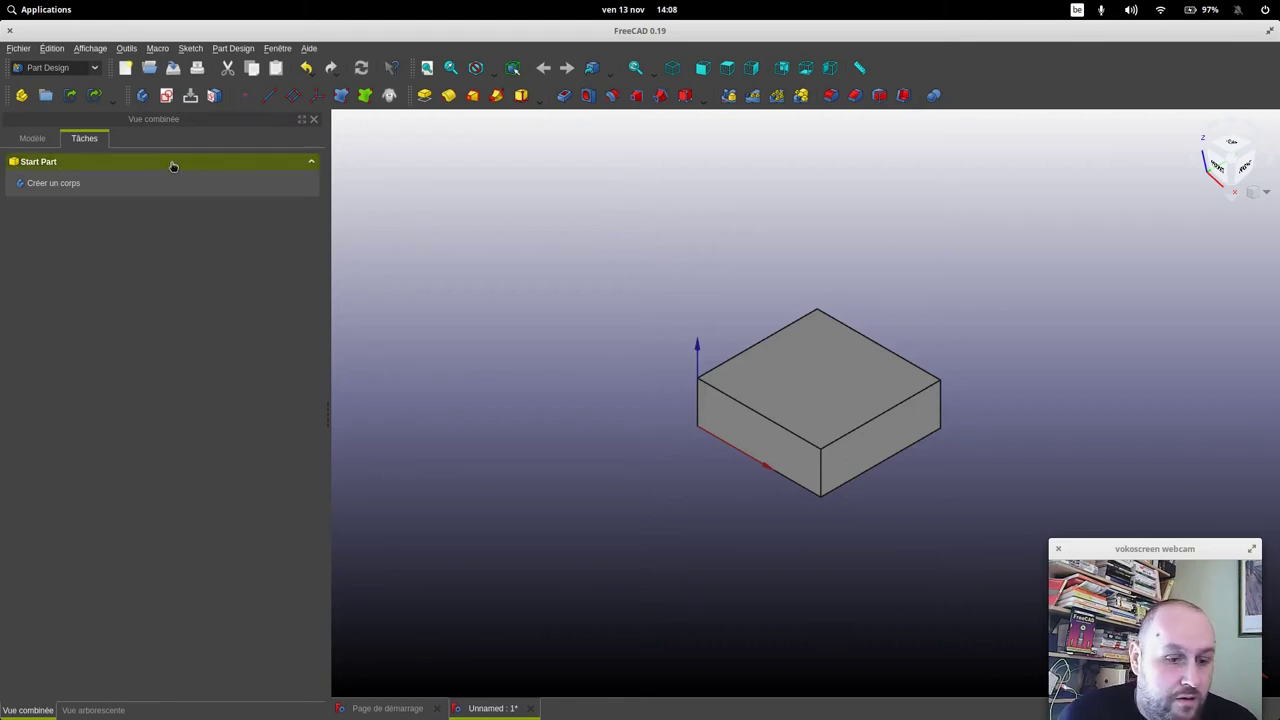
Step: Reopen the rectangle sketch, enlarge it by dragging its corner, and select its left edge
left_click(40, 142)
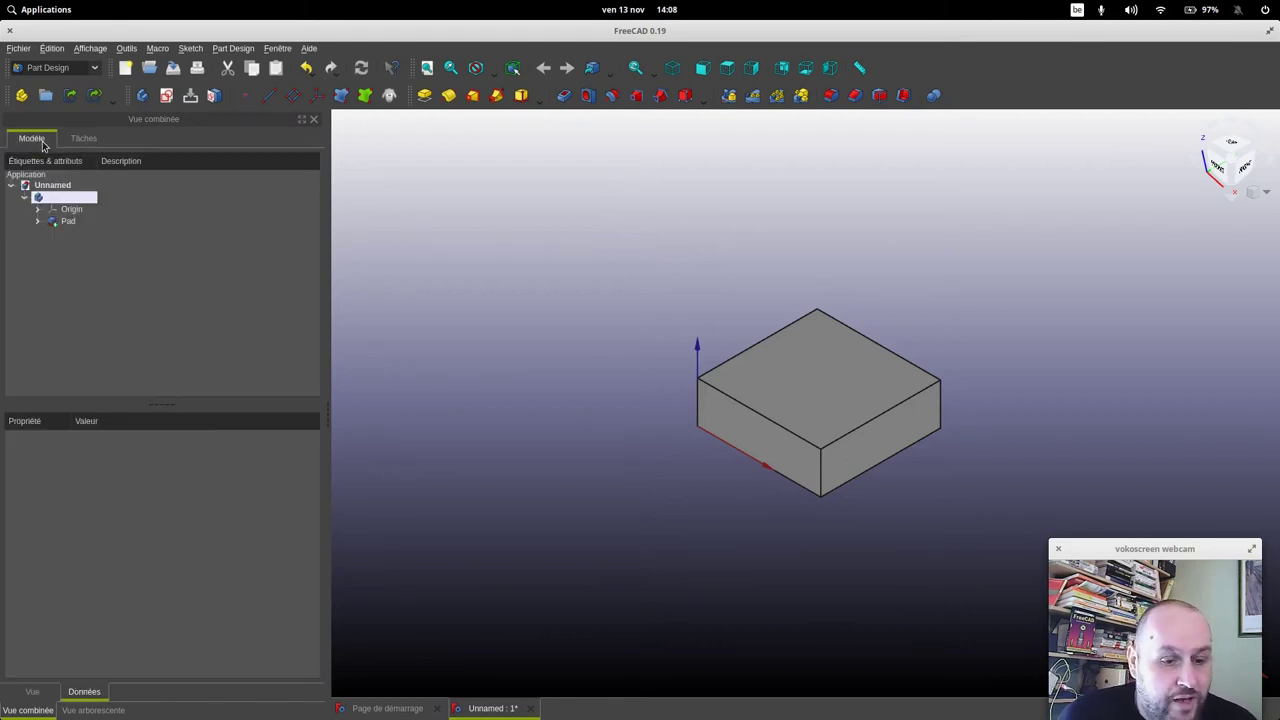
double_click(87, 234)
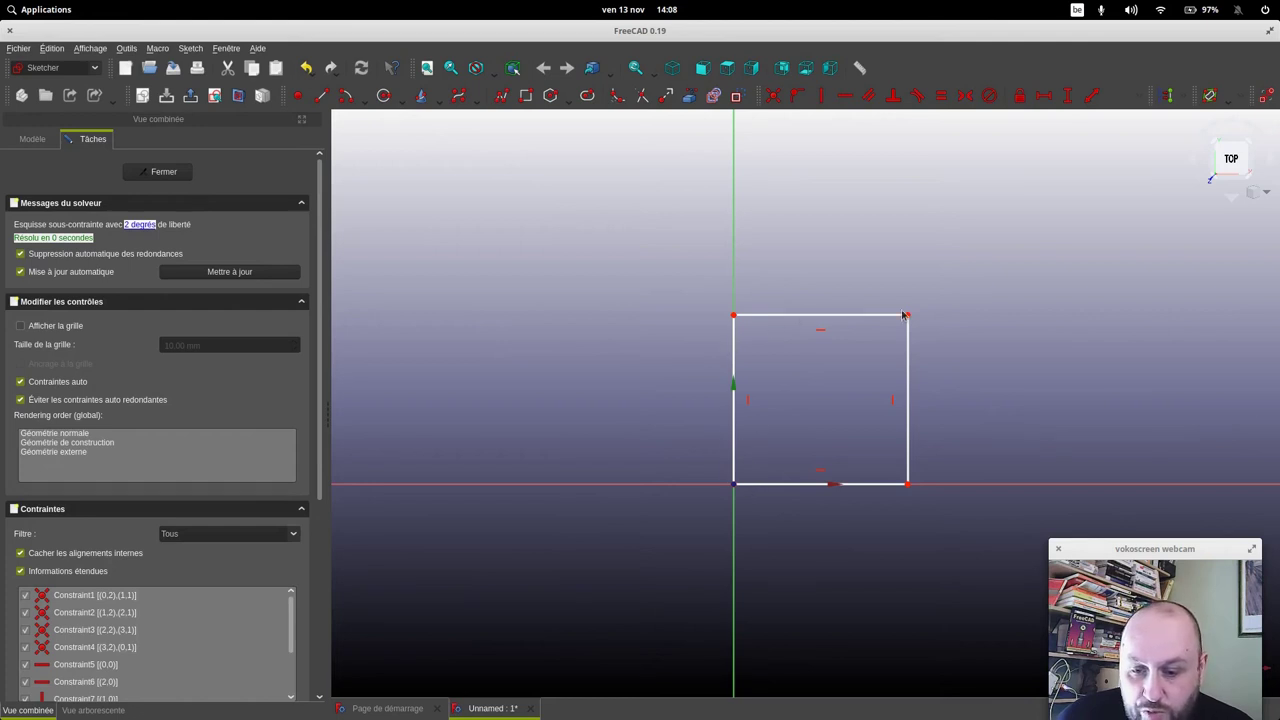
mouse_move(908, 318)
left_mouse_down()
mouse_move(897, 276)
mouse_move(924, 284)
left_mouse_up()
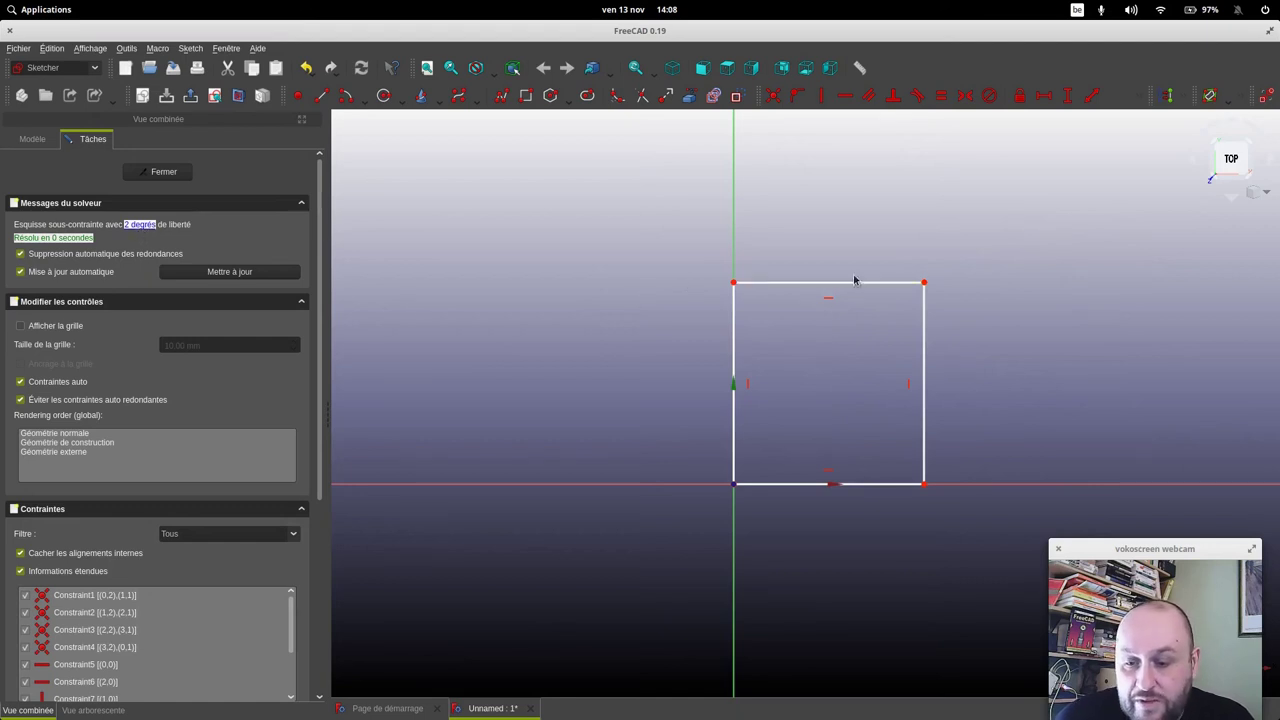
mouse_move(854, 284)
left_mouse_down()
mouse_move(924, 335)
mouse_move(942, 260)
left_mouse_up()
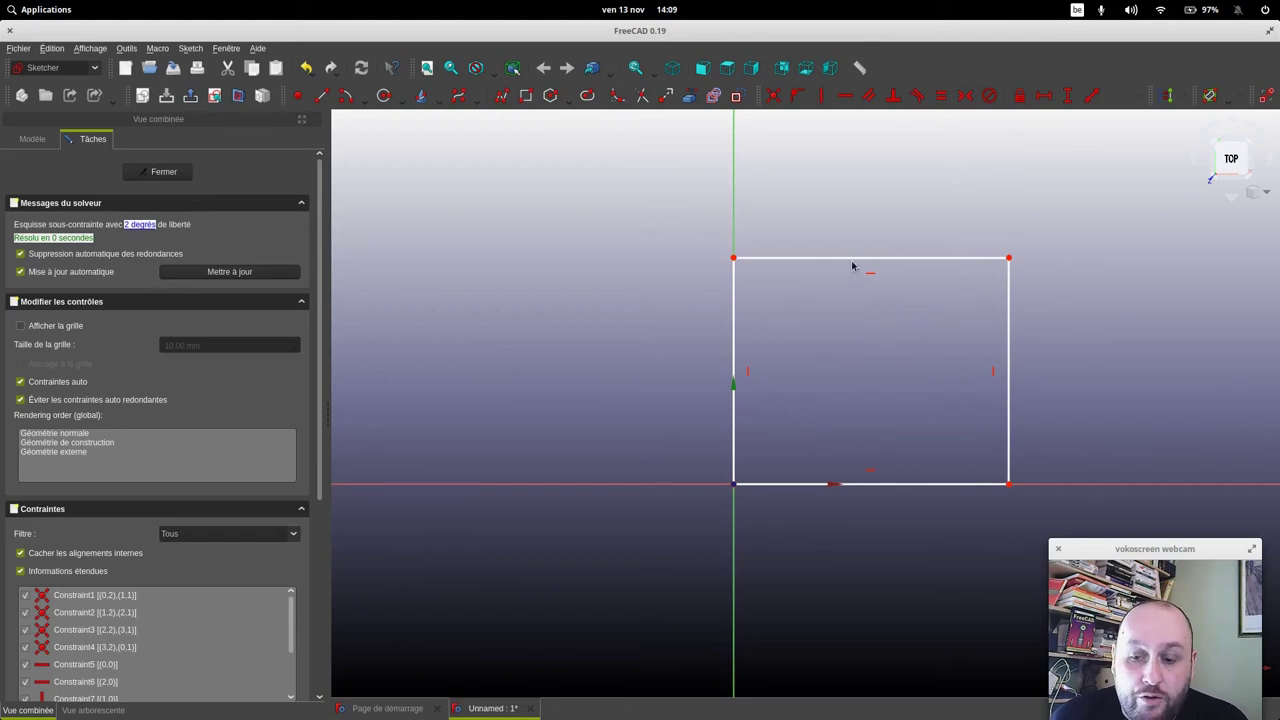
left_click(735, 337)
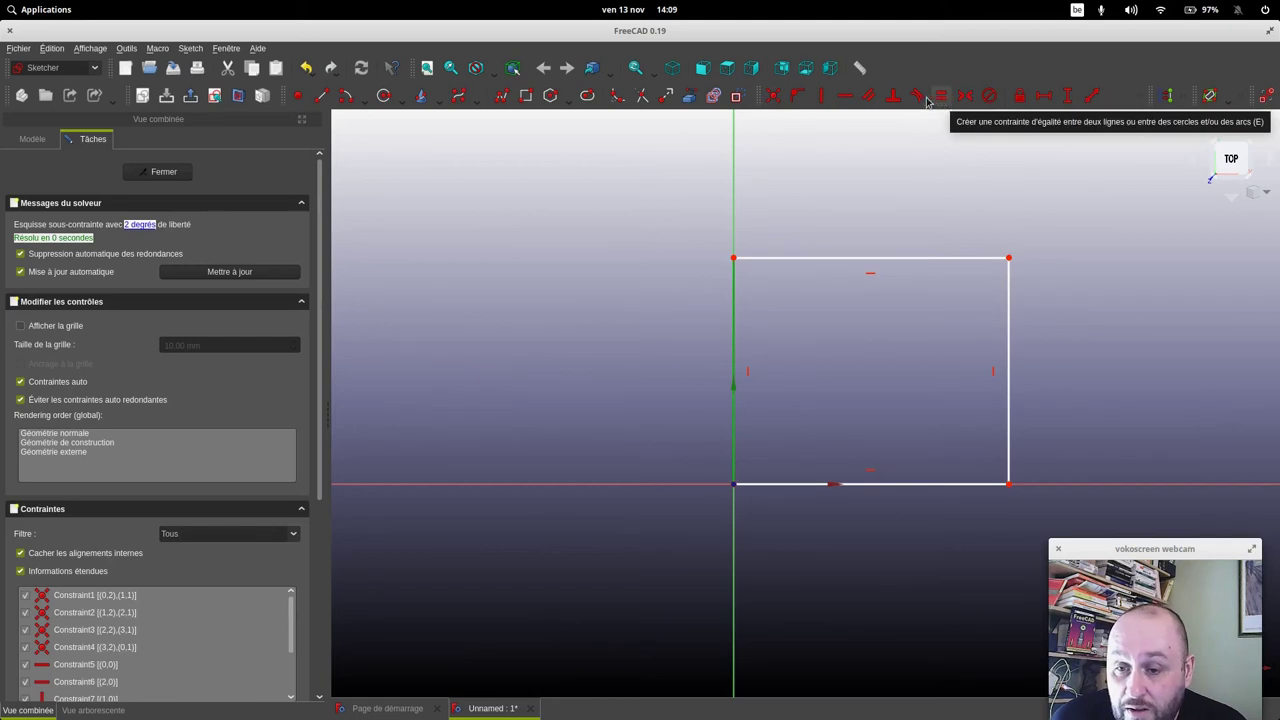
Step: Constrain the rectangle's left edge to 40 mm height and its top edge to 40 mm width
left_click(1067, 96)
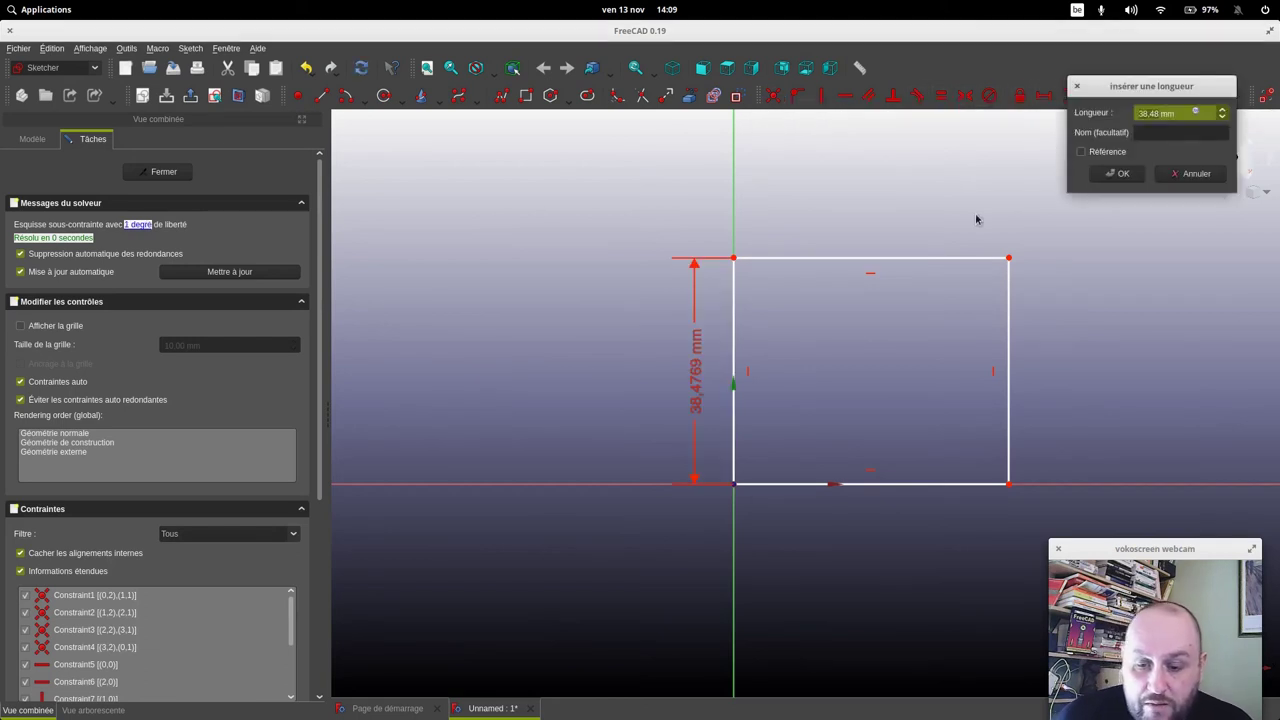
type("4")
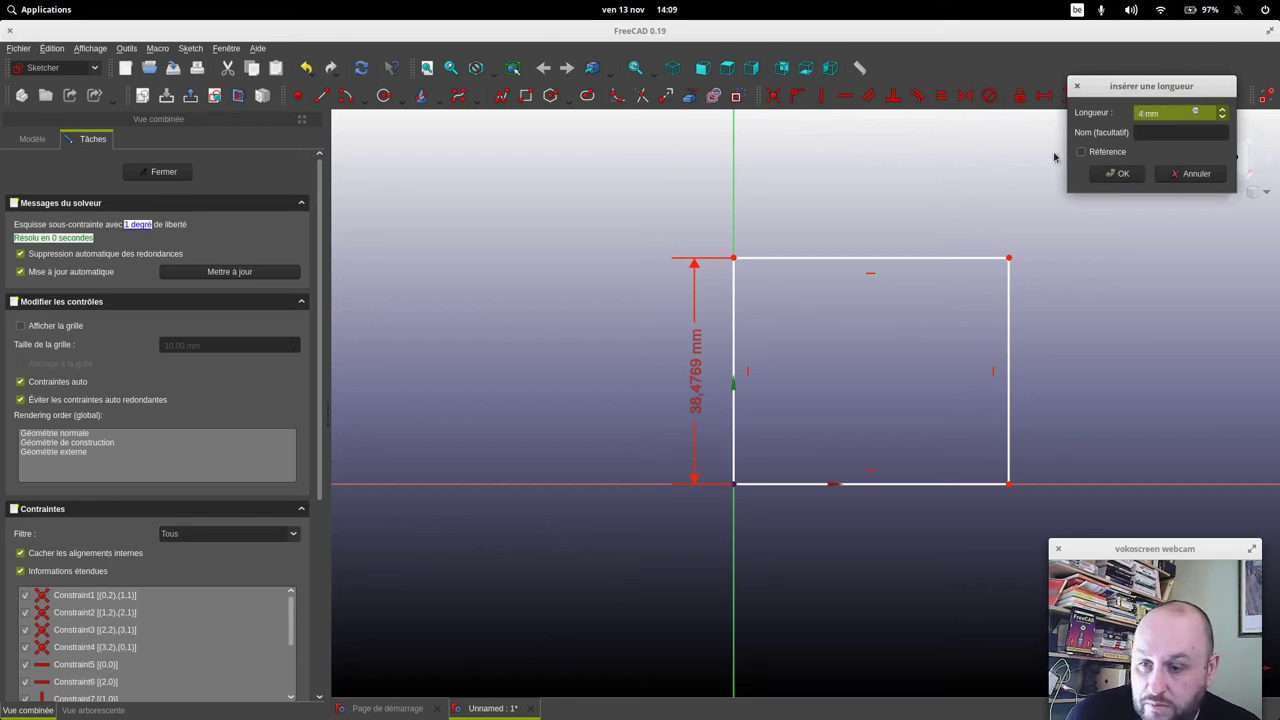
left_click(1116, 173)
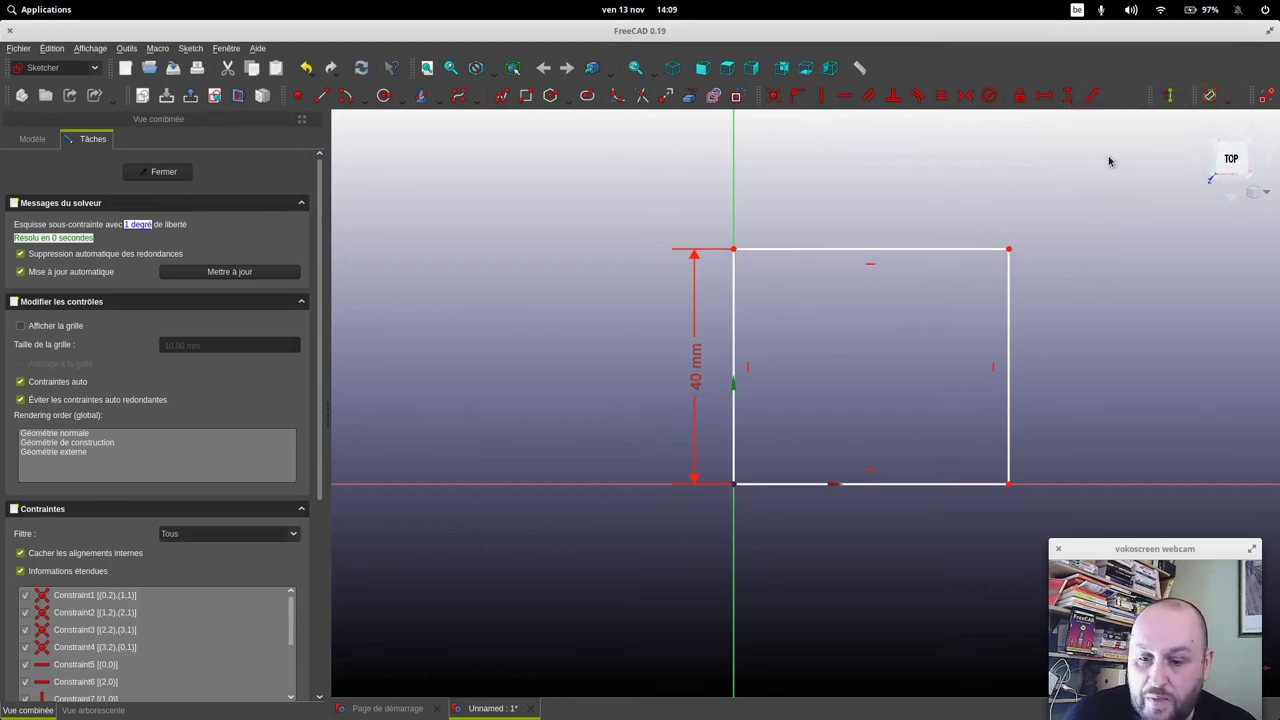
left_click(908, 254)
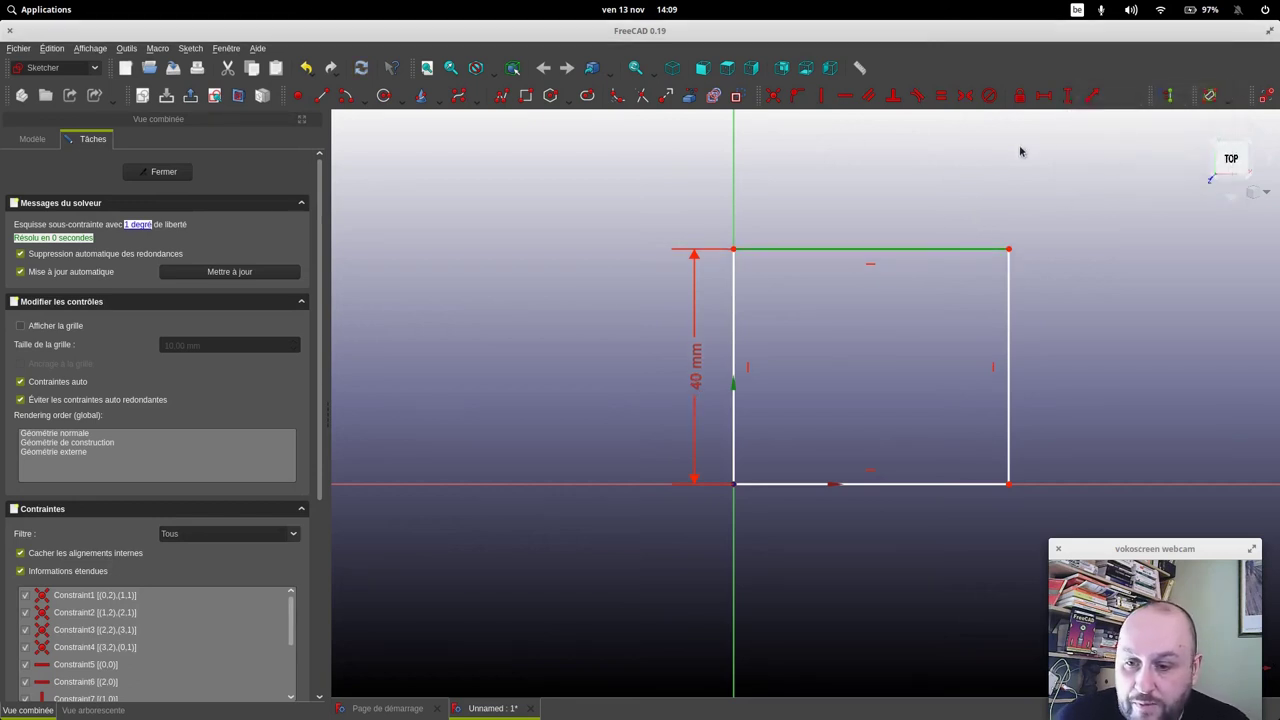
left_click(1043, 95)
type("40")
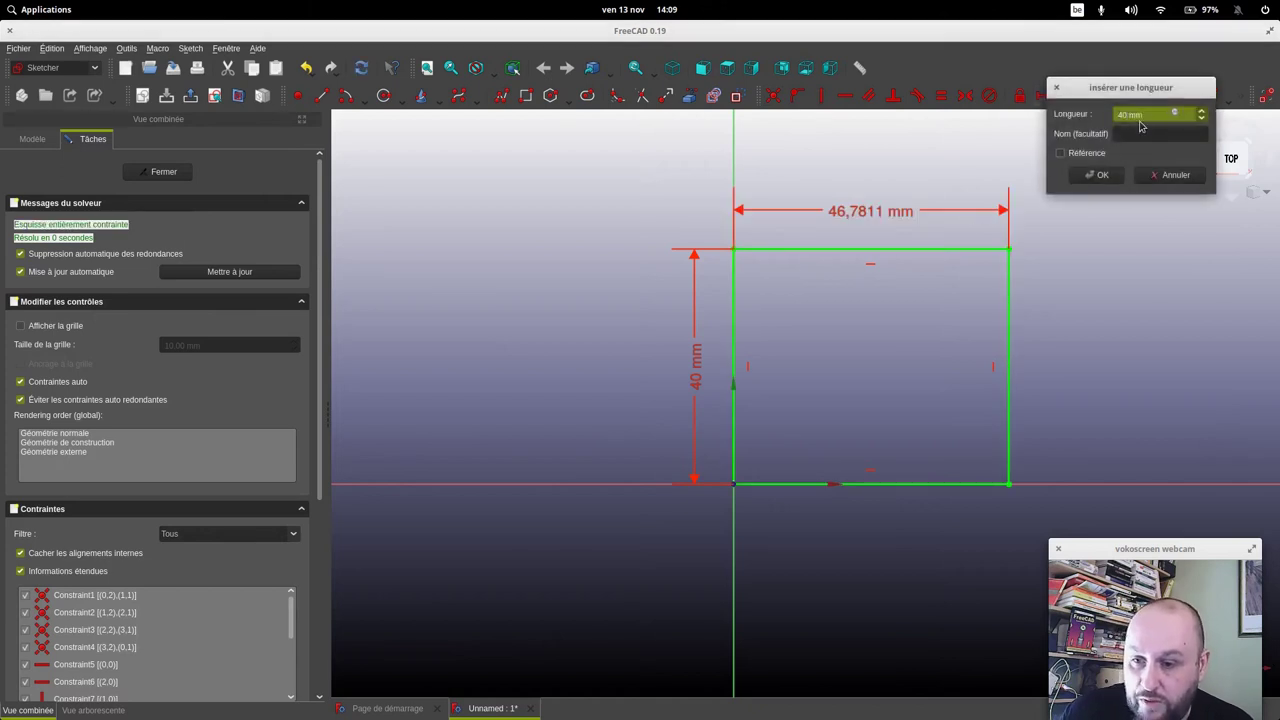
key("Return")
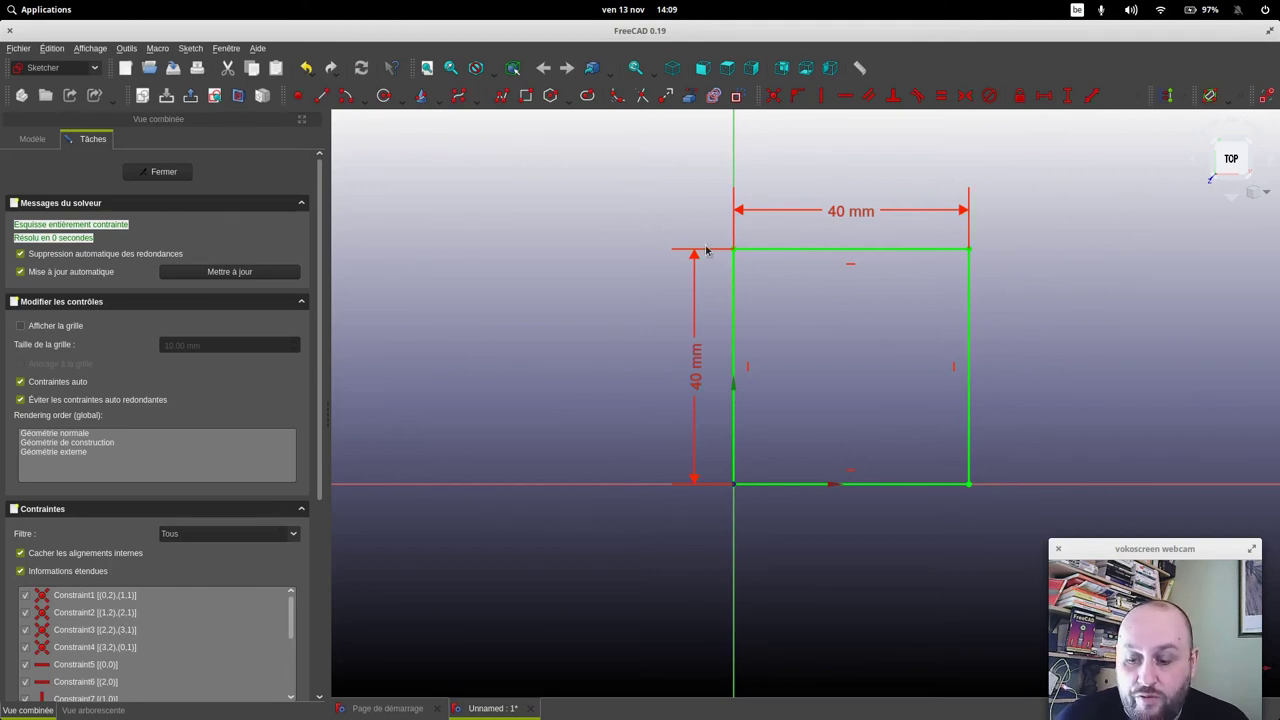
Step: Reopen the sketch and change the 40 mm width constraint to 60 mm
left_click(165, 175)
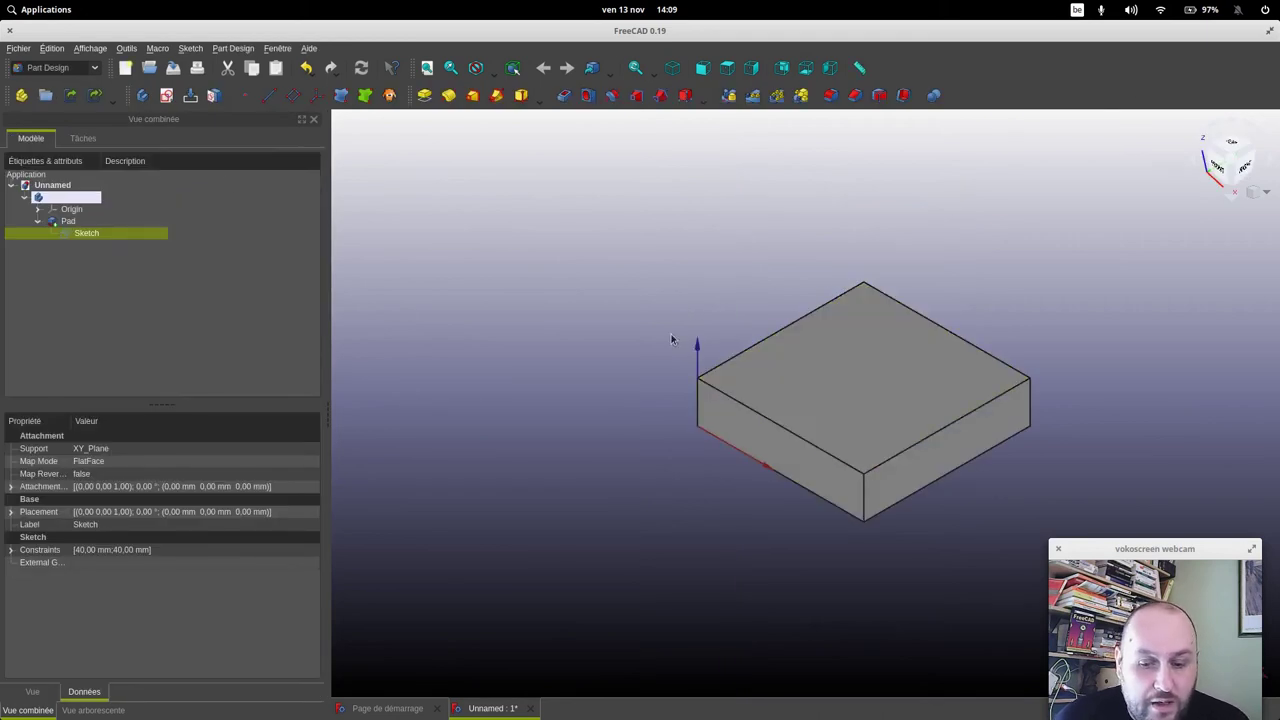
double_click(87, 233)
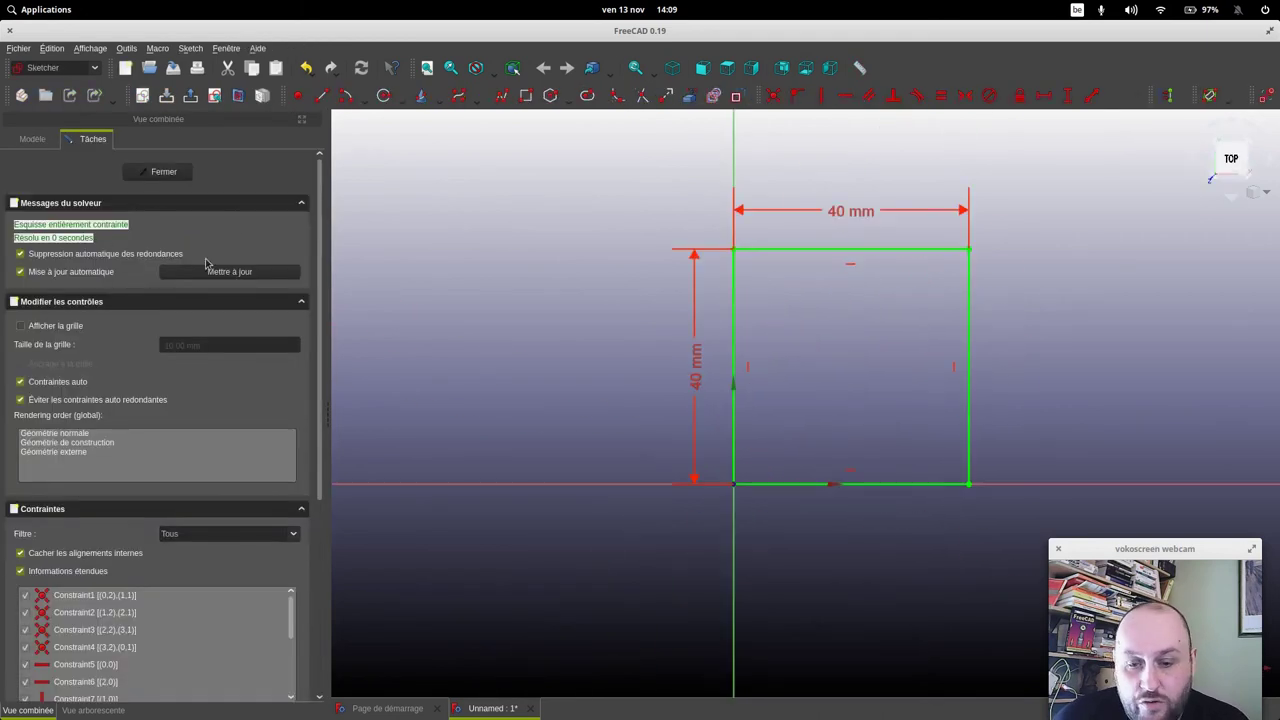
left_click(846, 223)
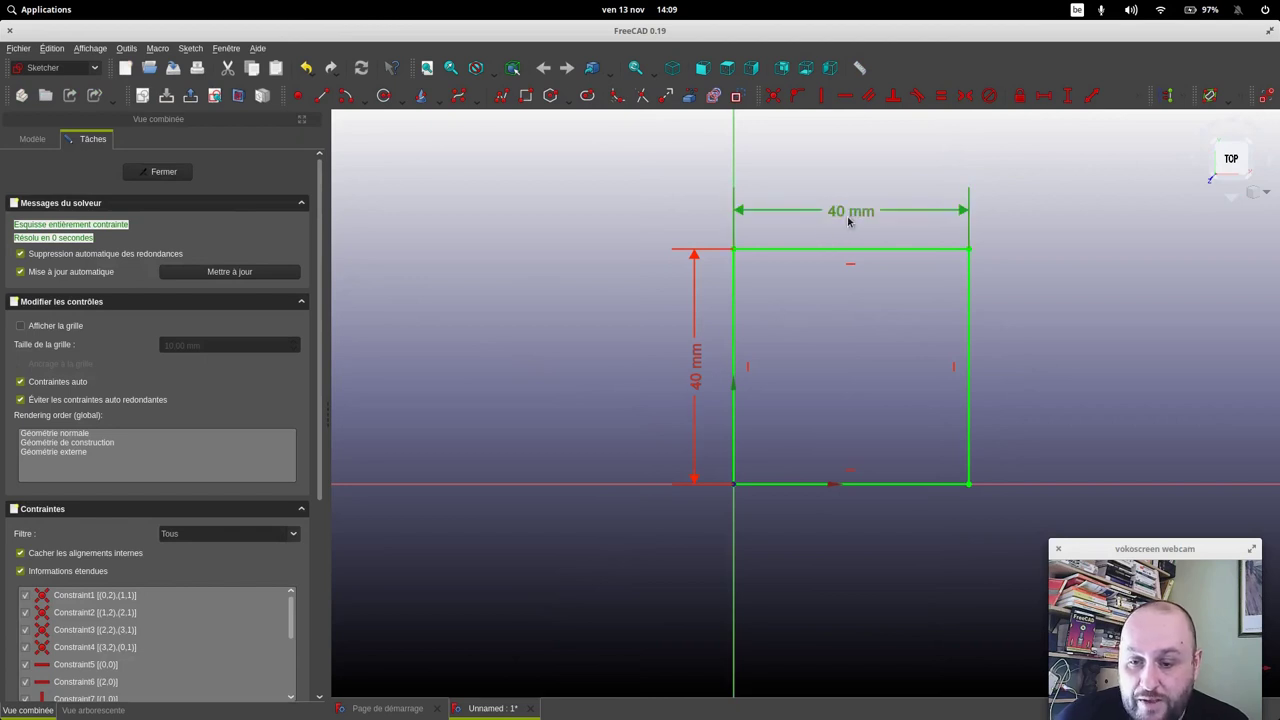
double_click(848, 218)
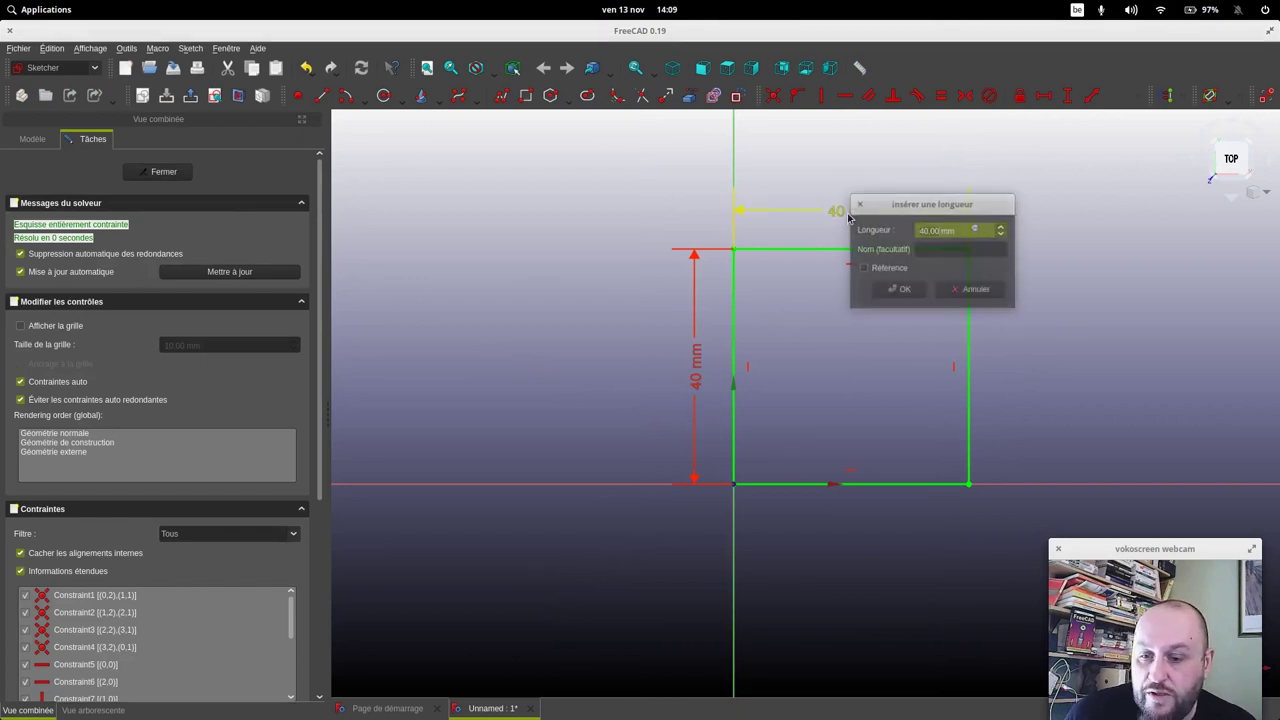
type("60")
key("Return")
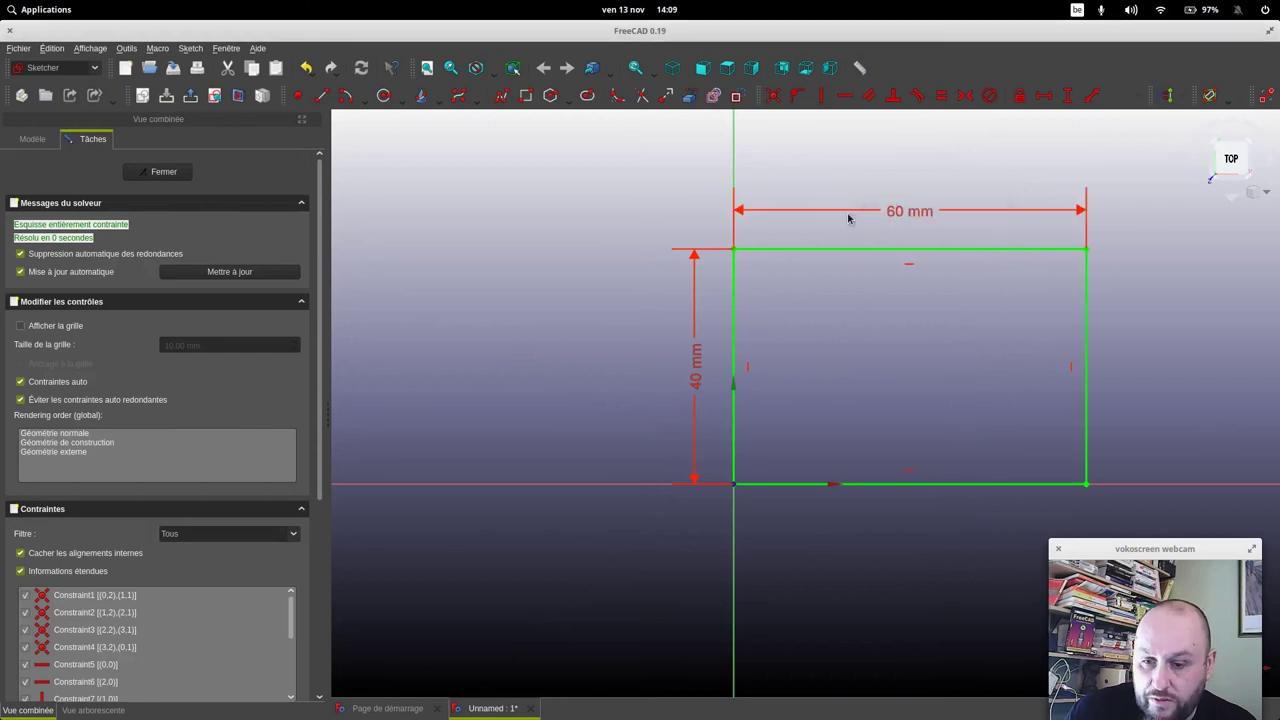
left_click(163, 172)
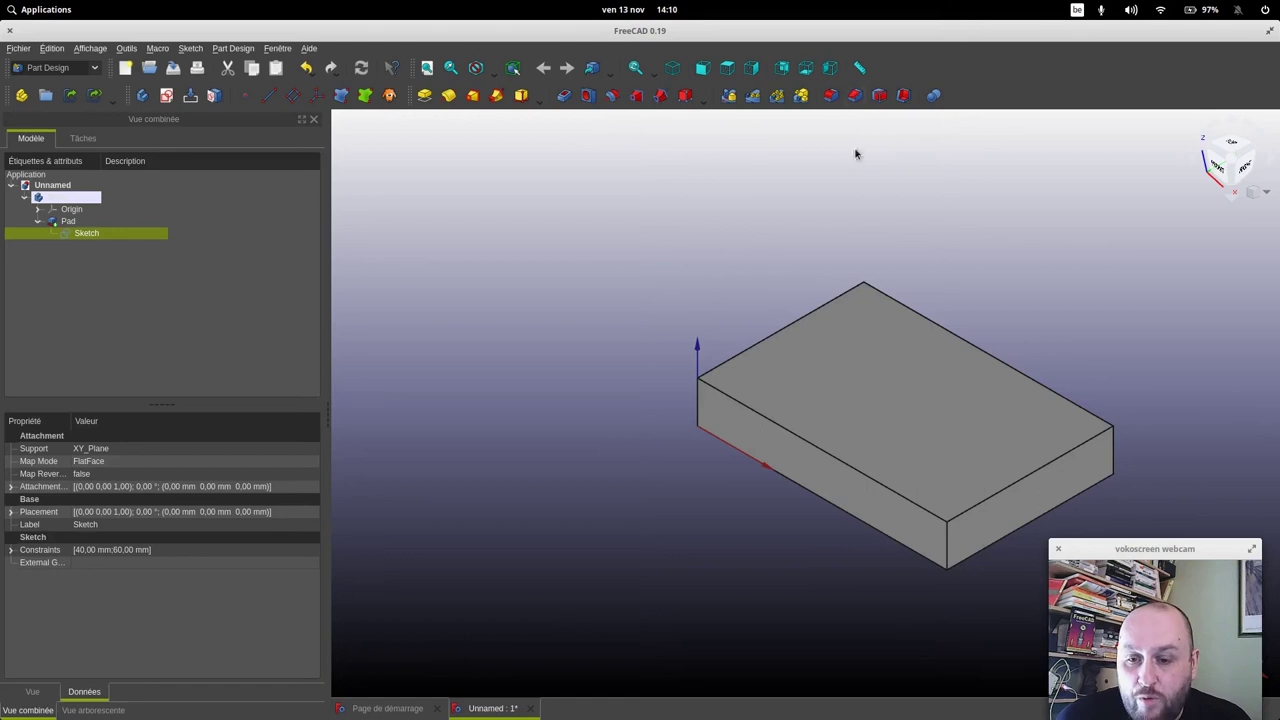
Step: Round the block's front top edge with a 4 mm fillet
left_click(809, 443)
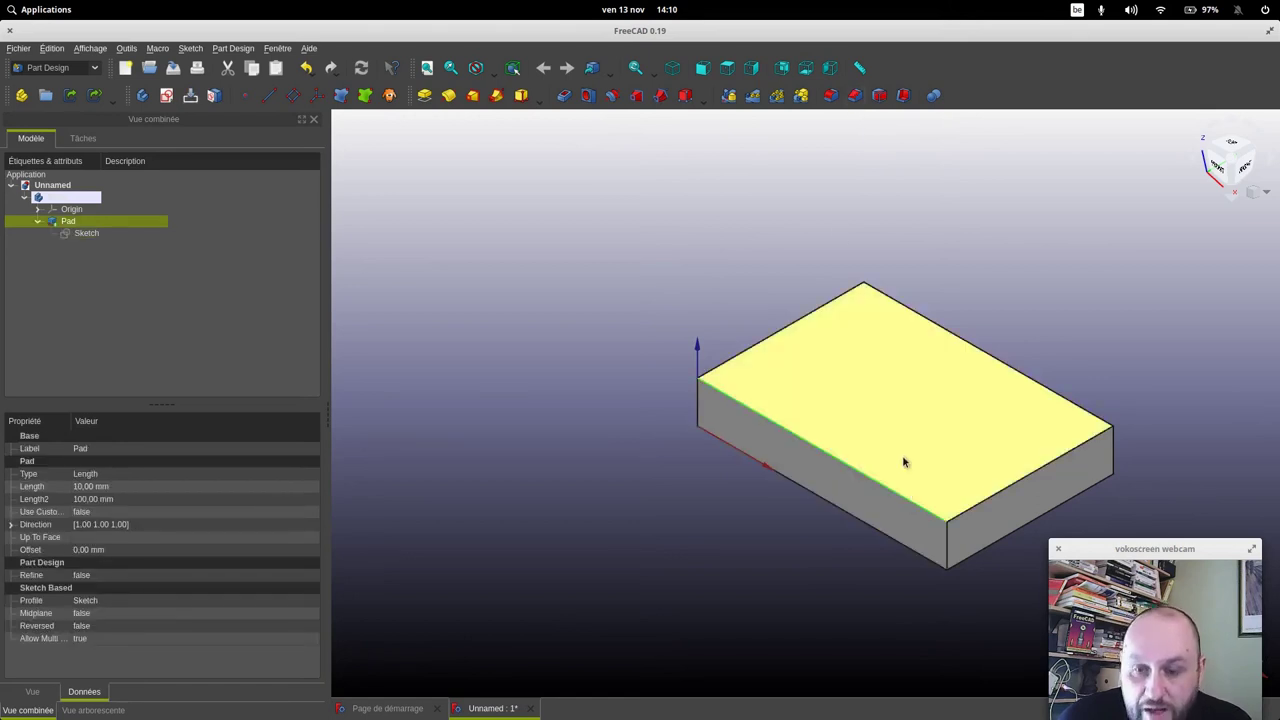
left_click(830, 97)
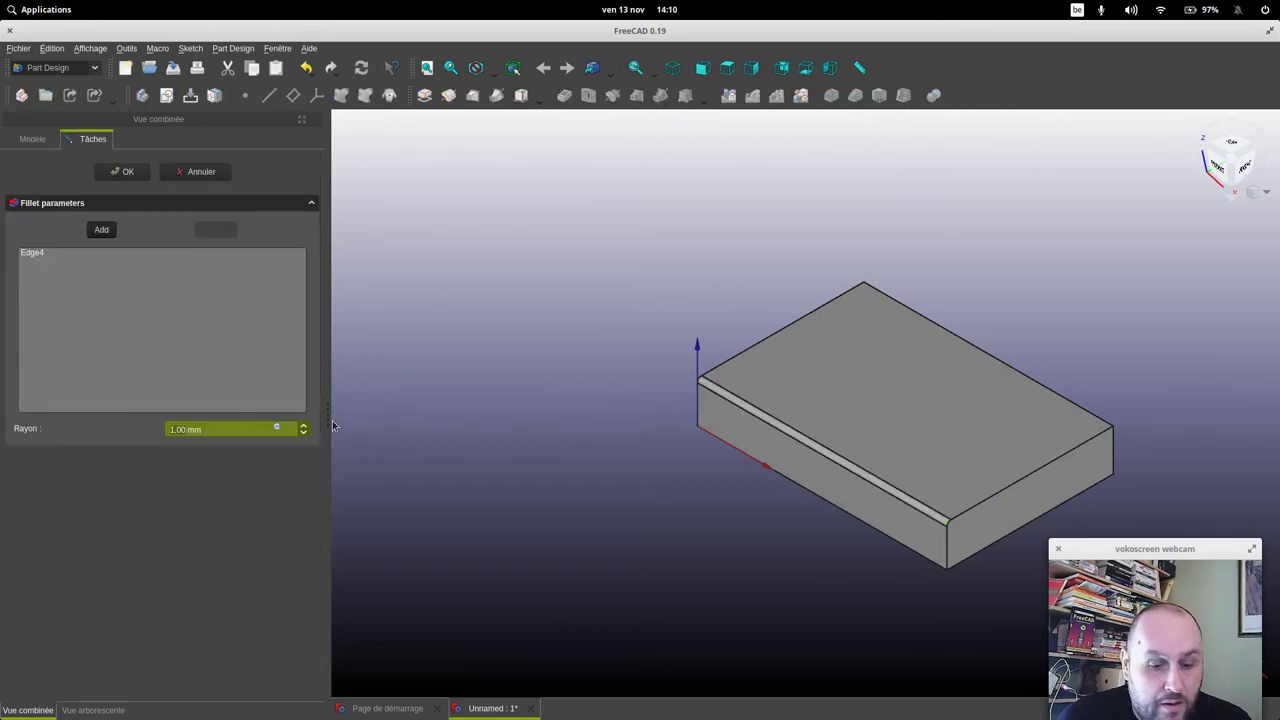
type("4")
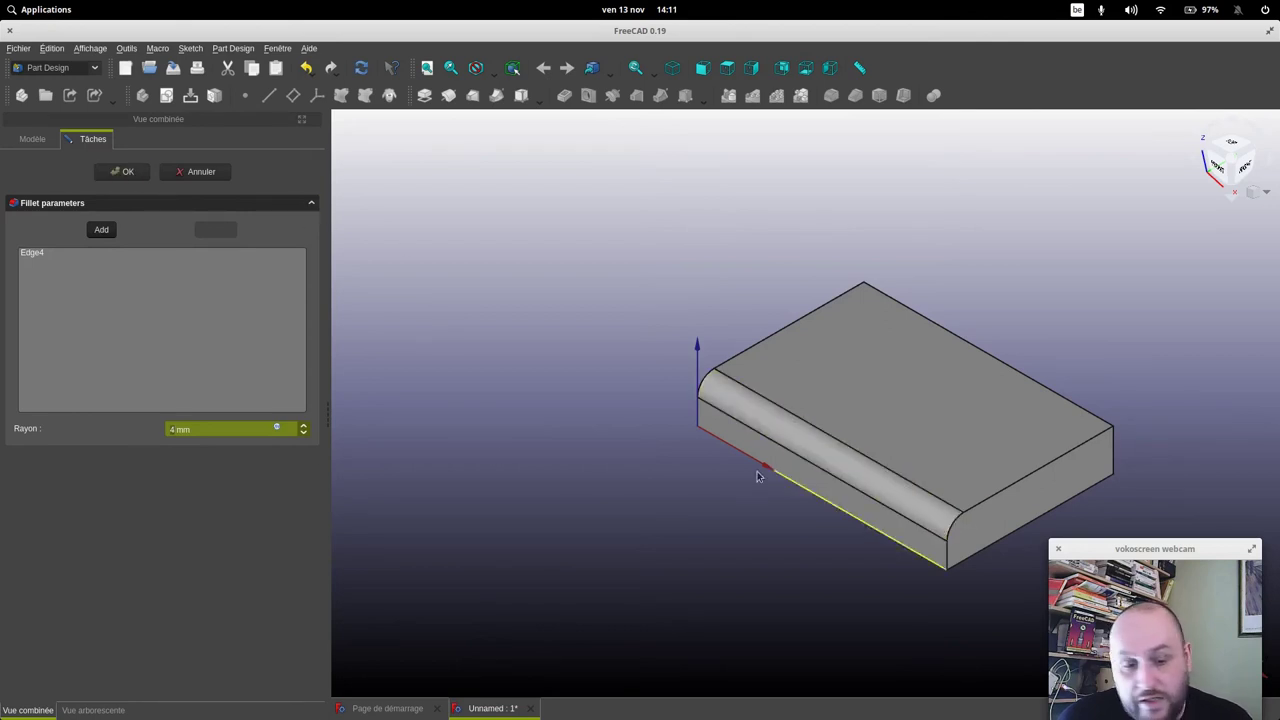
left_click(116, 176)
mouse_move(854, 563)
middle_mouse_down()
mouse_move(909, 558)
mouse_move(898, 552)
middle_mouse_up()
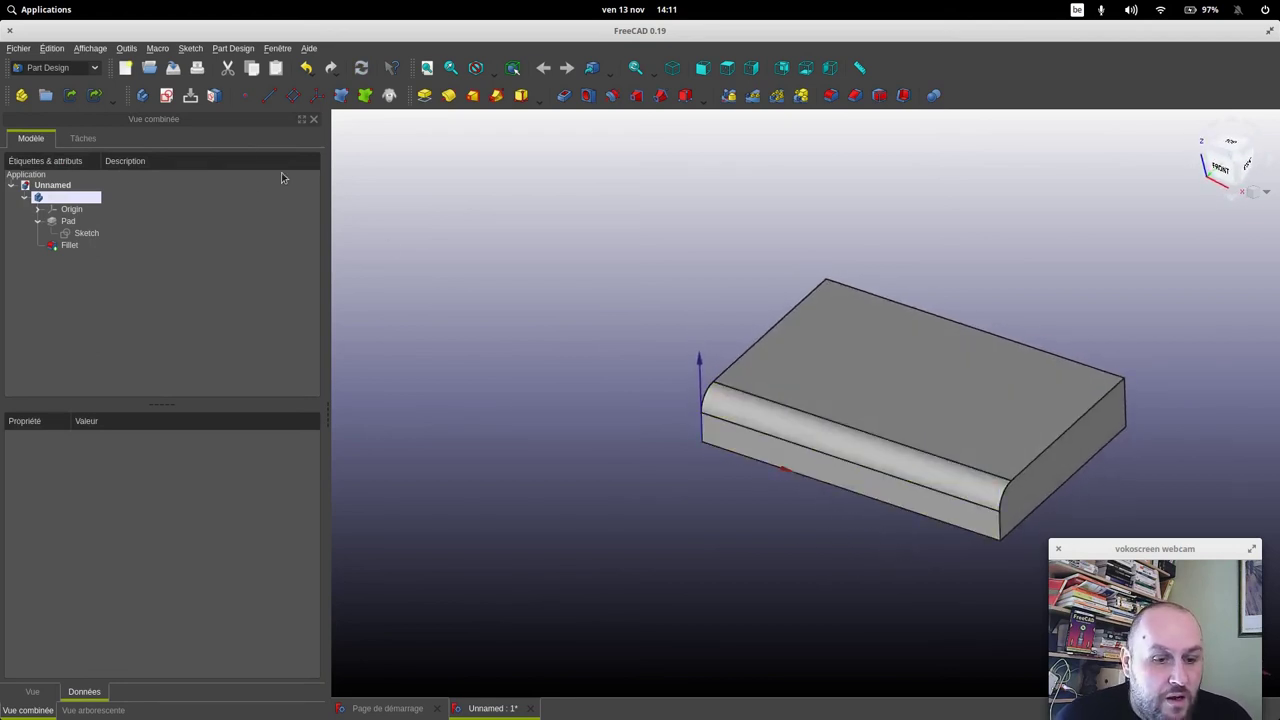
left_click(96, 70)
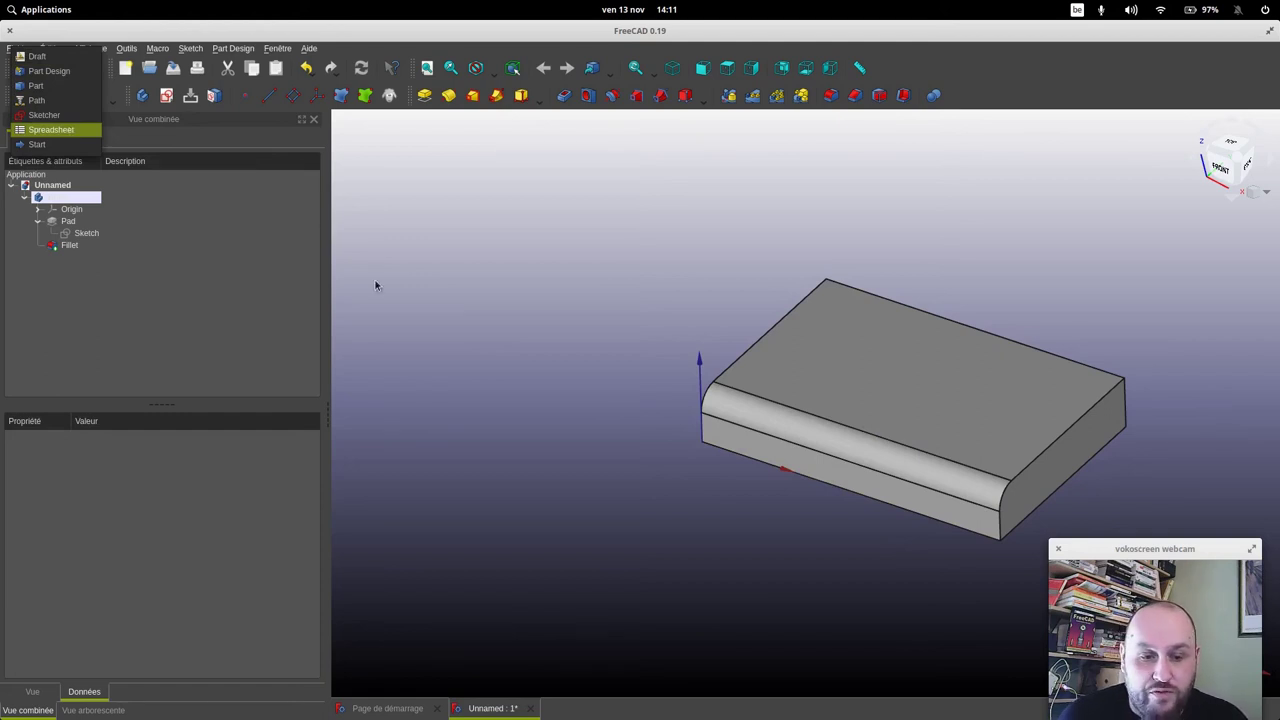
Step: Reopen the sketch and change the 60 mm width constraint back to 40 mm
left_click(549, 284)
double_click(86, 234)
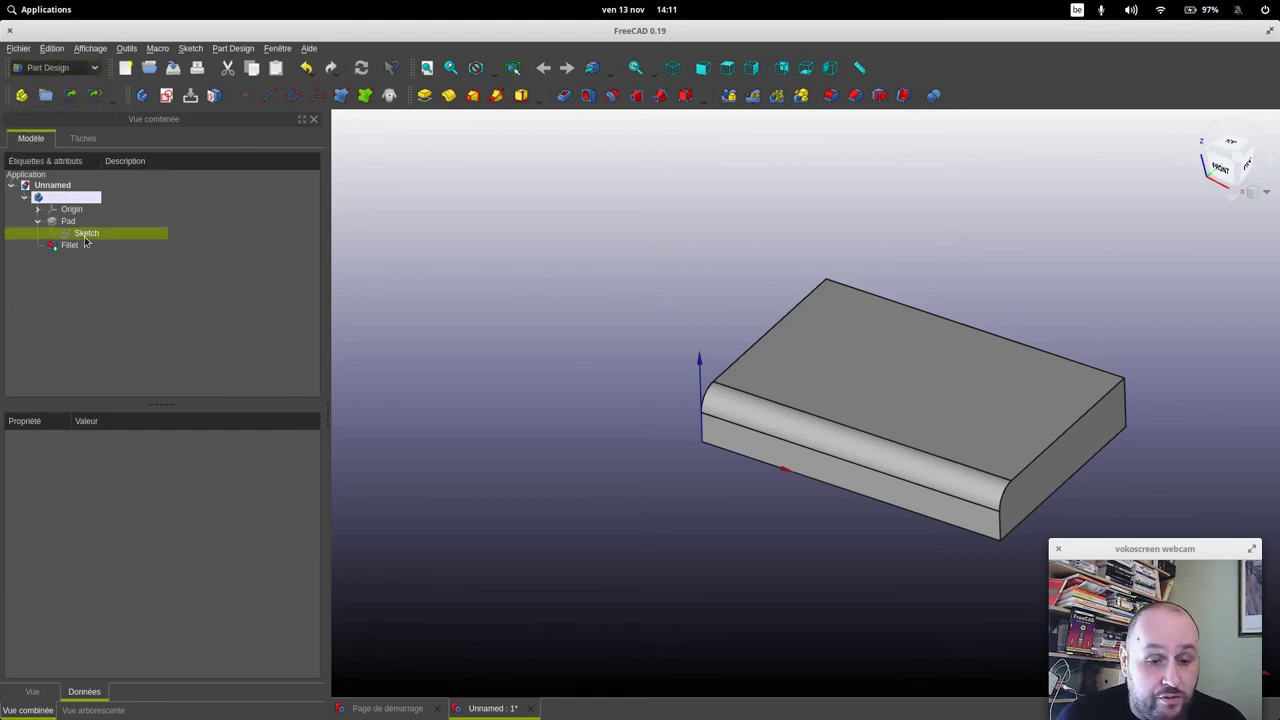
left_click(922, 216)
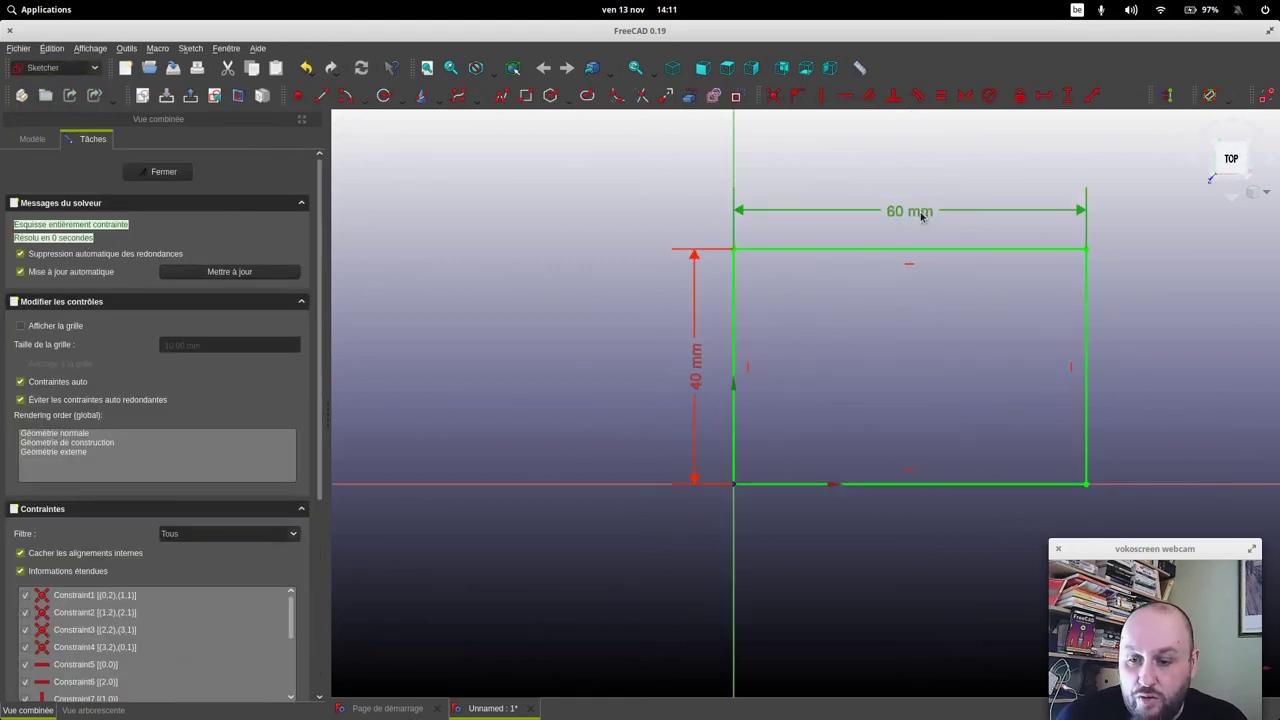
double_click(922, 216)
type("40")
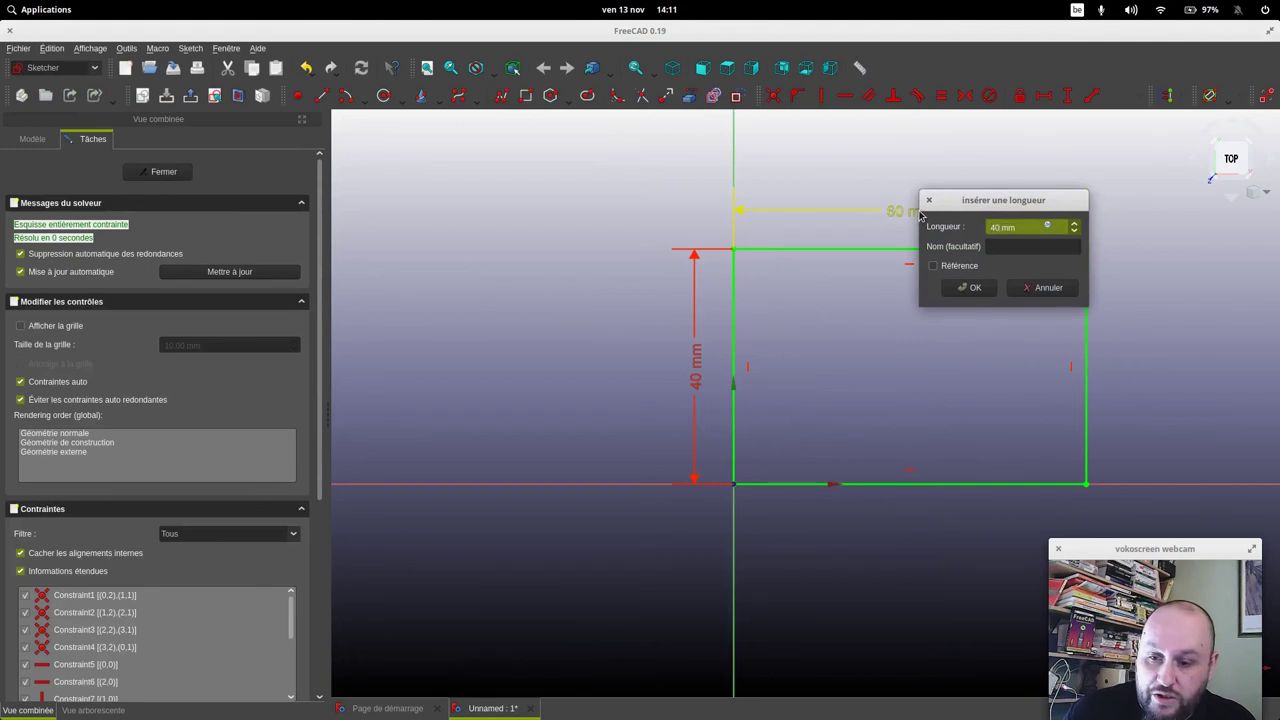
key("Return")
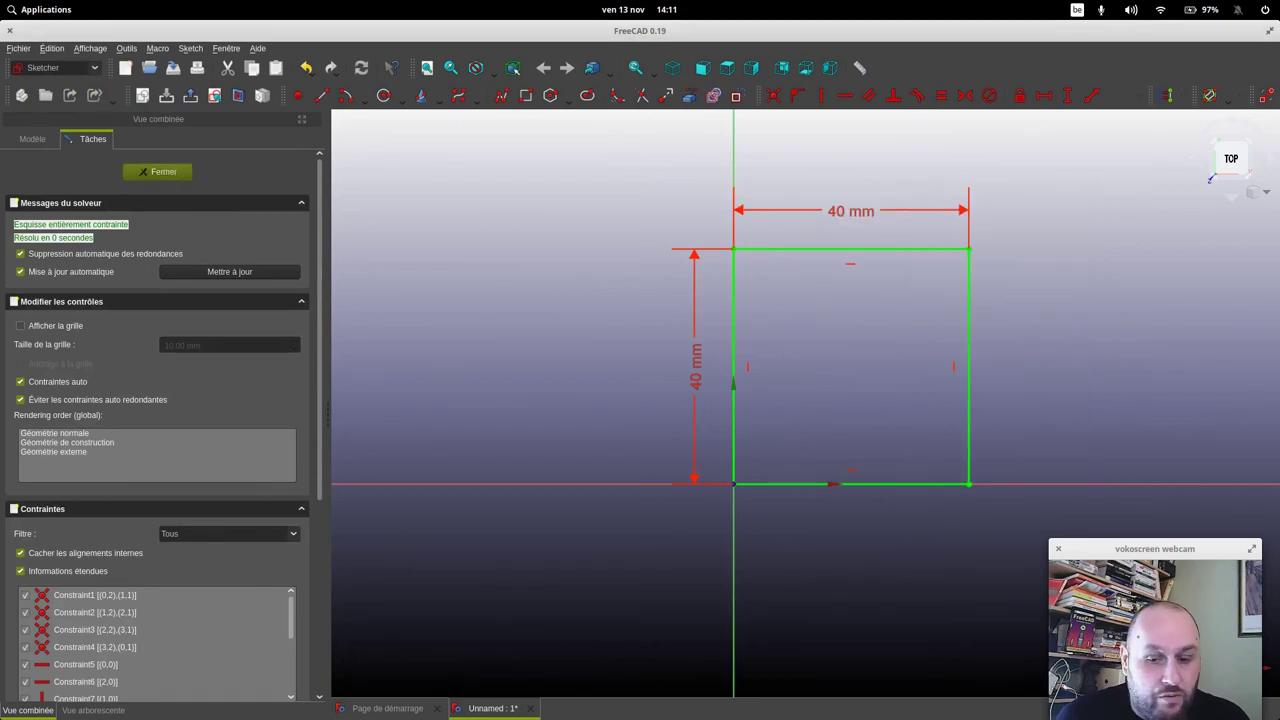
left_click(170, 174)
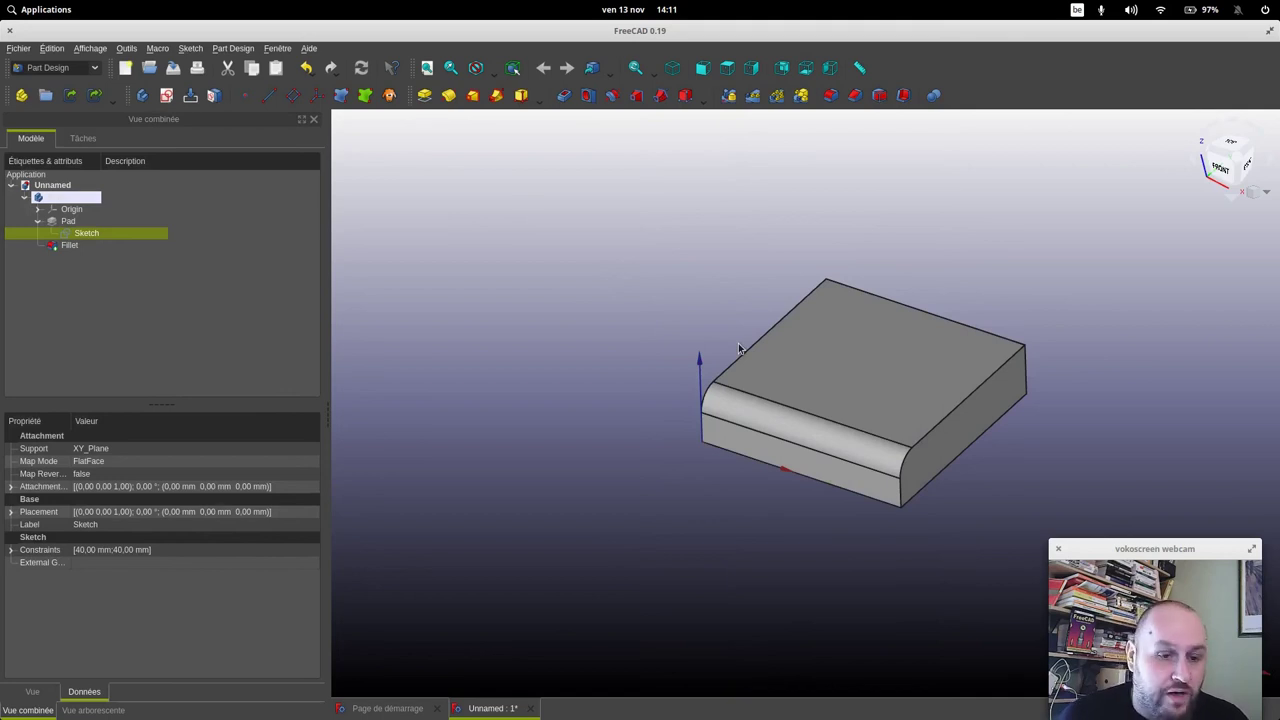
Step: Switch to the Part workbench and close the reopened sketch
left_click(88, 68)
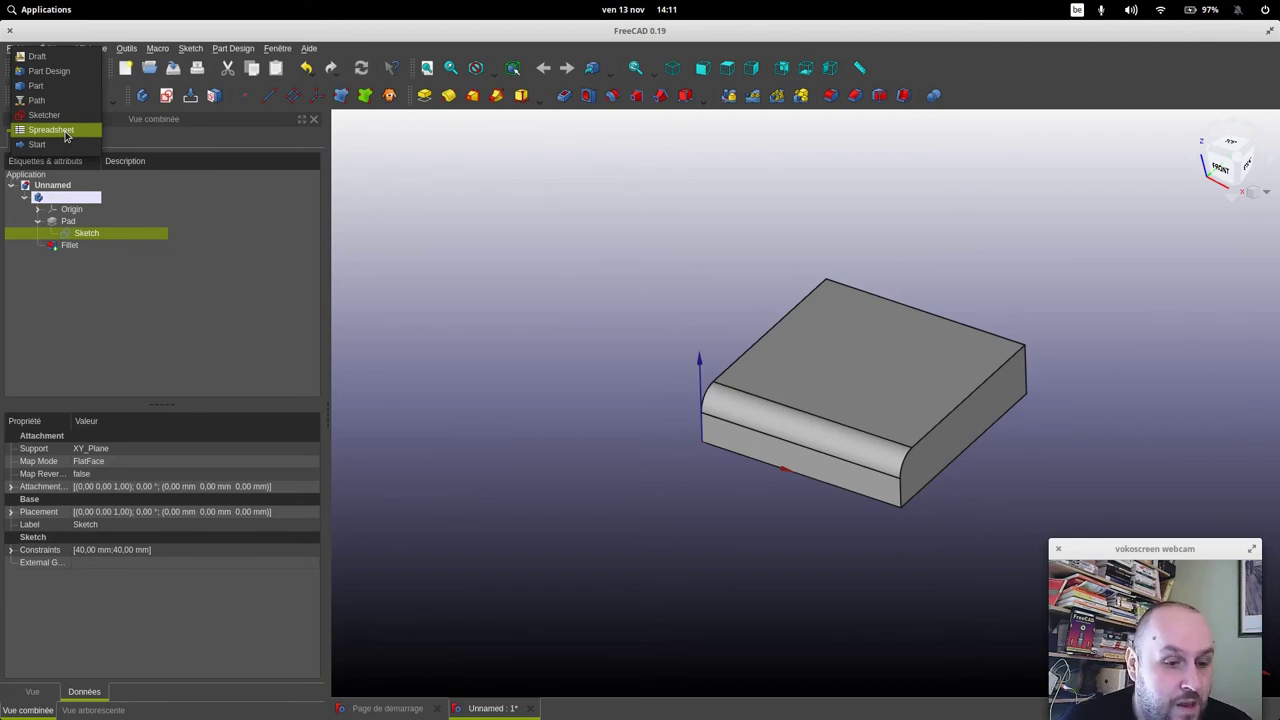
double_click(106, 234)
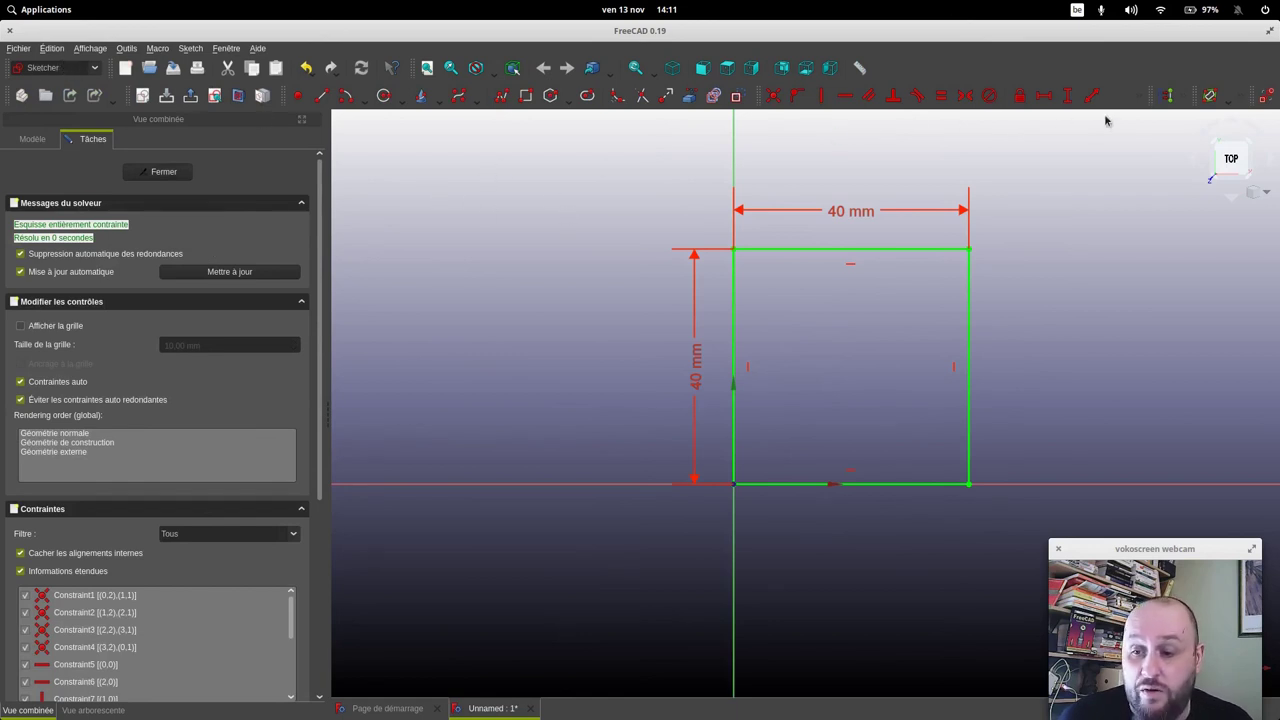
left_click(94, 68)
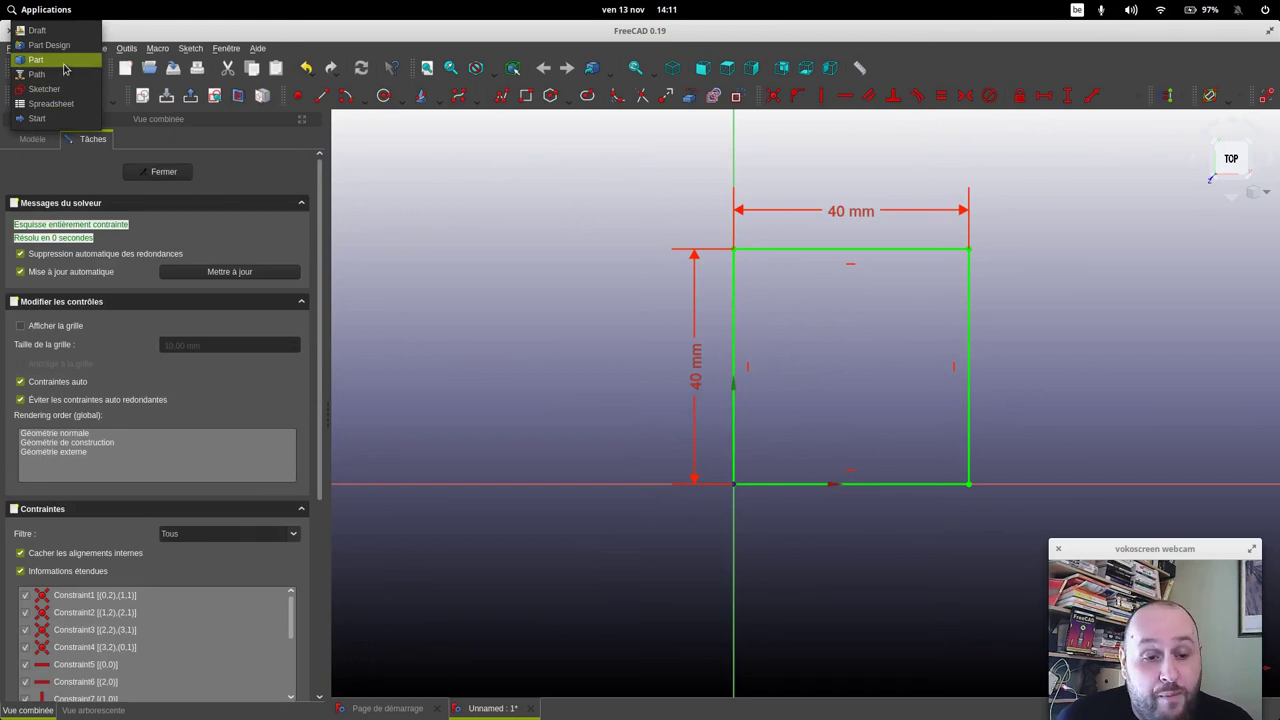
left_click(64, 68)
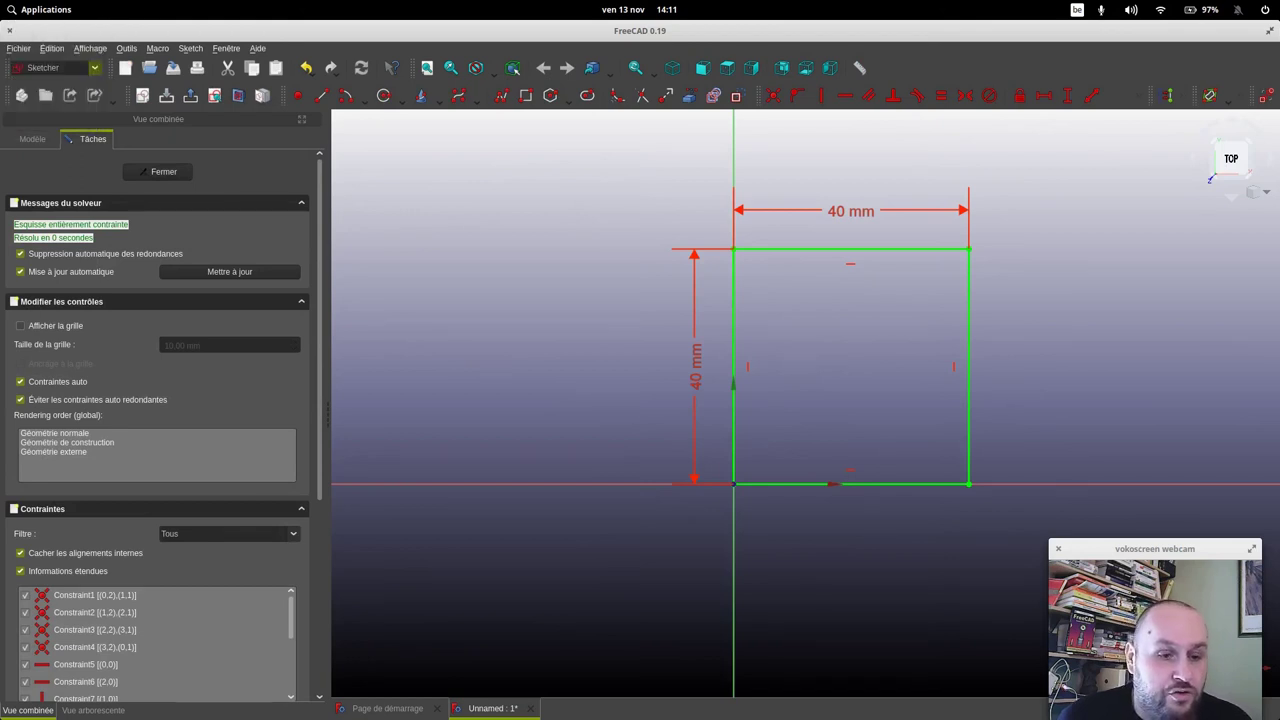
left_click(160, 173)
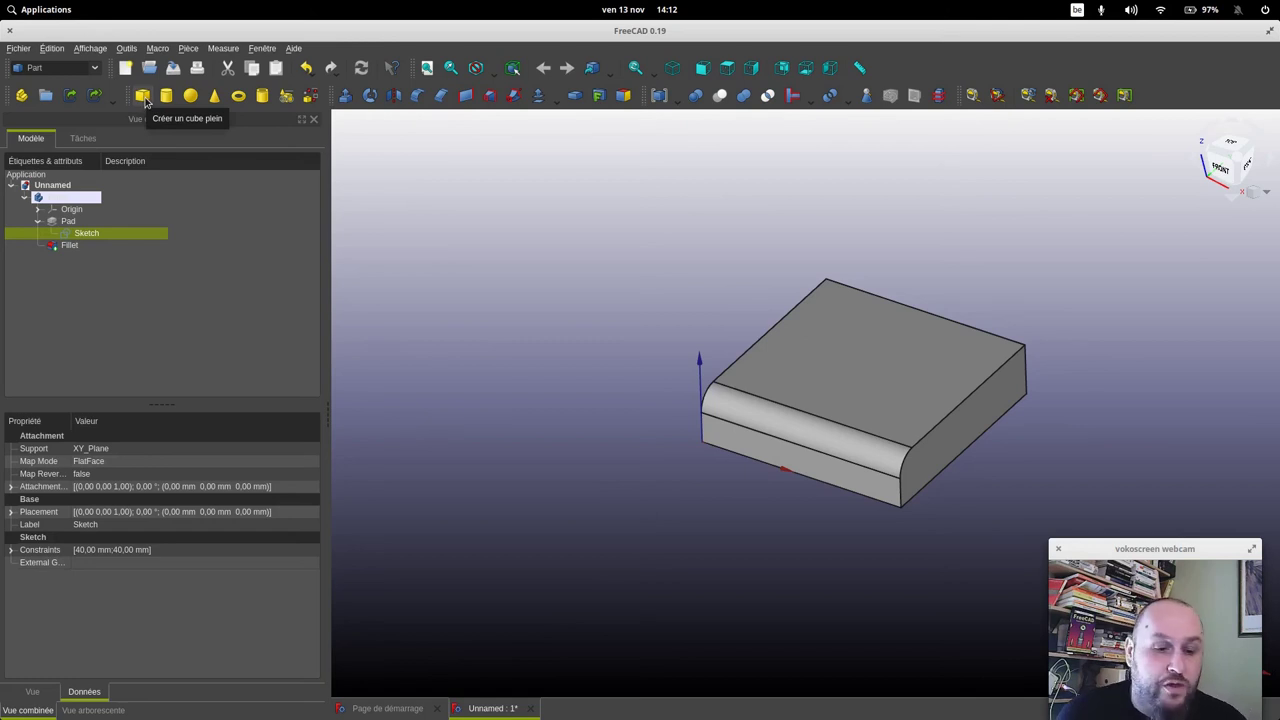
Step: Add a 10 mm Part cube and hide the filleted block
left_click(143, 96)
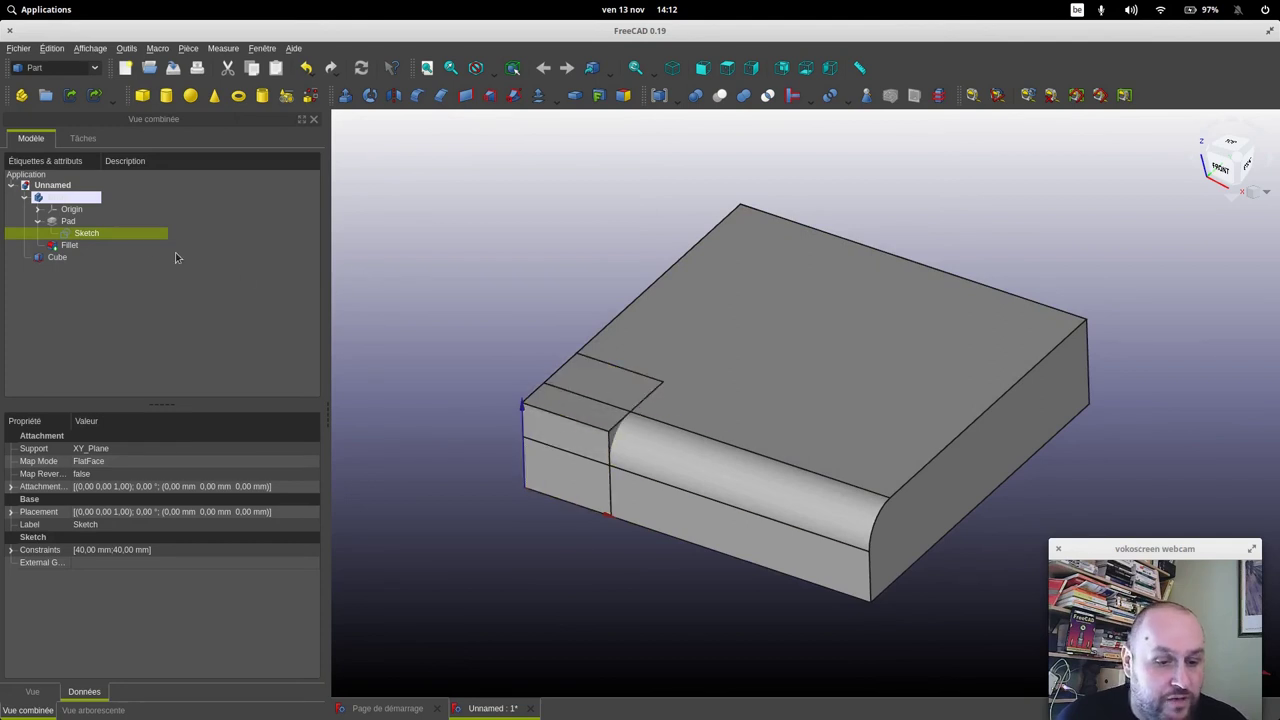
left_click(66, 221)
key("space")
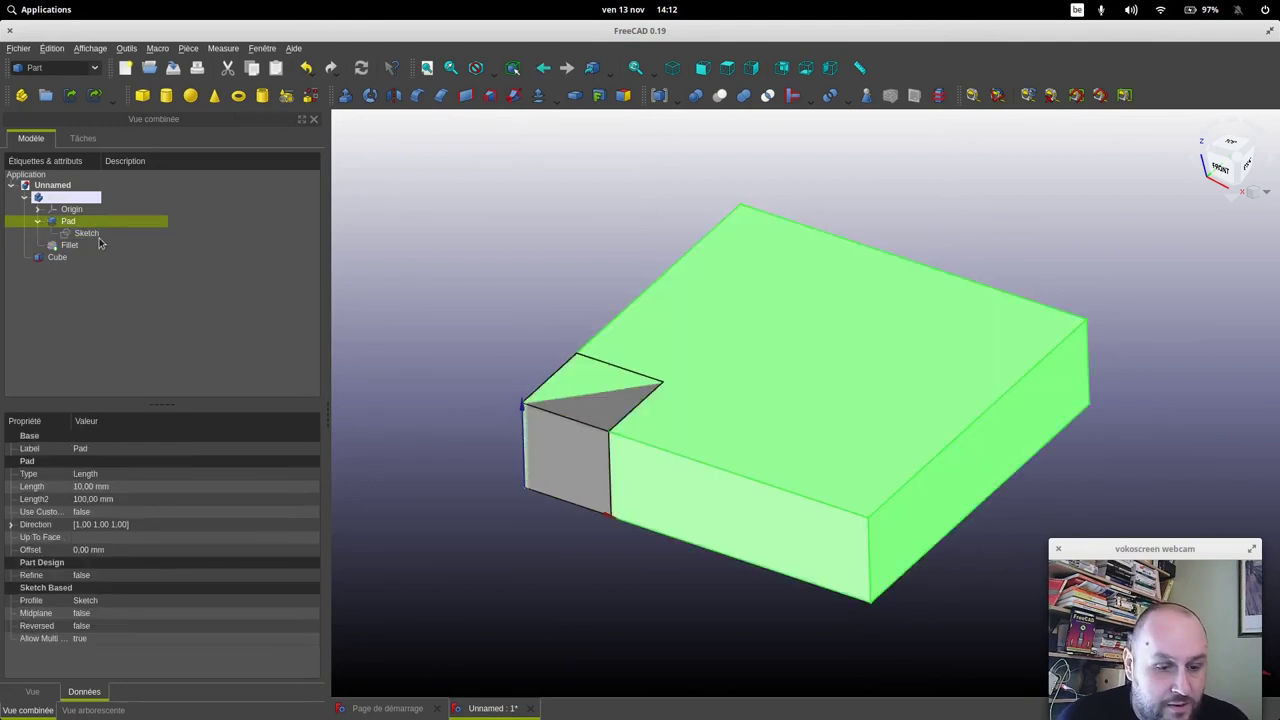
left_click(69, 246)
key("space")
key("space")
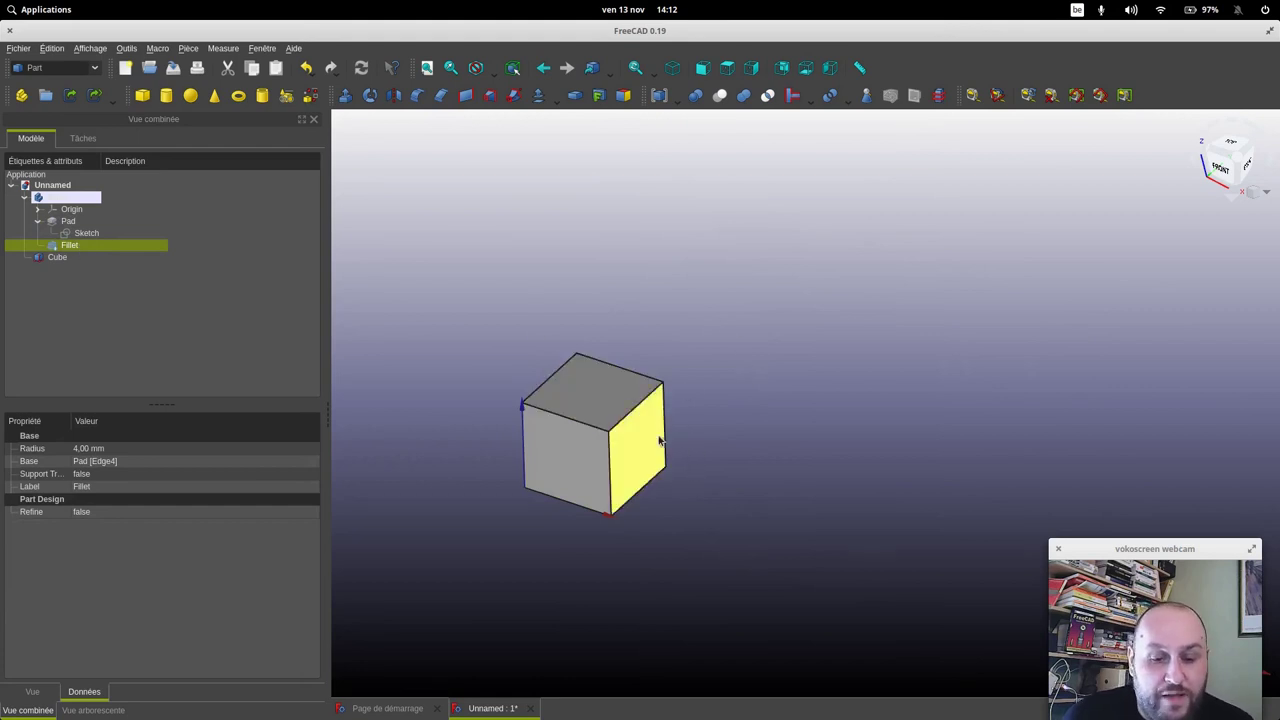
Step: Move the cube to 12, 24, 0 mm with Transform, and add a sphere
right_click(57, 258)
left_click(101, 268)
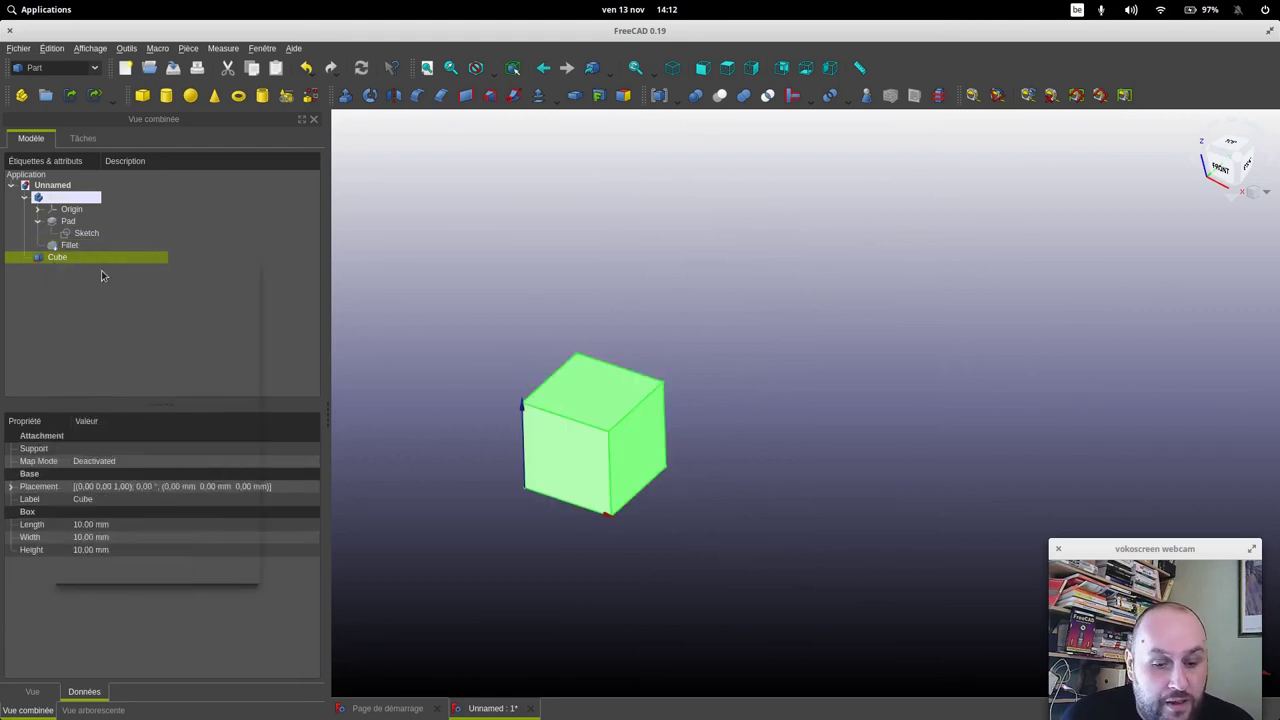
left_click_drag(620, 428, 752, 313)
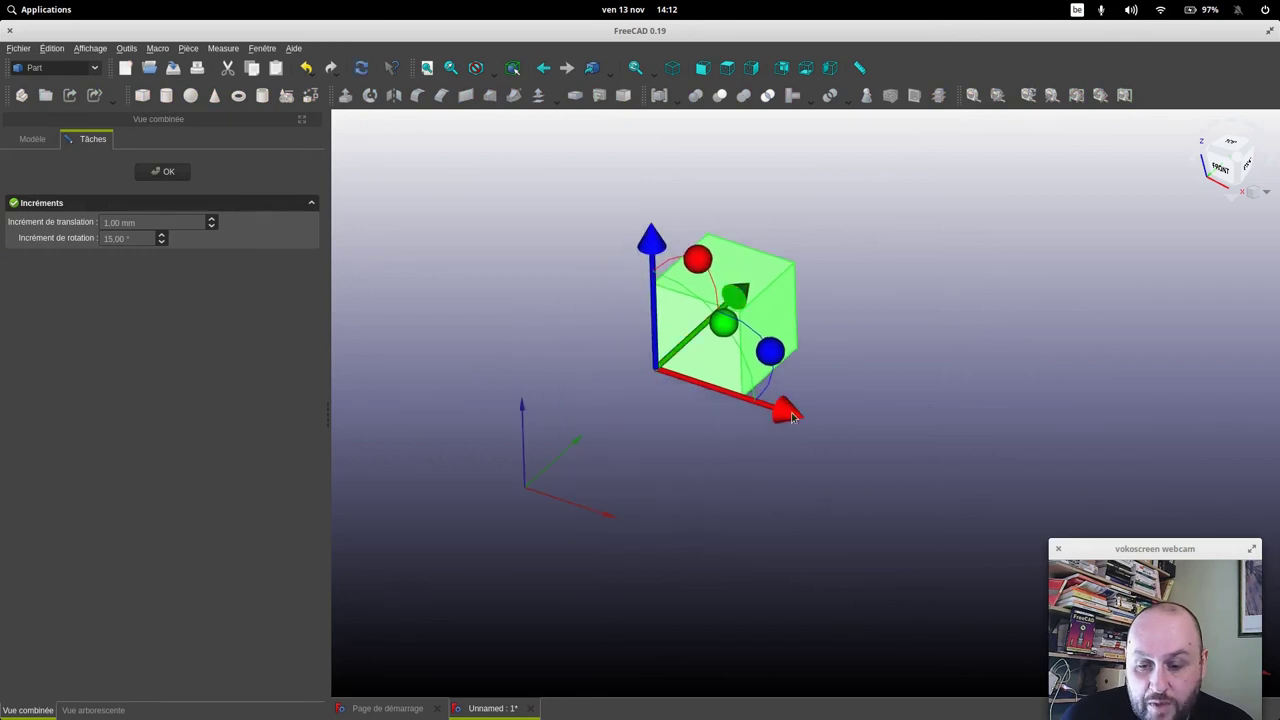
left_click_drag(782, 390, 900, 453)
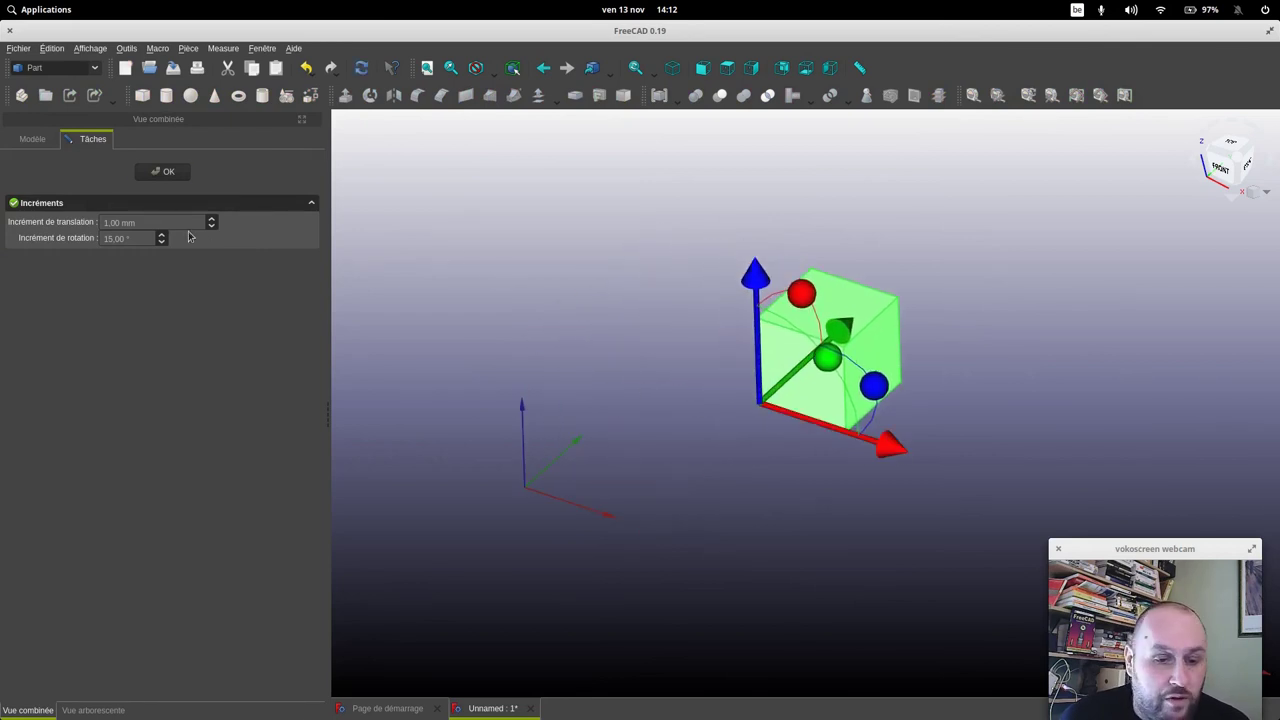
left_click(160, 170)
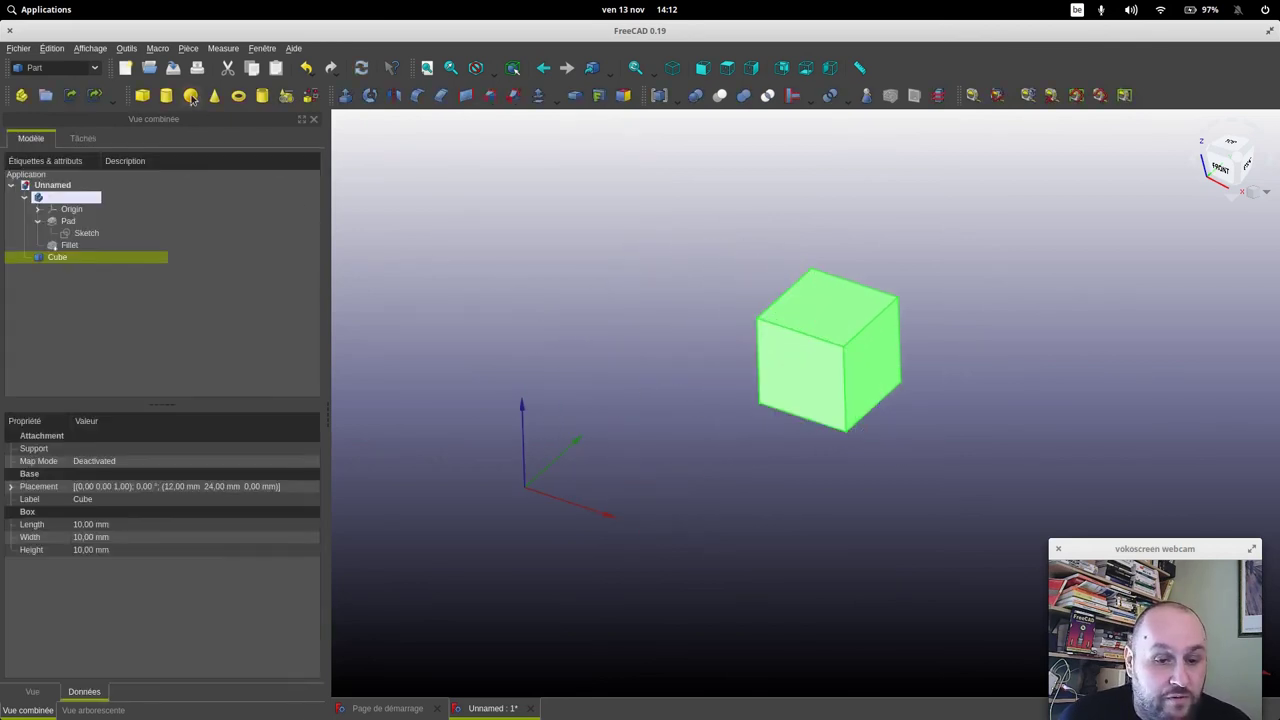
left_click(191, 96)
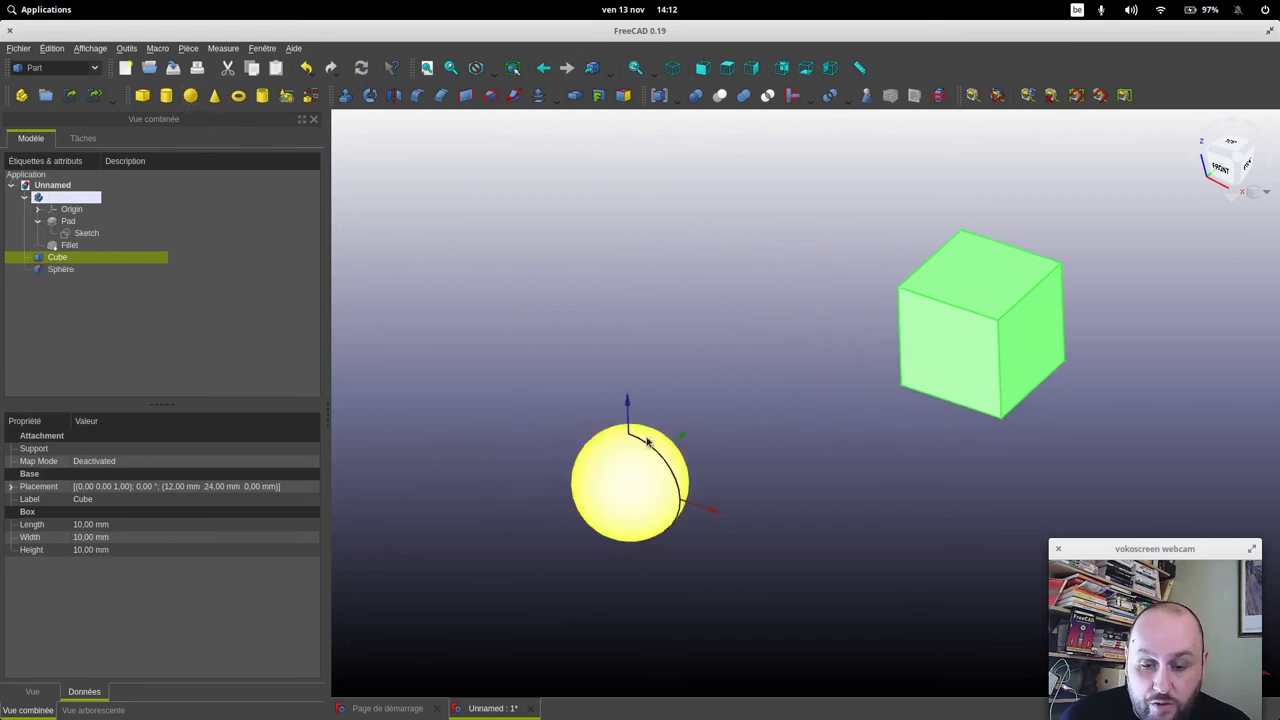
Step: Transform the sphere, raising it along Z and moving it over the cube along Y
middle_click_drag(640, 491, 723, 408)
right_click(711, 401)
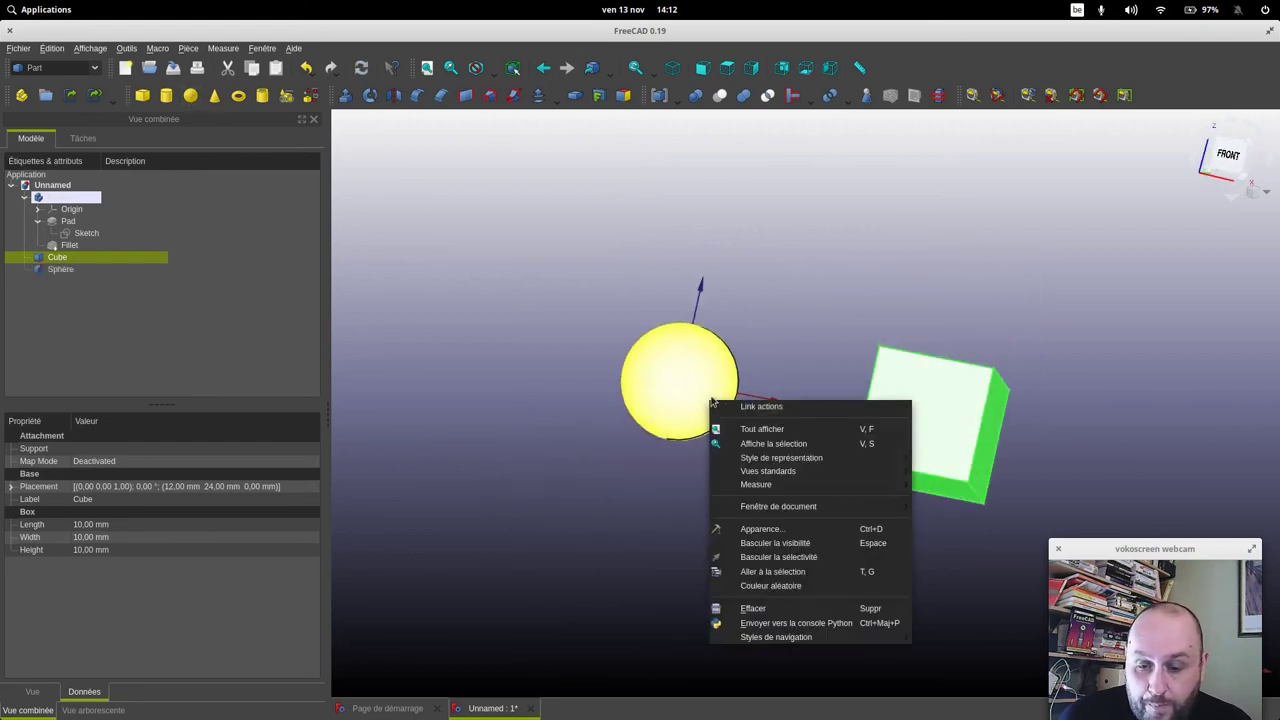
key("Escape")
right_click(55, 271)
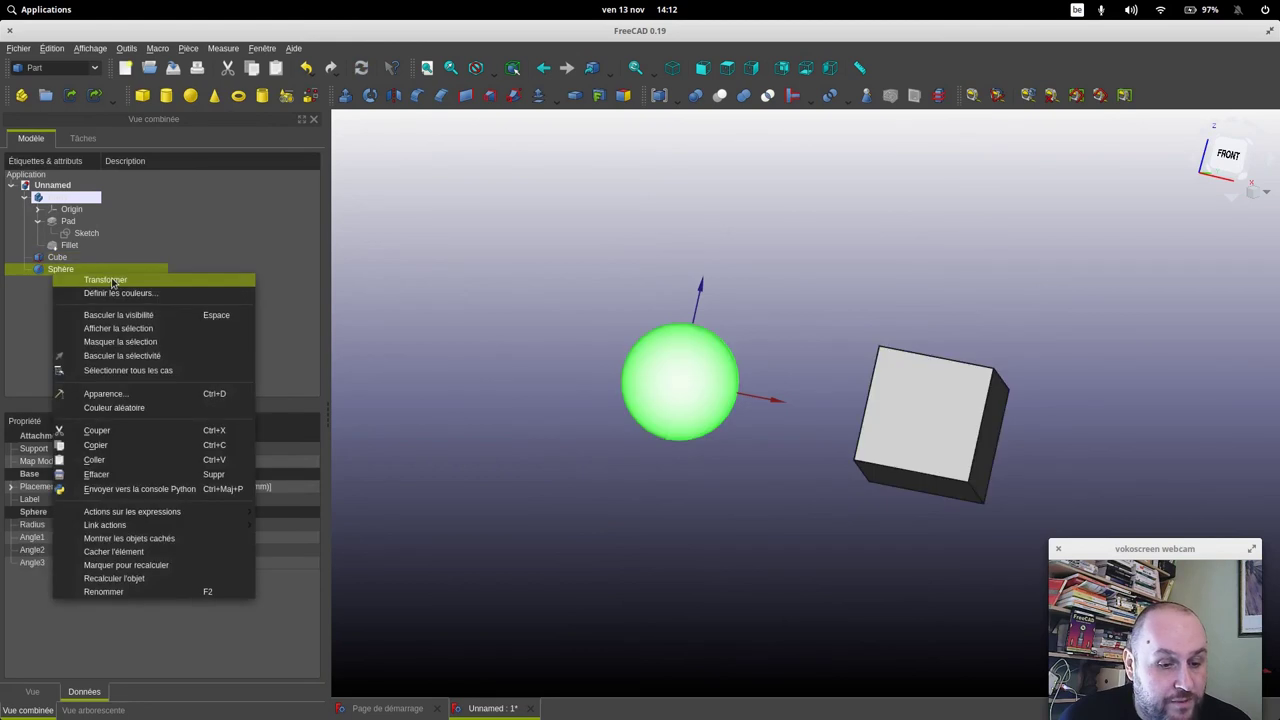
left_click(112, 281)
left_click_drag(725, 237, 787, 206)
mouse_move(787, 206)
middle_mouse_down()
mouse_move(751, 511)
mouse_move(840, 366)
mouse_move(735, 479)
middle_mouse_up()
left_click_drag(735, 379, 995, 145)
Step: Push the sphere along X onto the cube's top face, placing it at 17, 29, 12 mm
left_click_drag(963, 285, 1140, 333)
mouse_move(1035, 422)
middle_mouse_down()
mouse_move(967, 430)
mouse_move(806, 531)
mouse_move(866, 477)
mouse_move(791, 199)
middle_mouse_up()
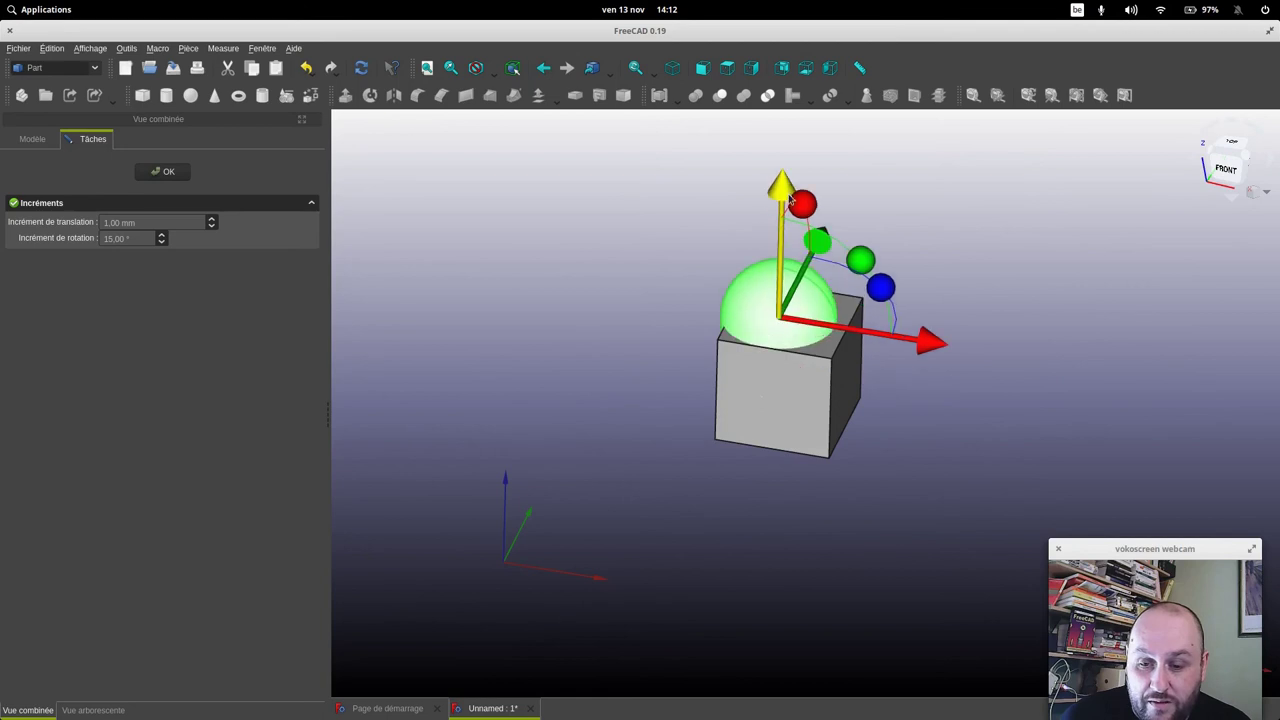
left_click_drag(790, 200, 788, 180)
left_click_drag(945, 330, 952, 328)
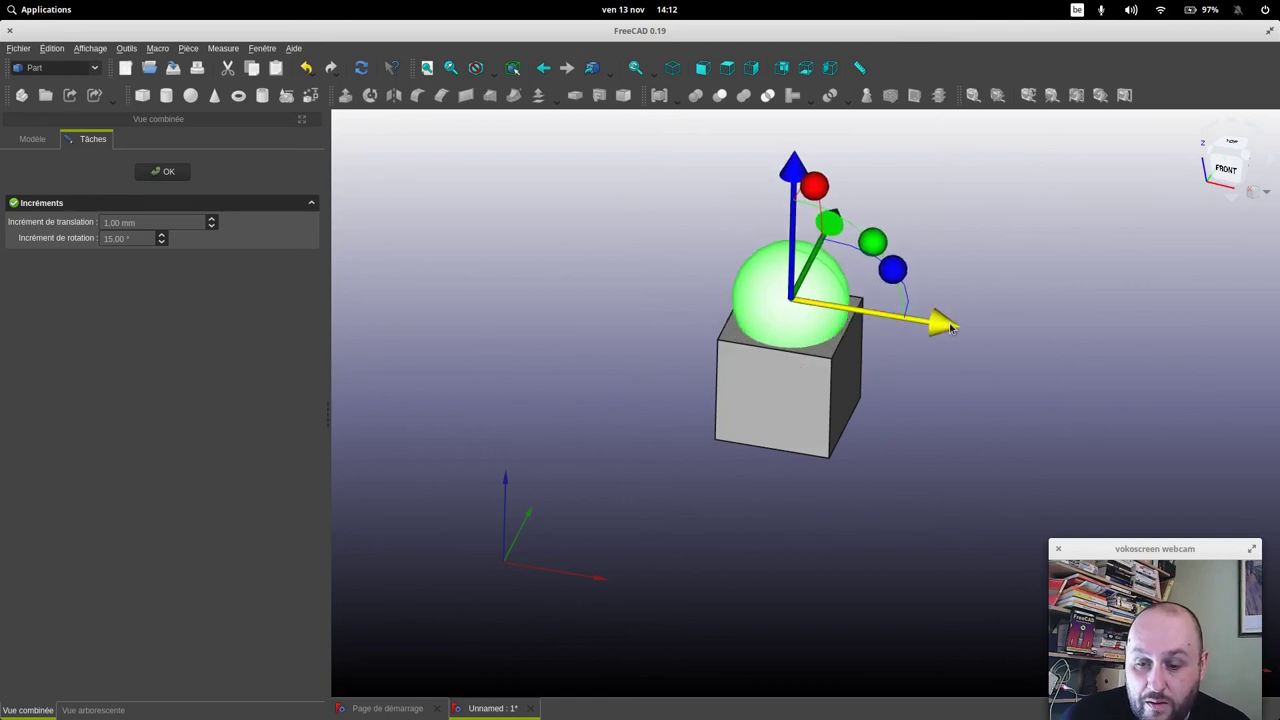
mouse_move(1057, 371)
middle_mouse_down()
mouse_move(863, 443)
mouse_move(1006, 320)
mouse_move(1038, 363)
middle_mouse_up()
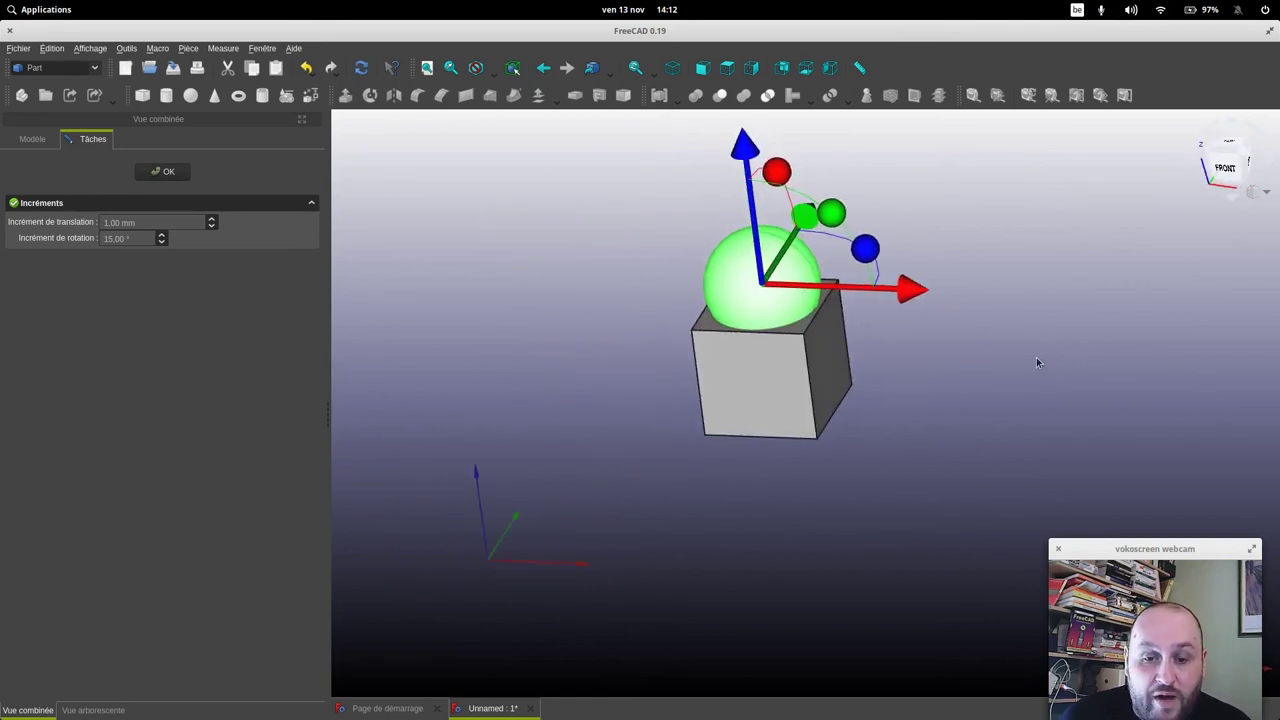
left_click(163, 171)
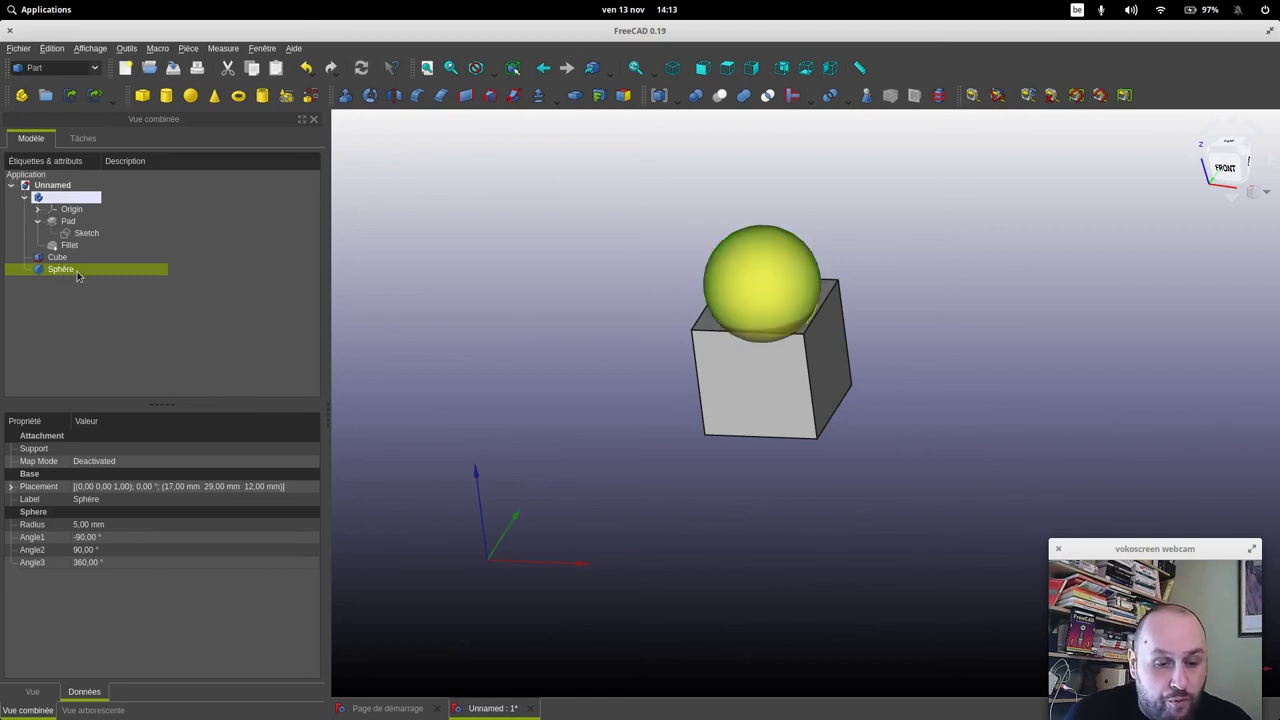
Step: Hide the sphere and cube, show the filleted block, and orbit around it
key("space")
left_click(119, 257)
key("space")
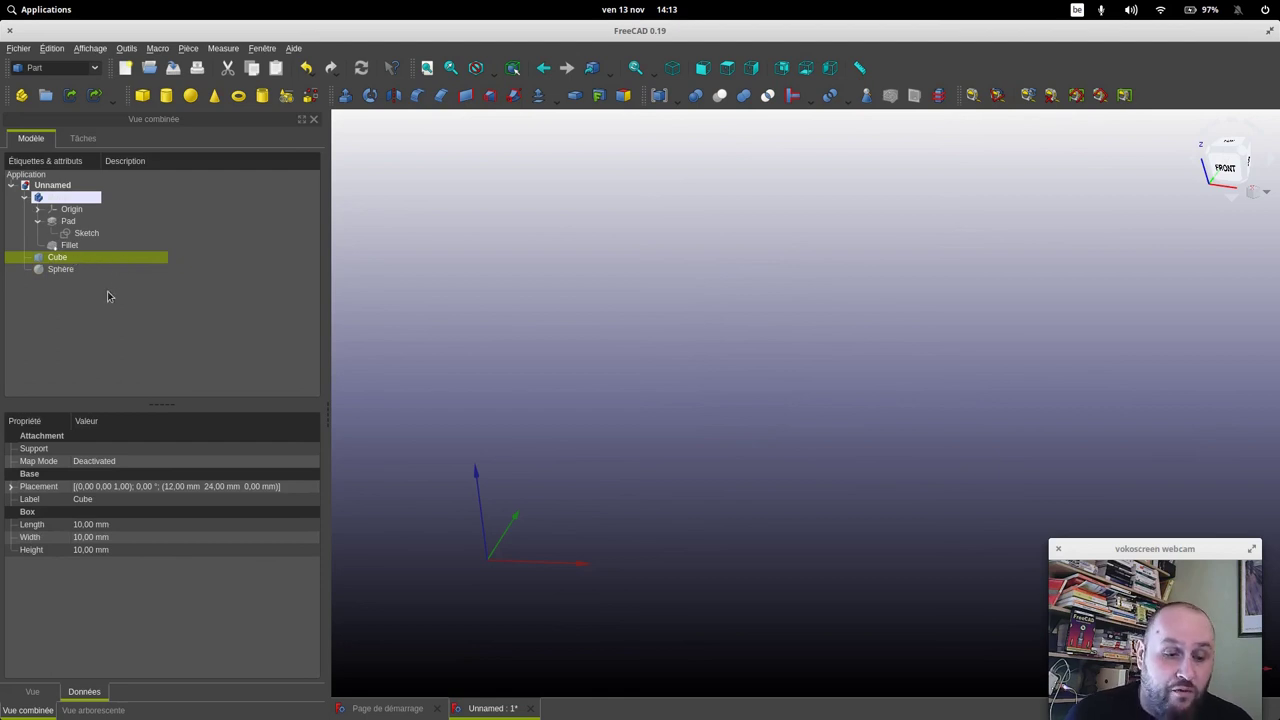
left_click(69, 245)
key("space")
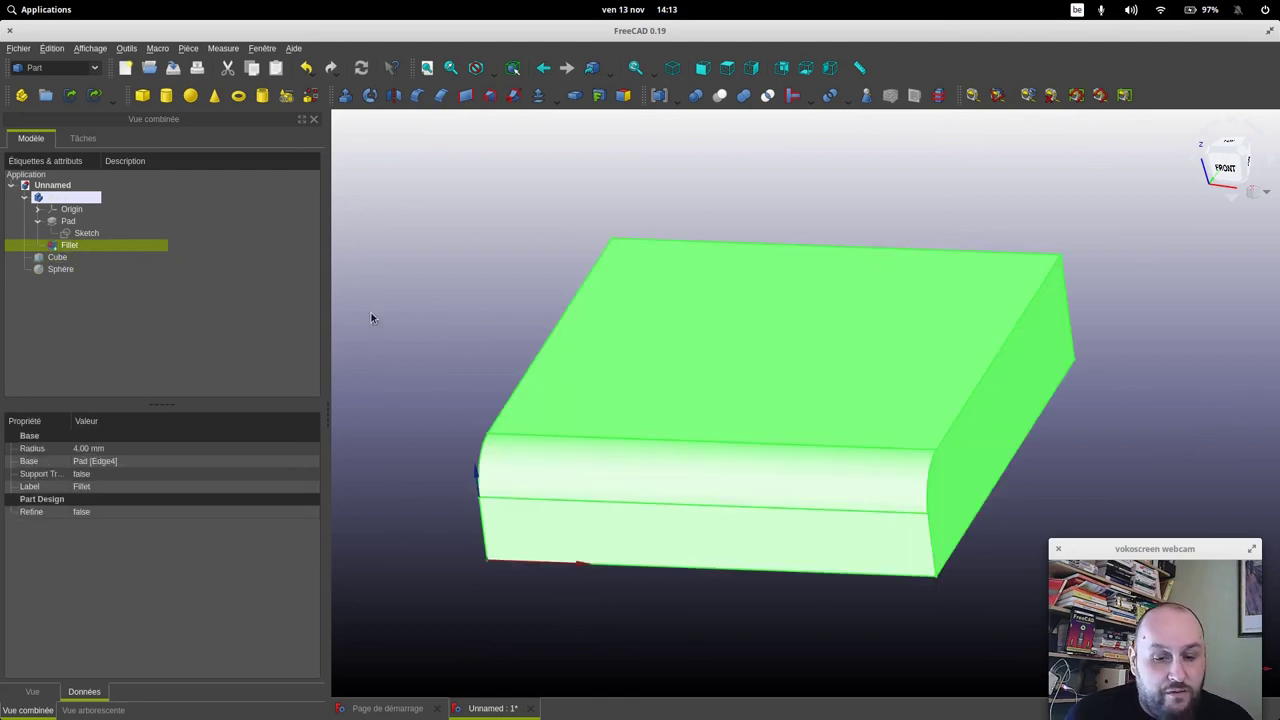
mouse_move(400, 245)
middle_mouse_down()
mouse_move(474, 228)
mouse_move(531, 354)
mouse_move(491, 306)
mouse_move(509, 354)
mouse_move(485, 350)
middle_mouse_up()
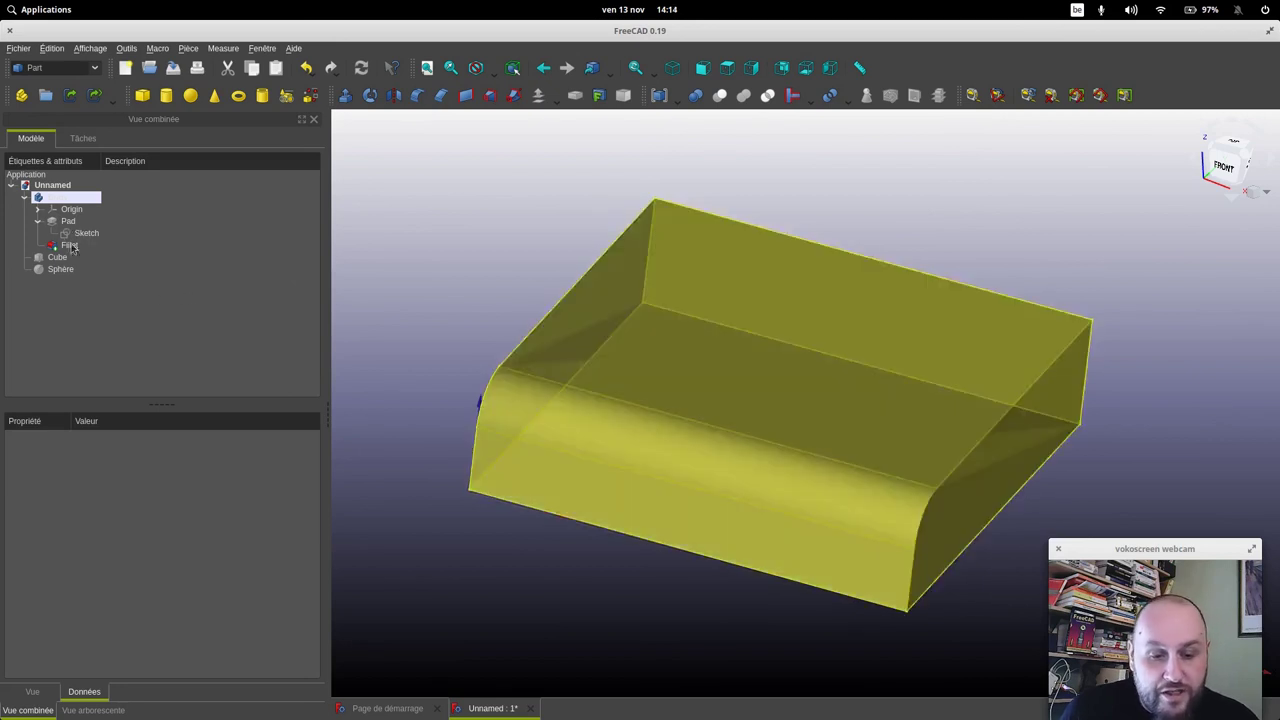
middle_click_drag(437, 334, 371, 291)
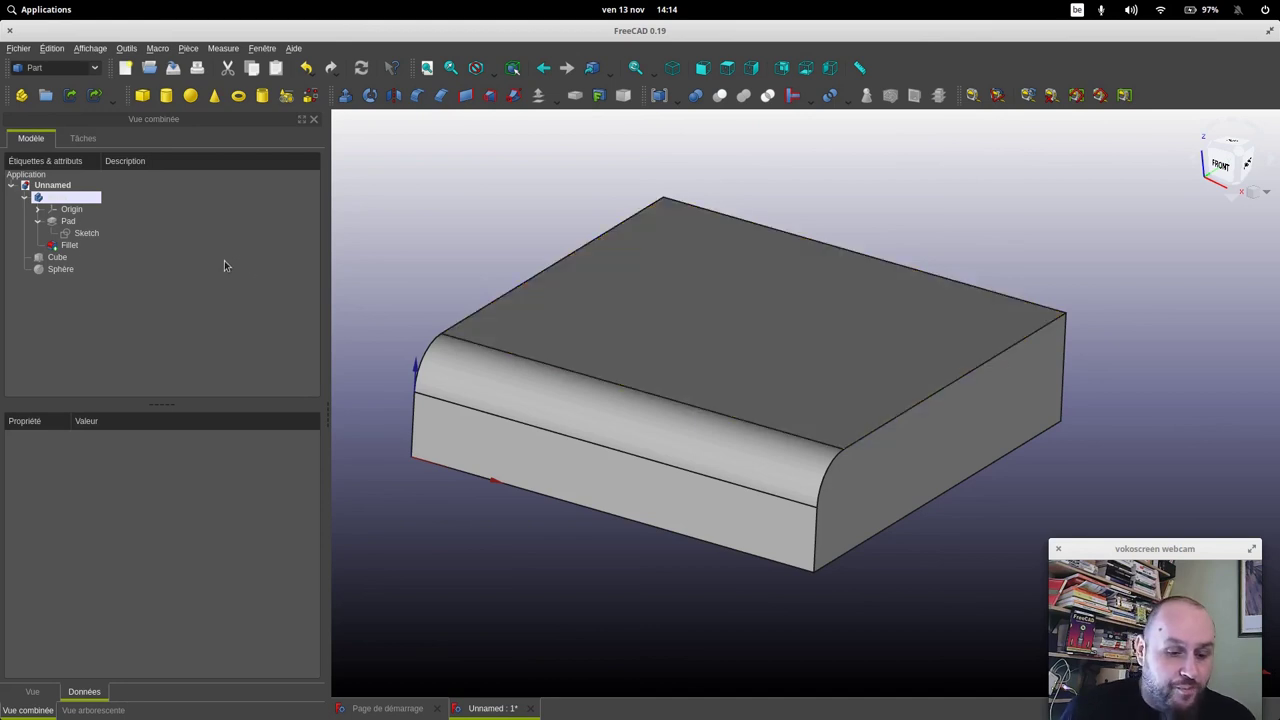
left_click(68, 245)
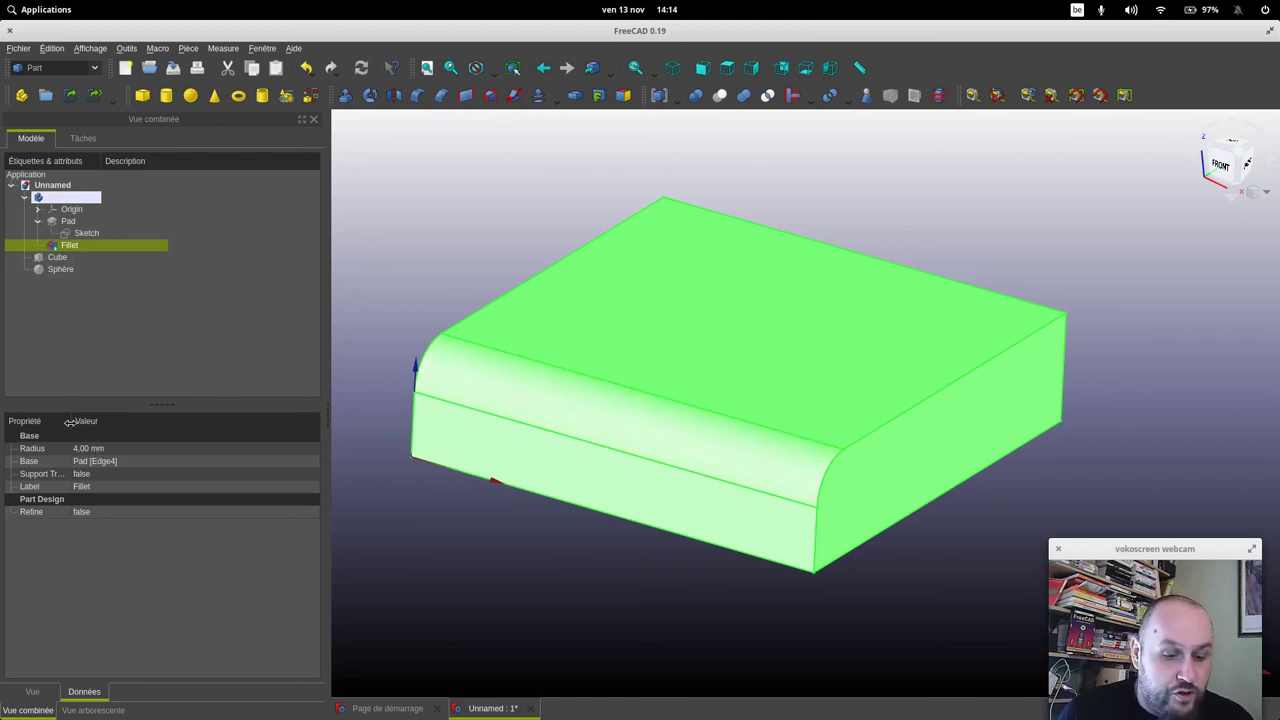
Step: Change the fillet Radius from 4 mm to 5 mm, then switch to the Part Design workbench
left_click(95, 452)
type("4,4")
left_click(313, 450)
left_click(243, 463)
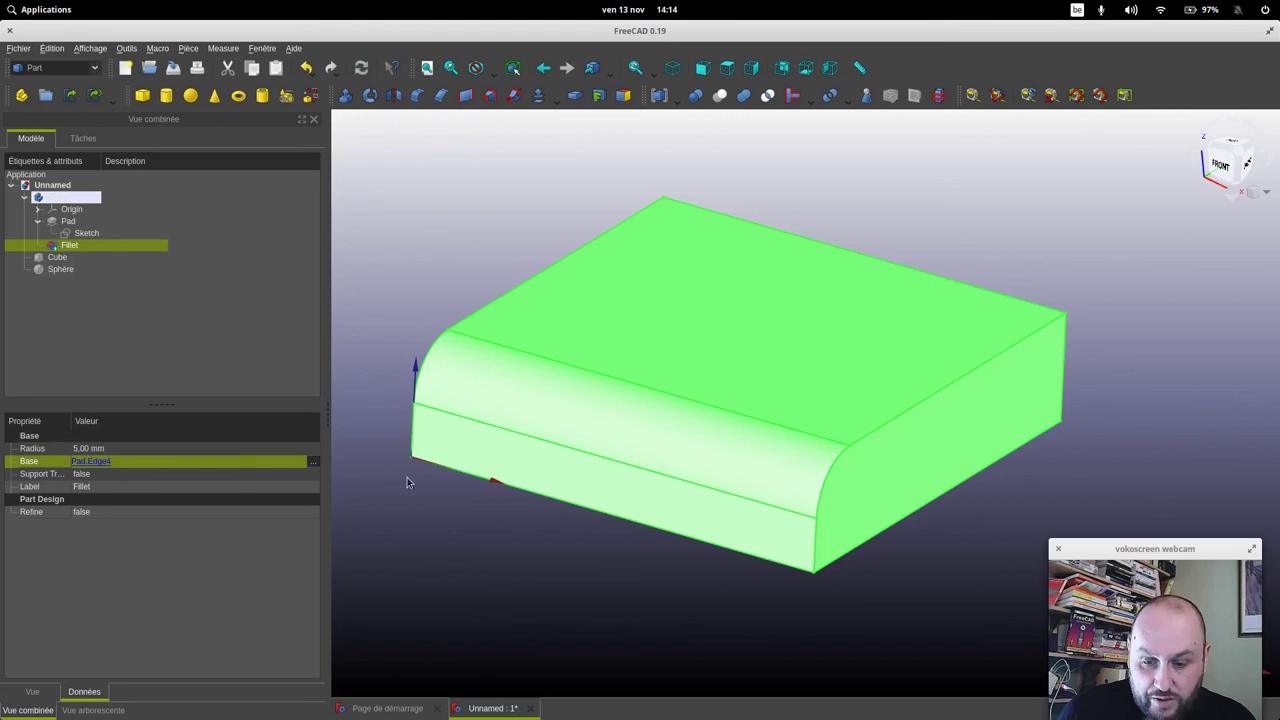
left_click(709, 554)
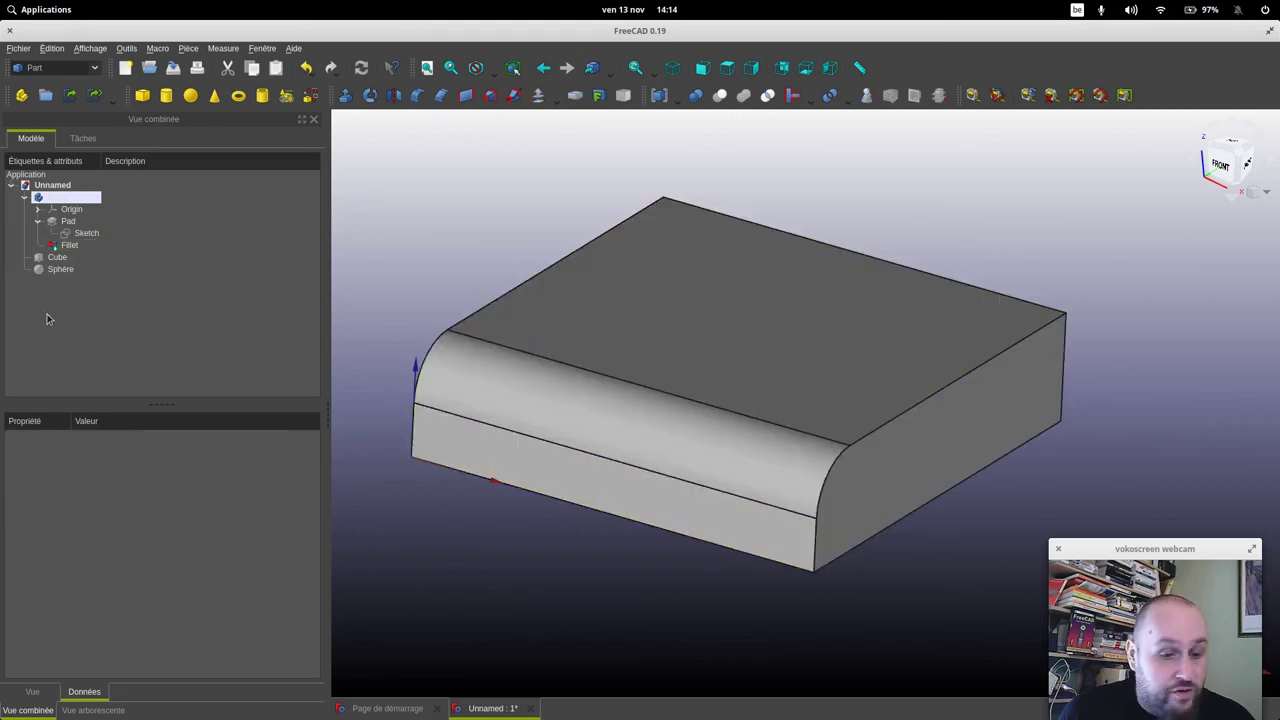
left_click(70, 245)
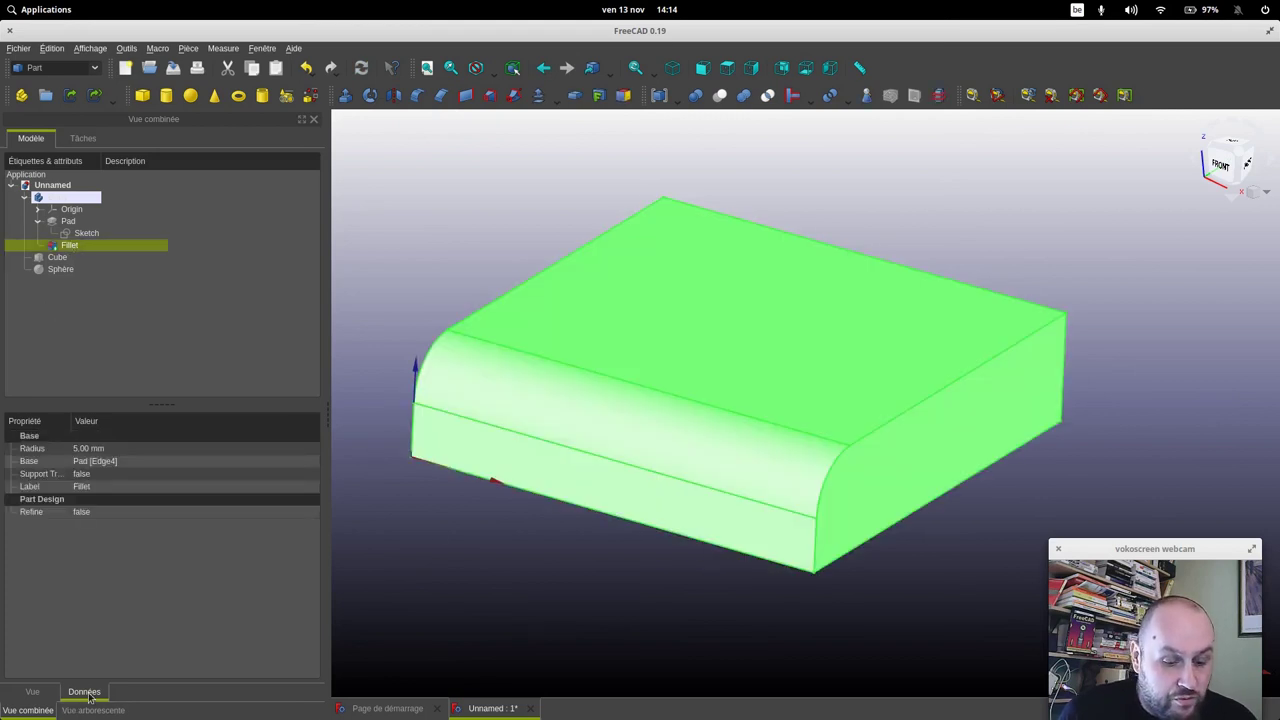
left_click(43, 690)
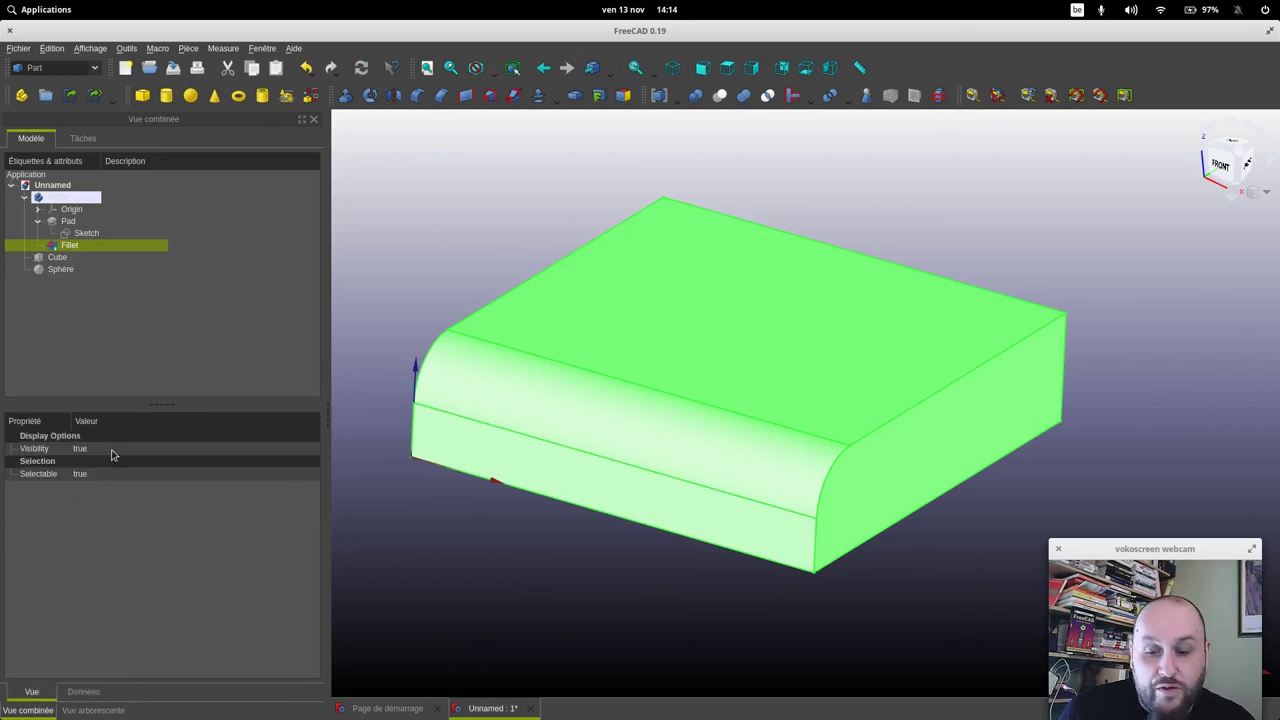
left_click(77, 693)
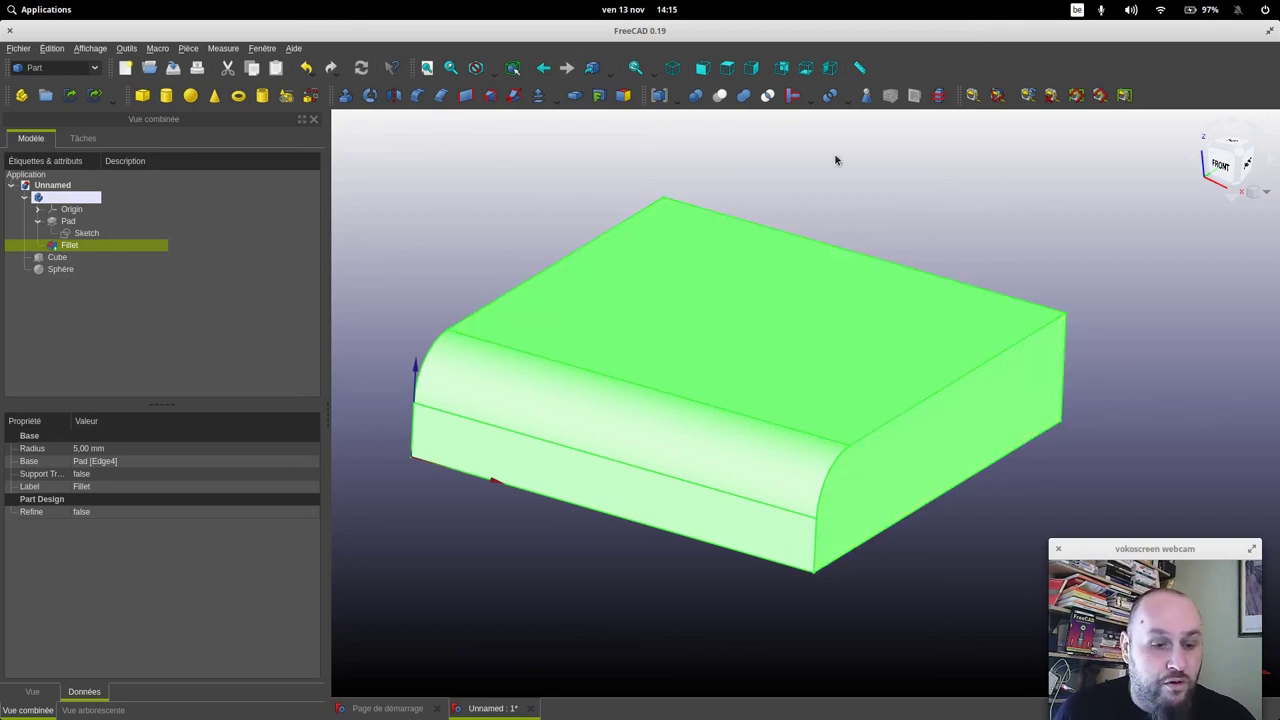
left_click(94, 69)
left_click(66, 70)
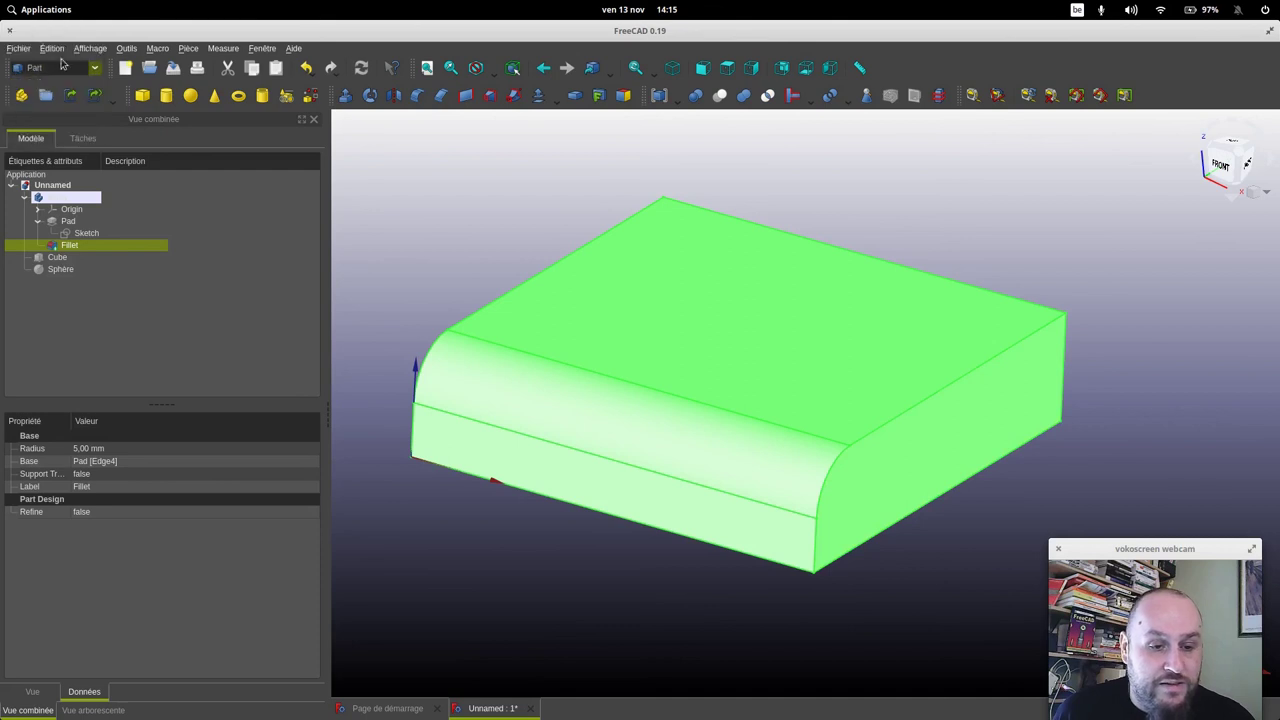